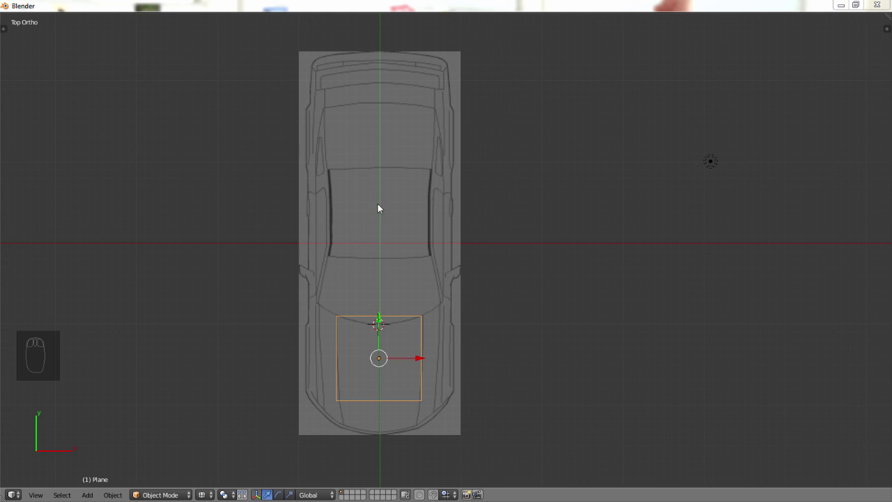
# - Examine the car blueprint background images by cycling through the top, front, right and back orthographic views
pyautogui.press('KP_7')
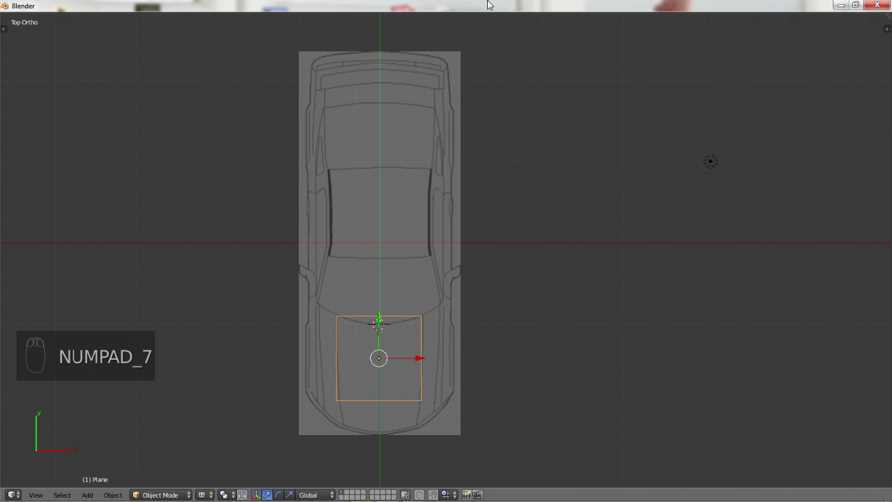
pyautogui.press('KP_7')
pyautogui.press('KP_1')
pyautogui.press('KP_3')
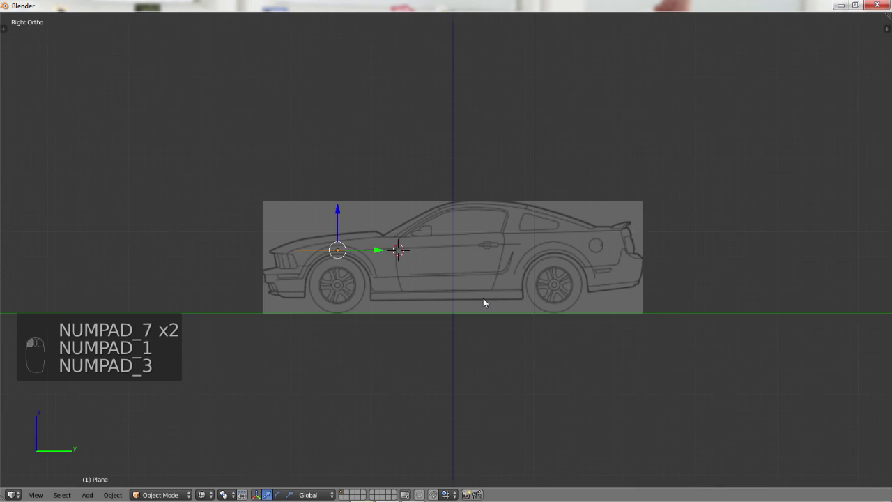
pyautogui.press('KP_6')
pyautogui.press('KP_7')
pyautogui.press('ctrl+KP_1')
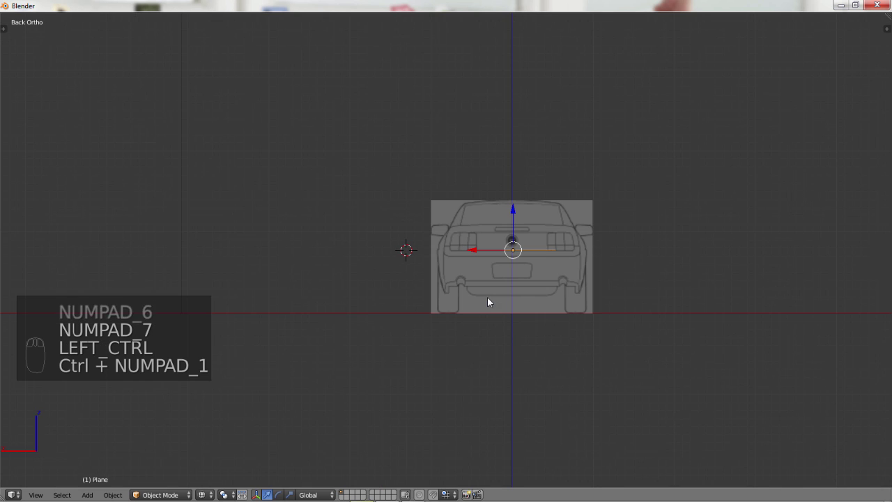
pyautogui.press('KP_7')
pyautogui.press('KP_1')
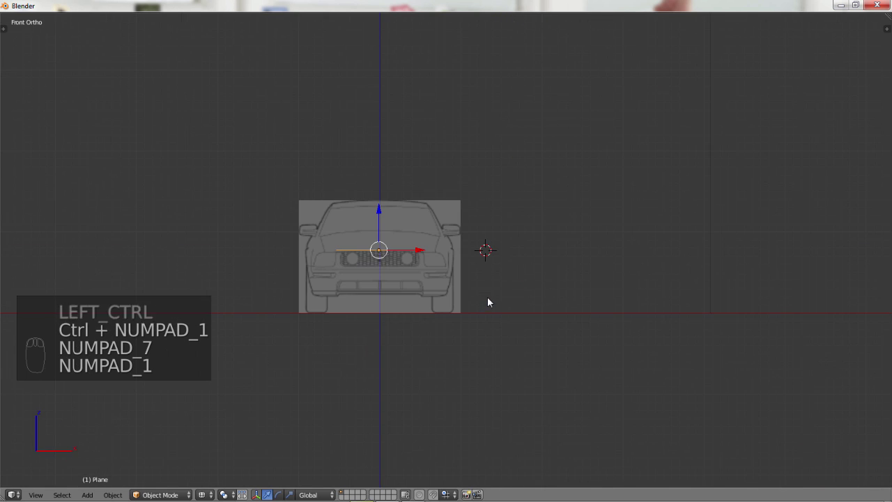
pyautogui.press('ctrl+KP_1')
pyautogui.press('KP_3')
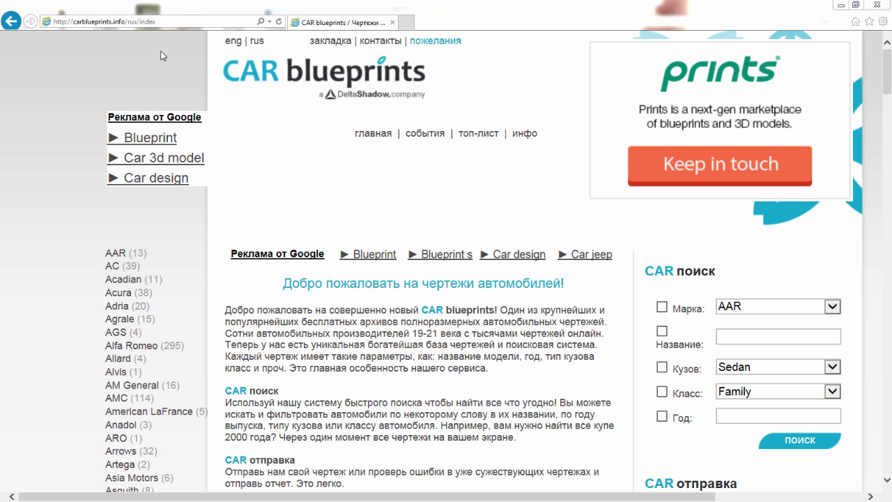
# - Switch the carblueprints.info website to English and look over its home page and manufacturer list
pyautogui.click(234, 43)
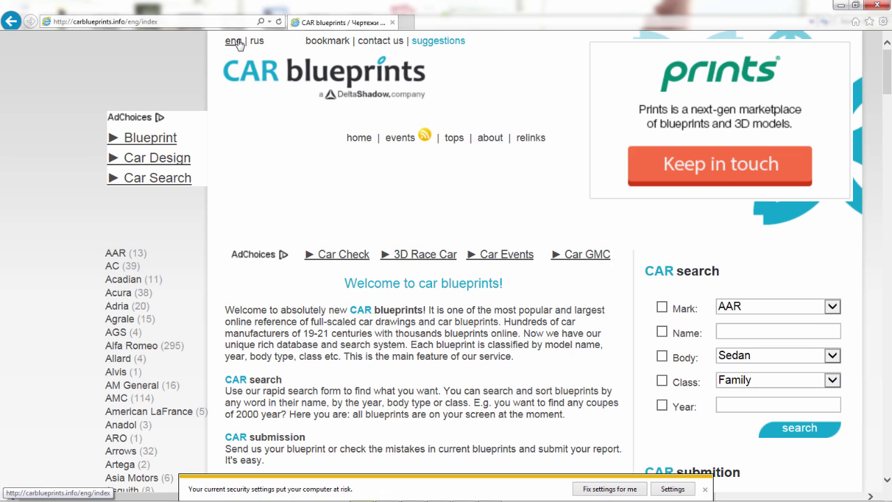
pyautogui.scroll(-6, 387, 306)
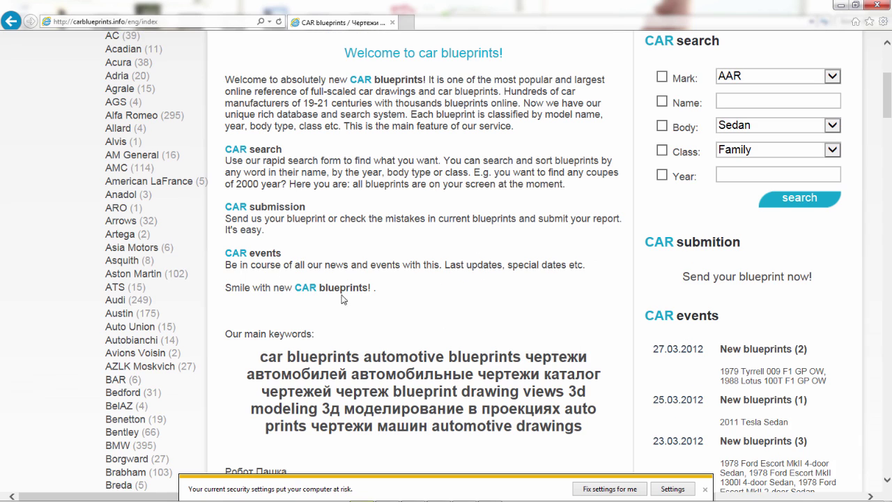
pyautogui.scroll(-3, 363, 328)
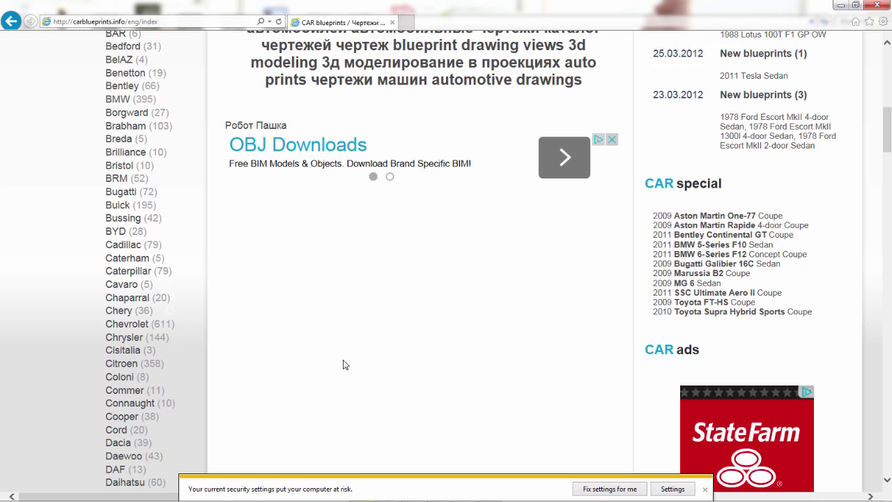
pyautogui.scroll(-3, 359, 289)
pyautogui.scroll(-2, 342, 287)
pyautogui.scroll(15, 328, 287)
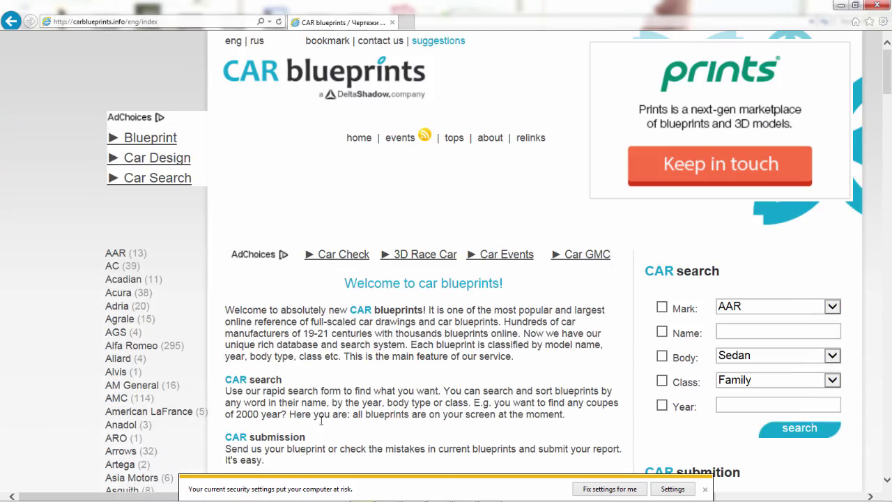
# - Open the Ford blueprint list from the site's manufacturer index
pyautogui.scroll(-7, 300, 390)
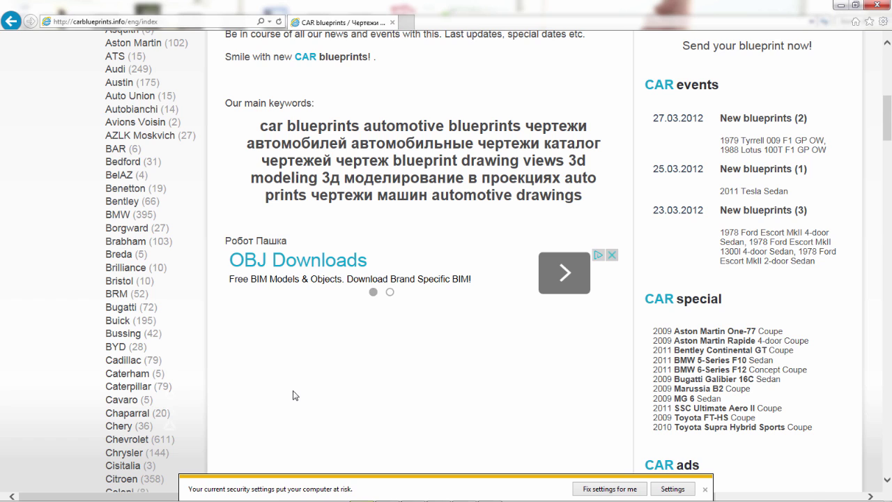
pyautogui.scroll(-8, 292, 395)
pyautogui.click(115, 402)
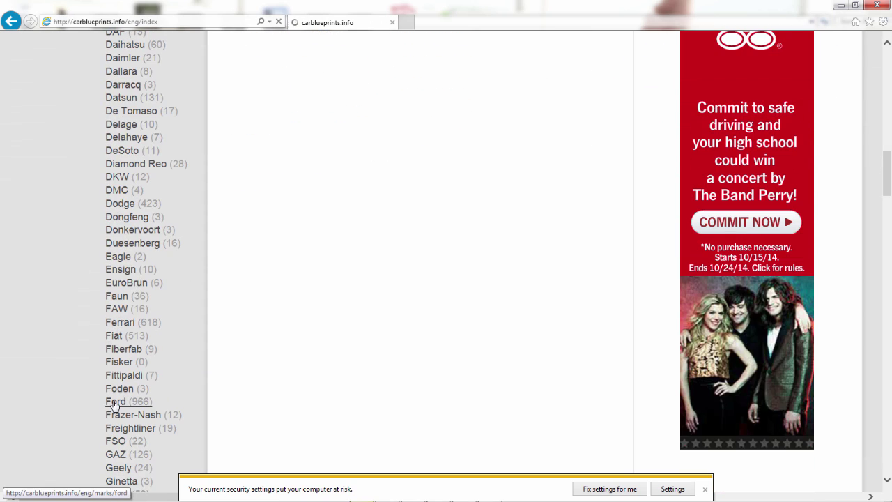
# - Find the 2006 Ford Mustang Coupe entry with front, top, rear and side views, and open its blueprint page
pyautogui.scroll(-5, 469, 238)
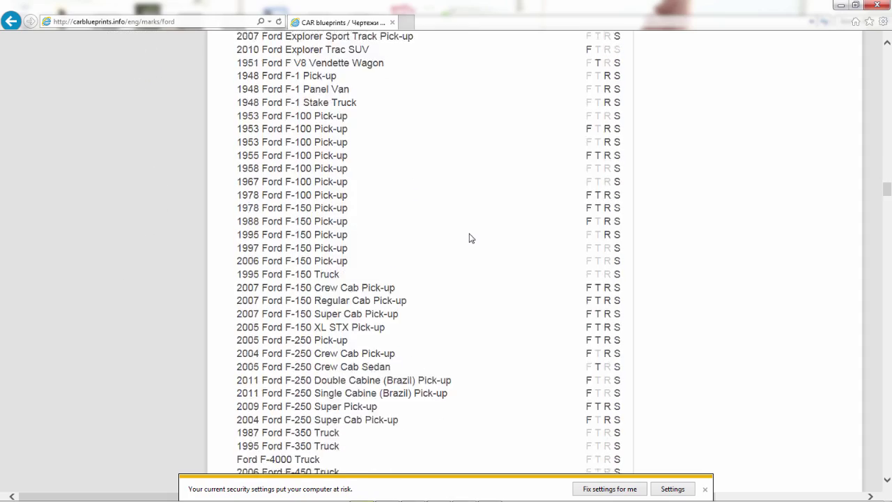
pyautogui.scroll(-20, 469, 239)
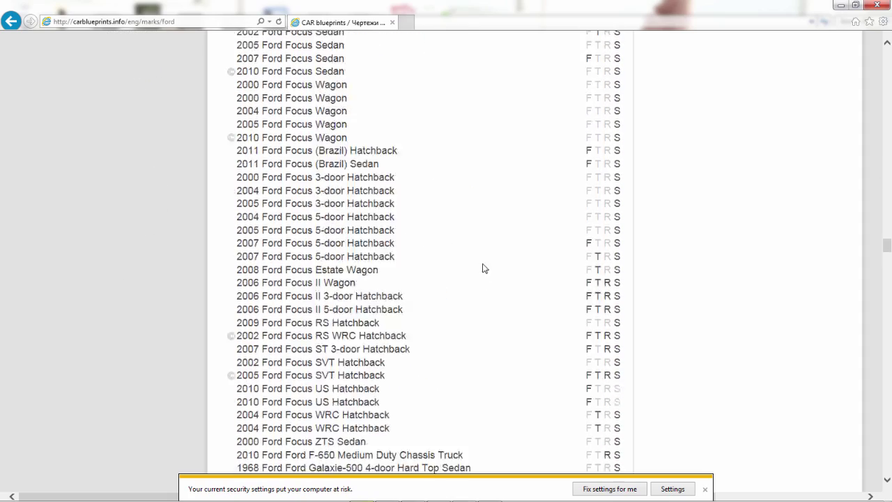
pyautogui.scroll(-20, 484, 268)
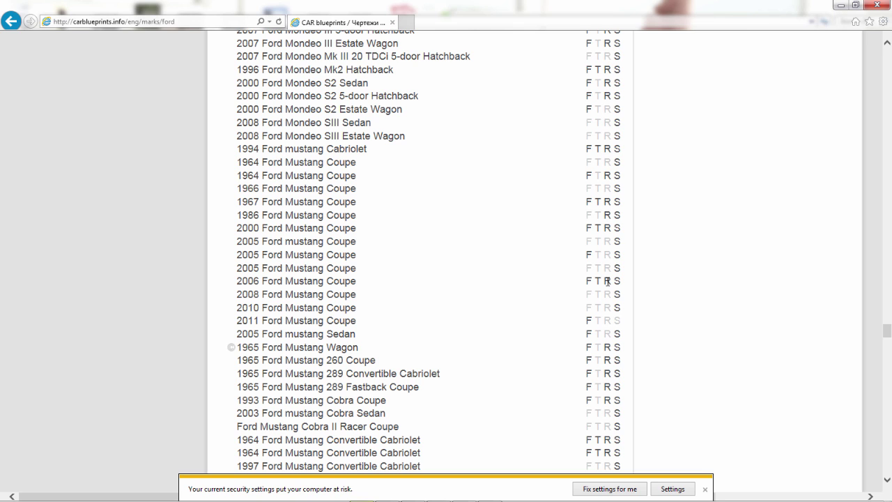
pyautogui.moveTo(608, 281); pyautogui.dragTo(237, 281)
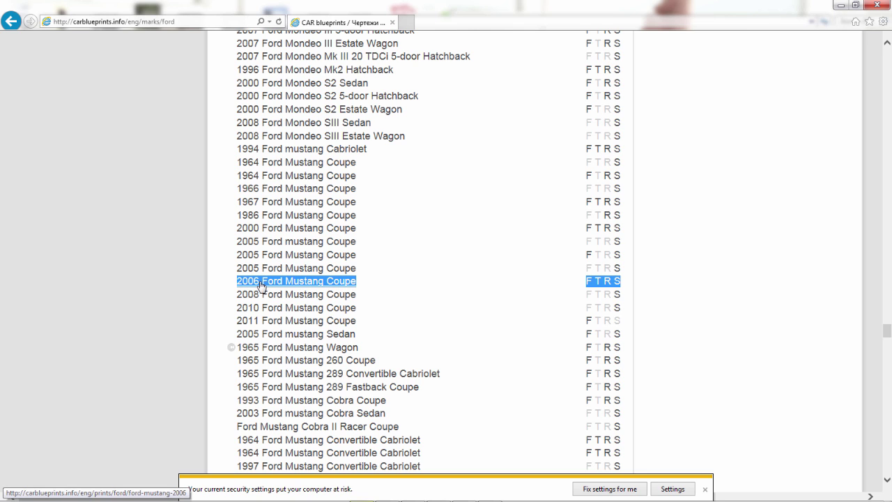
pyautogui.click(260, 285)
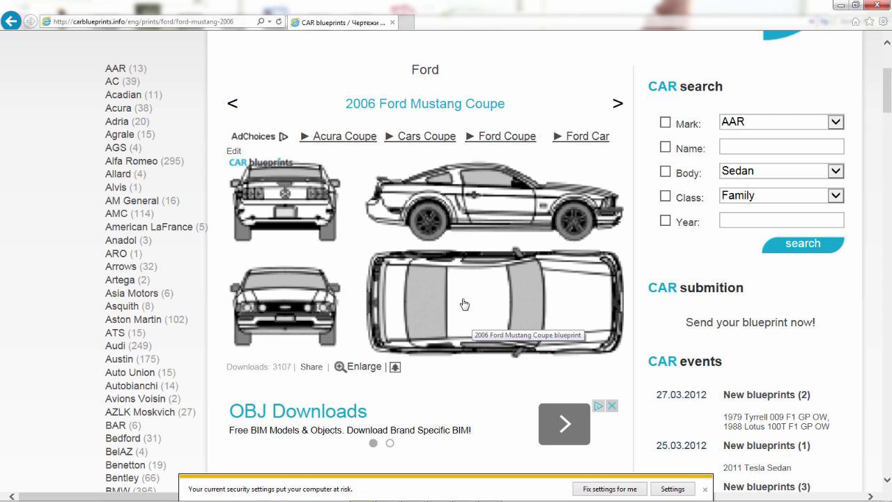
pyautogui.scroll(-3, 464, 304)
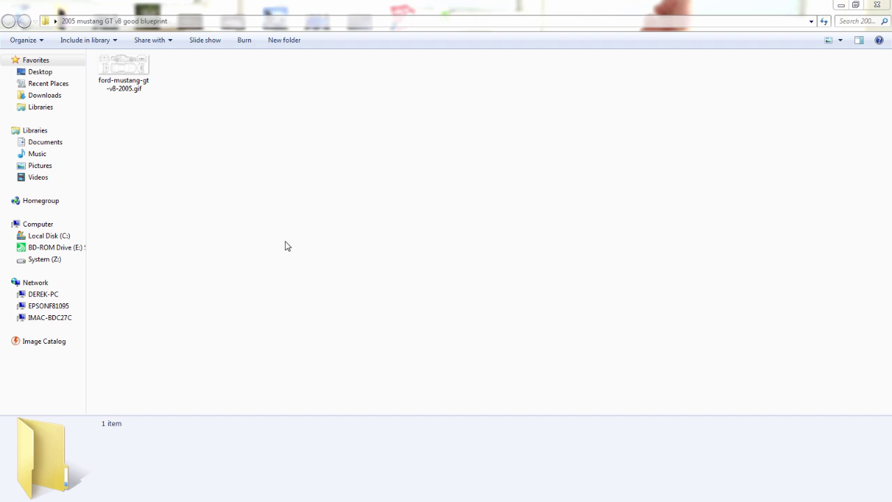
# - View ford-mustang-gt-v8-2005.gif from the 2005 mustang GT v8 good blueprint folder in the photo viewer, and close it
pyautogui.click(131, 65)
pyautogui.rightClick(131, 63)
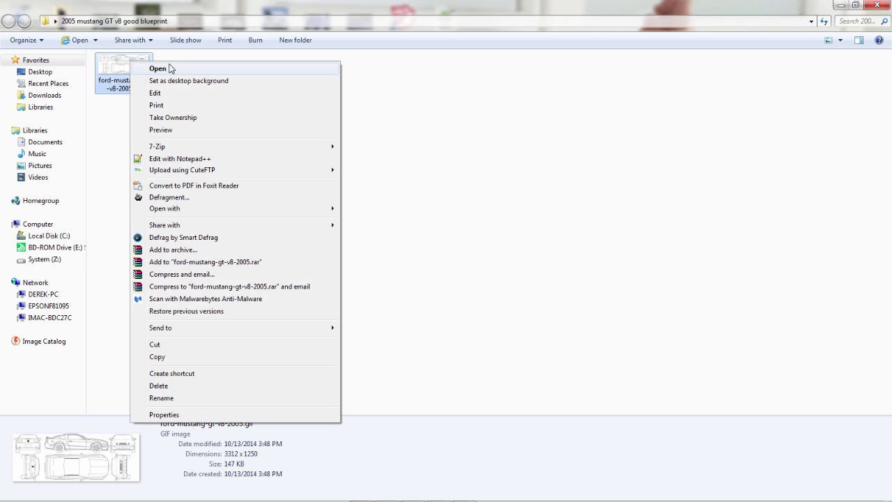
pyautogui.click(167, 68)
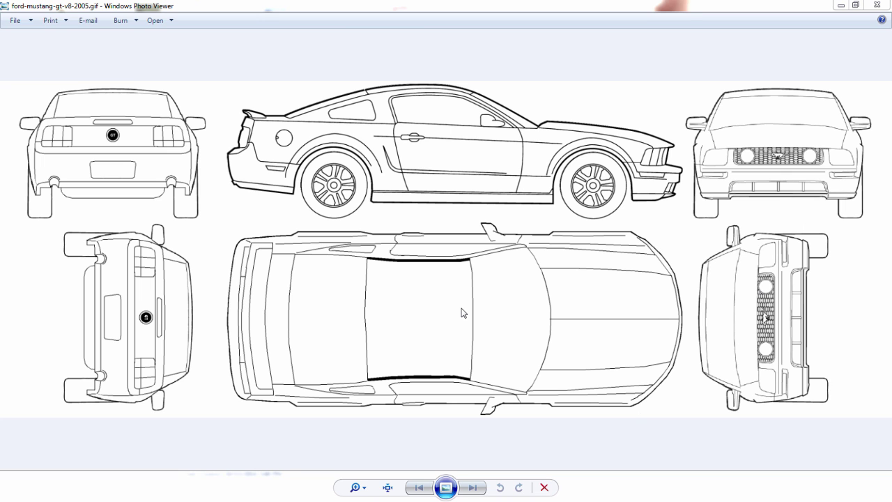
pyautogui.click(877, 4)
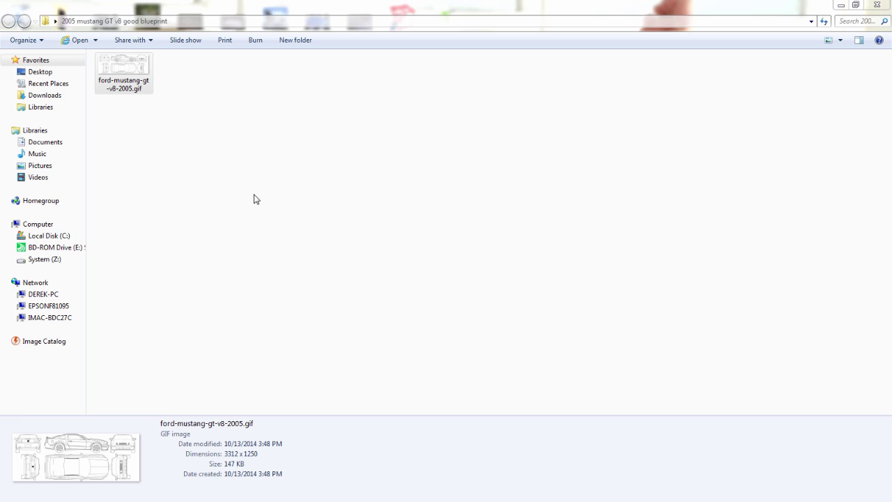
# - Open ford-mustang-gt-v8-2005.gif in Paint and copy the upright rear view of the car into a new image
pyautogui.click(128, 81)
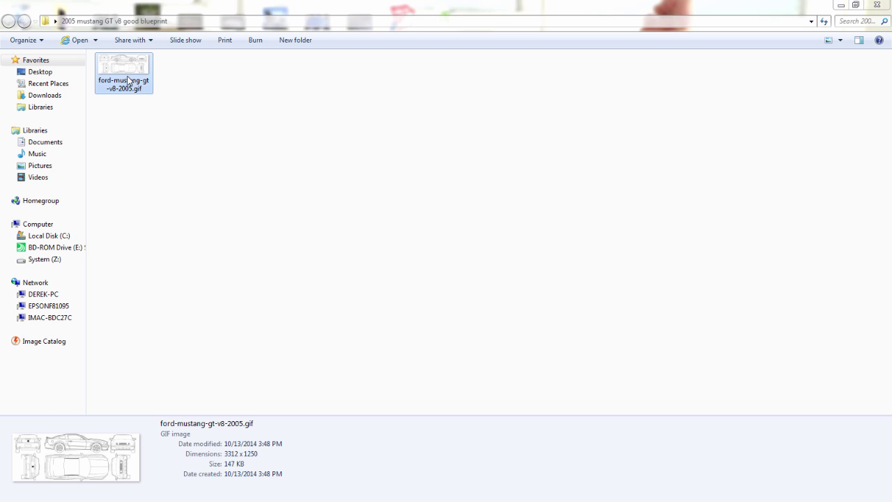
pyautogui.rightClick(134, 70)
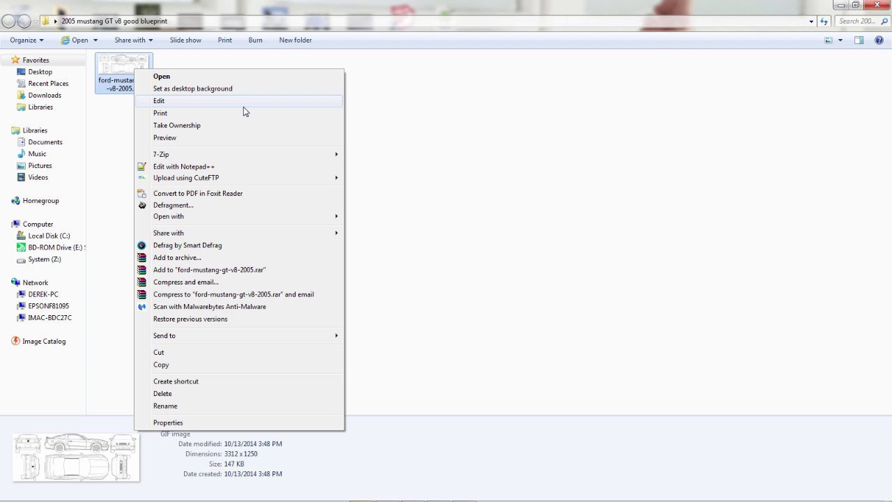
pyautogui.click(243, 107)
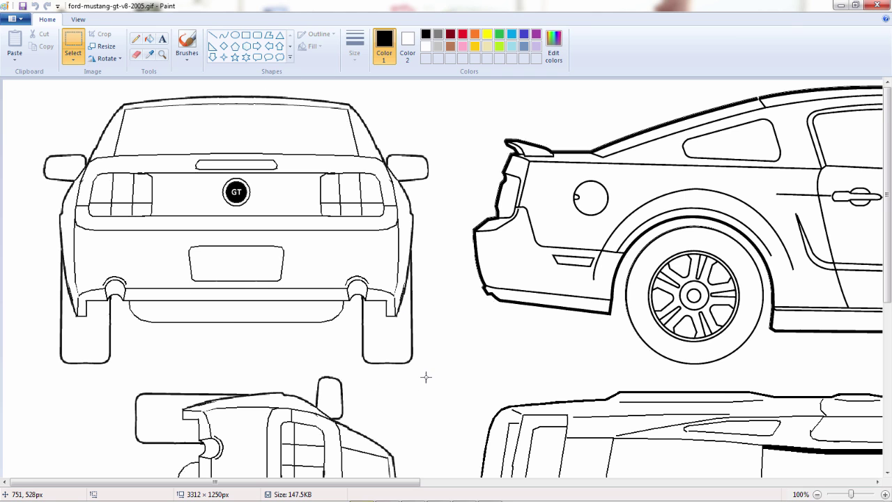
pyautogui.moveTo(434, 368); pyautogui.dragTo(41, 91)
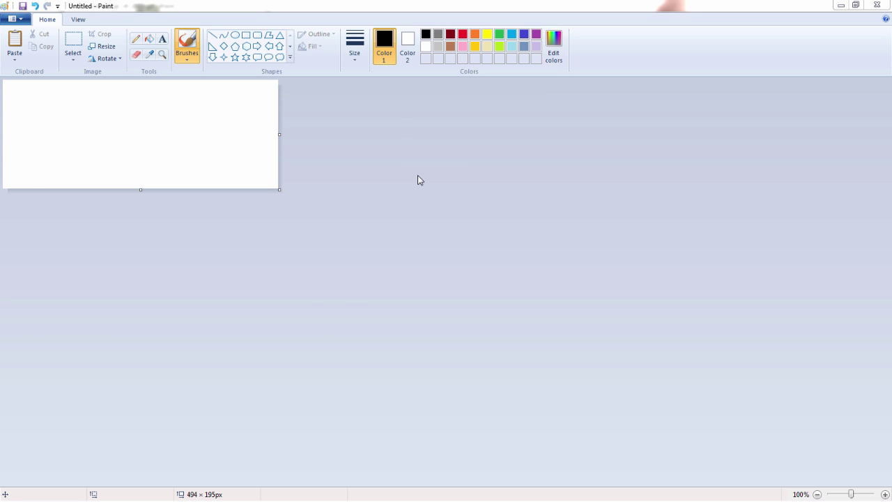
pyautogui.hotkey('ctrl', 'v')
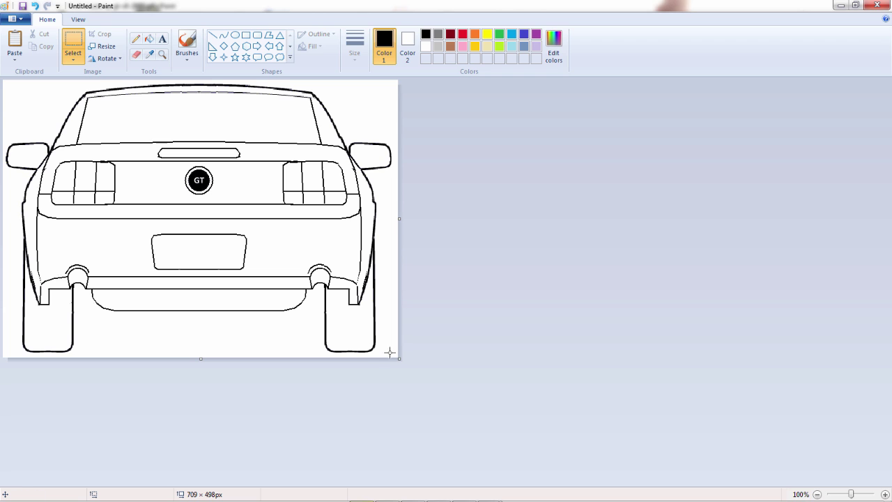
# - Trim the canvas to 697 × 489 px so its right and bottom edges sit close to the car's mirror and tire
pyautogui.click(161, 54)
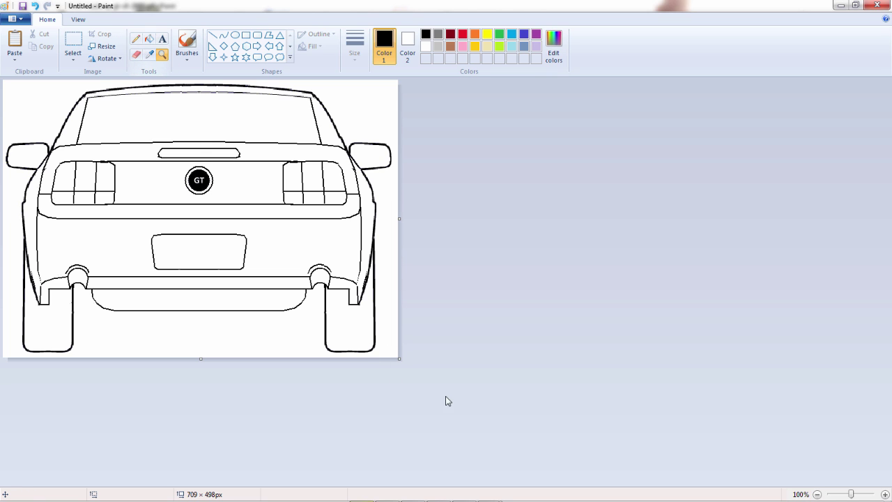
pyautogui.click(385, 352)
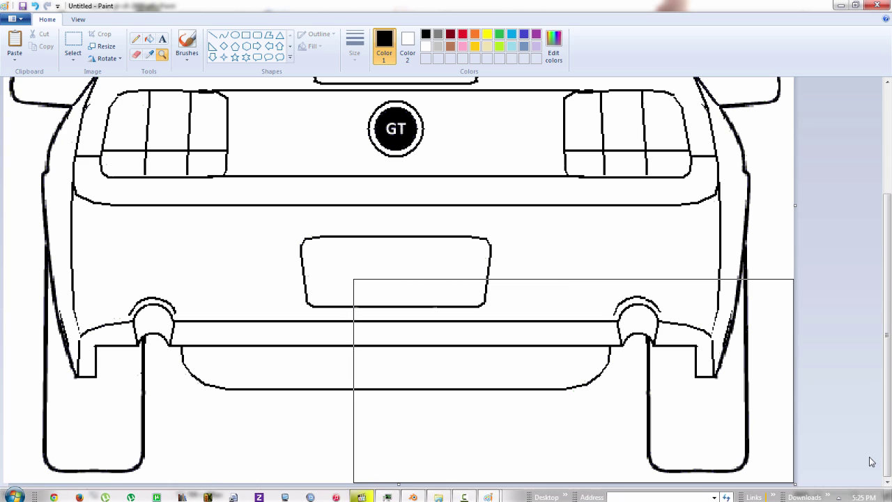
pyautogui.click(136, 38)
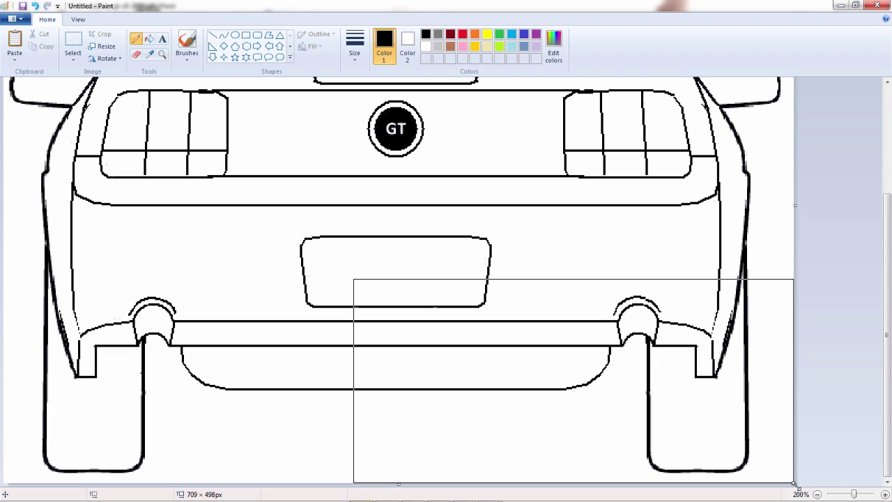
pyautogui.moveTo(795, 482); pyautogui.dragTo(782, 473)
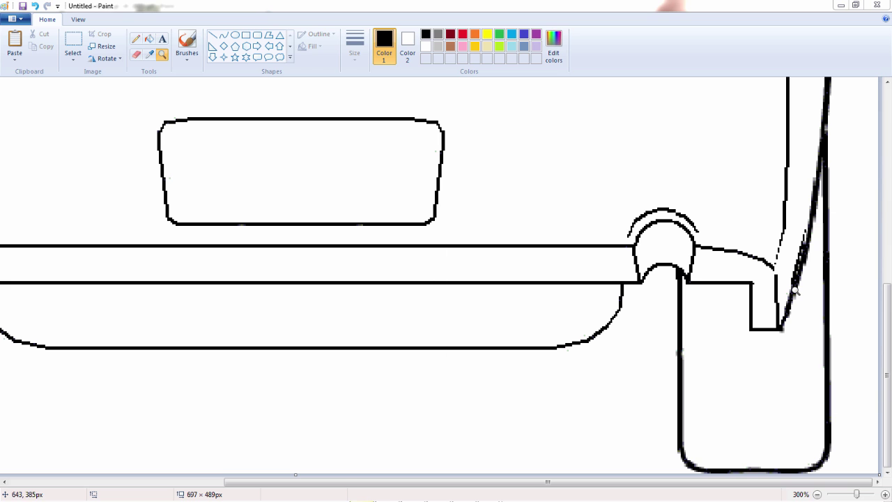
# - Select the whole rear-view drawing and nudge it up and left until the roof and mirror meet the canvas edges
pyautogui.moveTo(890, 335); pyautogui.dragTo(889, 153)
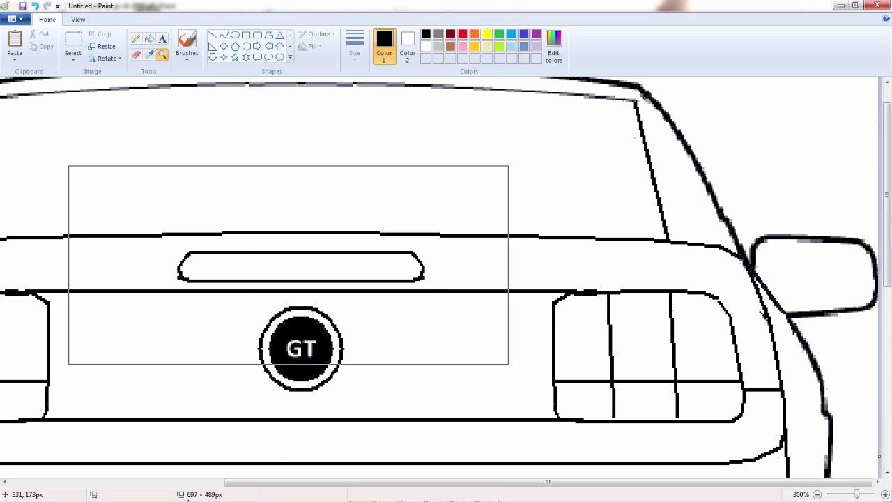
pyautogui.moveTo(578, 486); pyautogui.dragTo(358, 485)
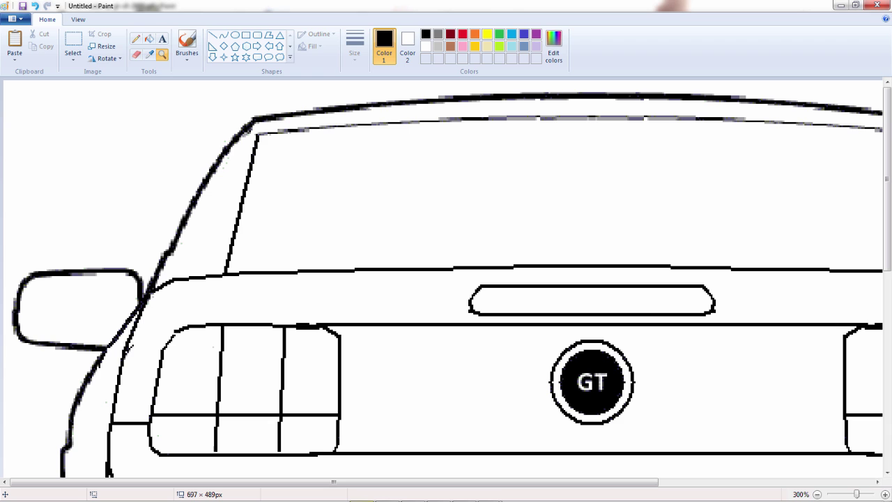
pyautogui.hotkey('ctrl', 'a')
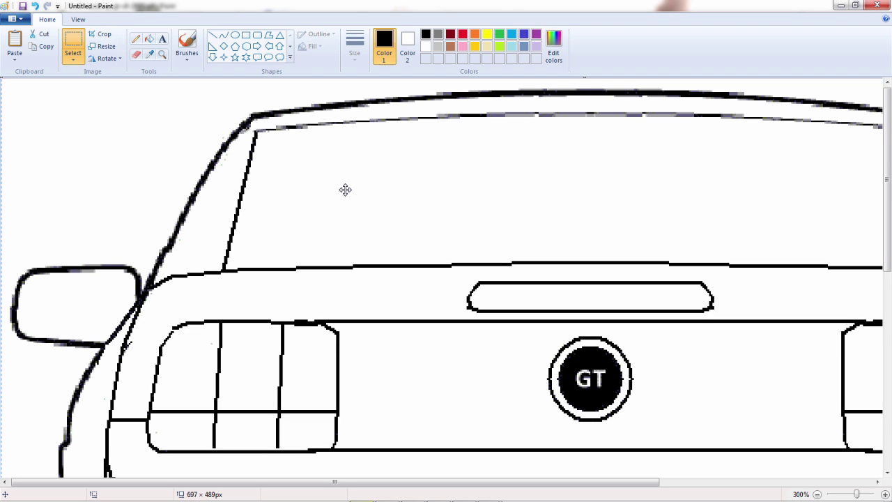
pyautogui.scroll(-1, 345, 190)
pyautogui.press('Up')
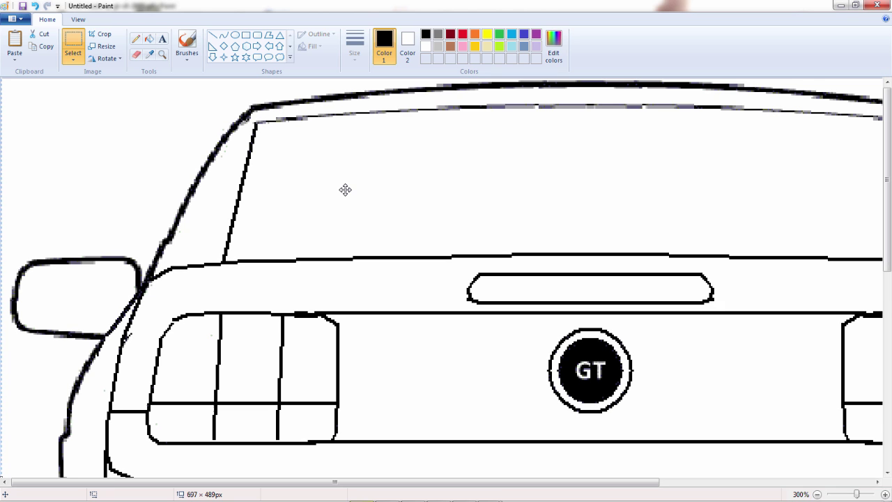
pyautogui.press('Up')
pyautogui.press('Up')
pyautogui.press('Left')
pyautogui.press('Left')
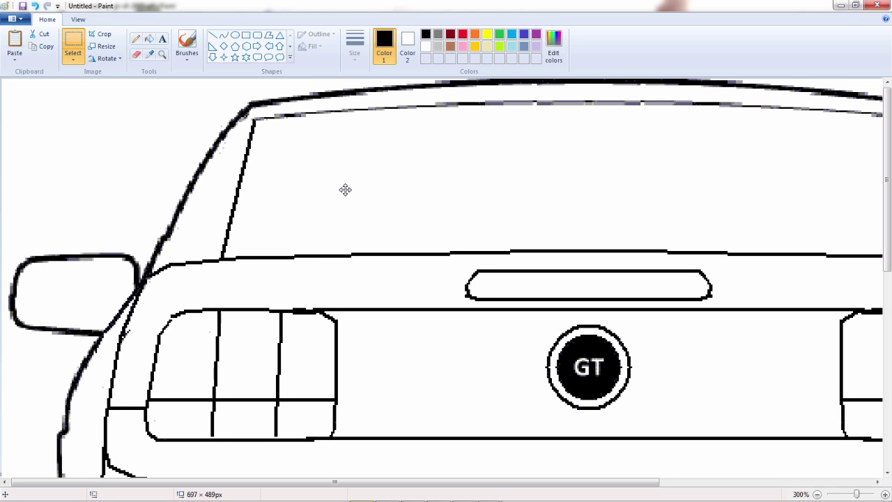
pyautogui.press('Left')
pyautogui.press('Left')
pyautogui.press('Left')
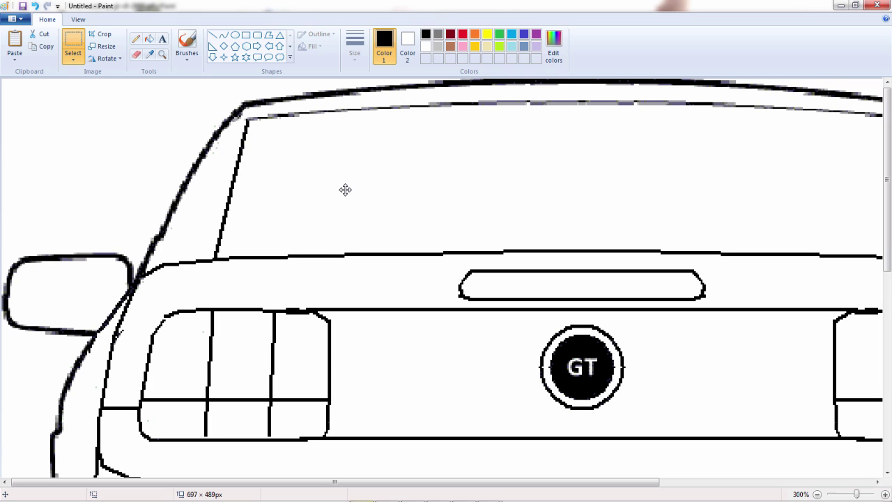
# - Nudge the rear-view drawing flush with the canvas's side edge and trim the canvas to 690 × 482 px
pyautogui.press('Left')
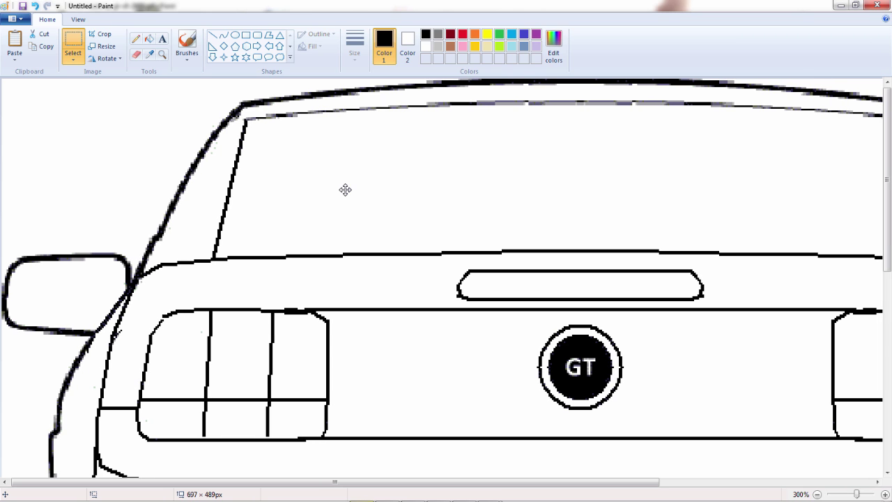
pyautogui.press('Left')
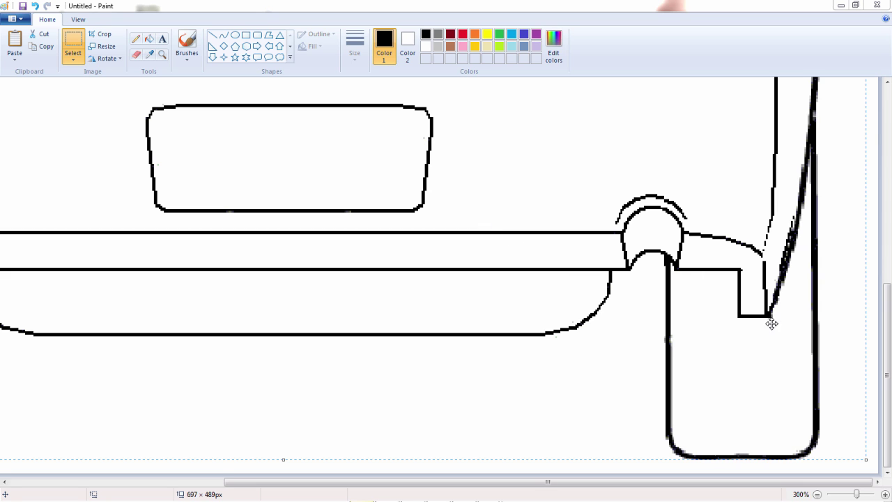
pyautogui.click(162, 54)
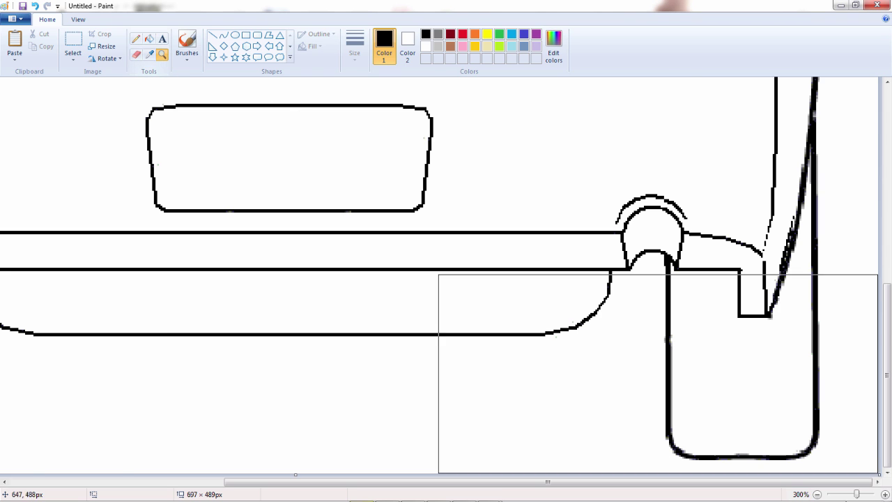
pyautogui.rightClick(864, 442)
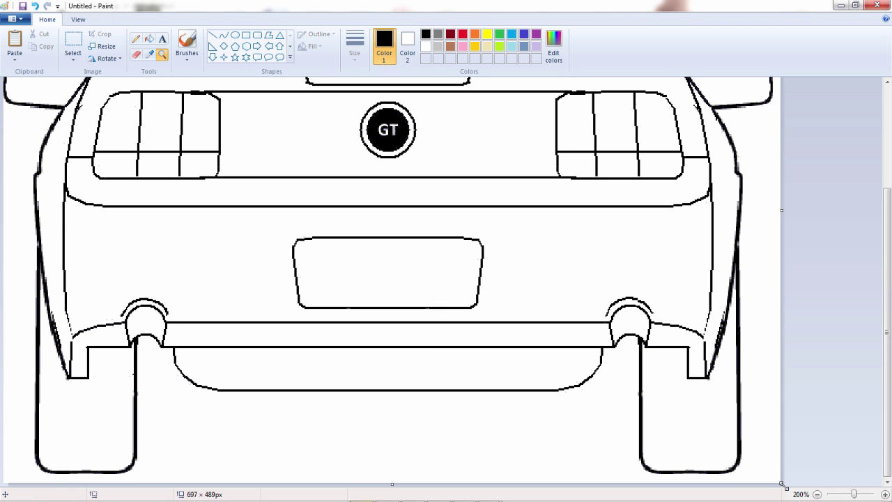
pyautogui.moveTo(782, 483); pyautogui.dragTo(773, 476)
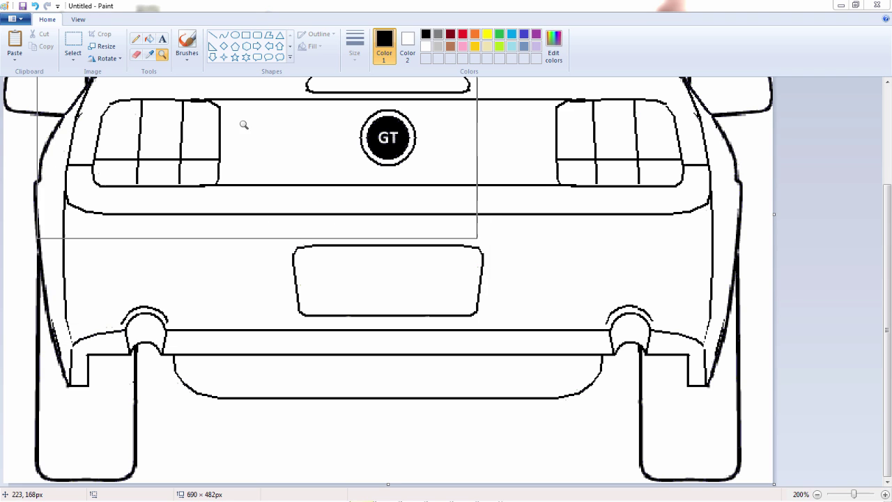
pyautogui.rightClick(391, 228)
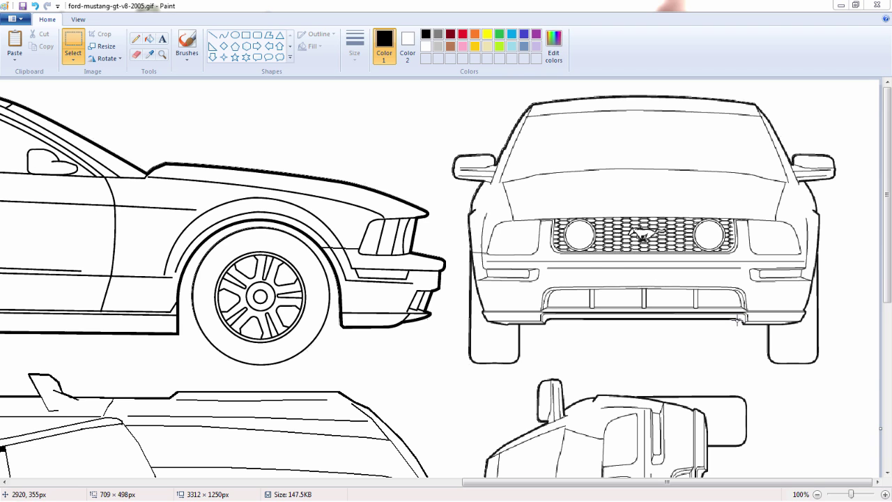
# - Cut the front view of the car out of ford-mustang-gt-v8-2005.gif with a 709 × 498 px selection
pyautogui.hotkey('ctrl', 'x')
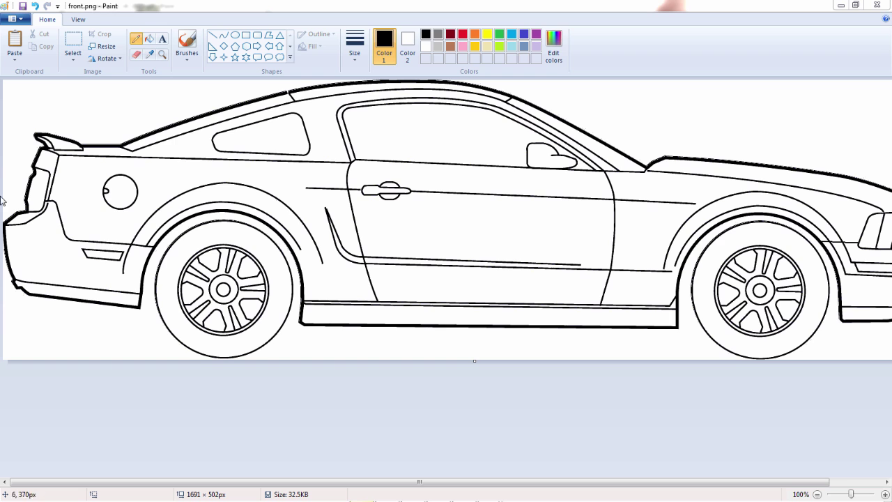
# - Flip the side-view image horizontally, and rotate the top-view image 90° to the right
pyautogui.click(106, 59)
pyautogui.click(119, 122)
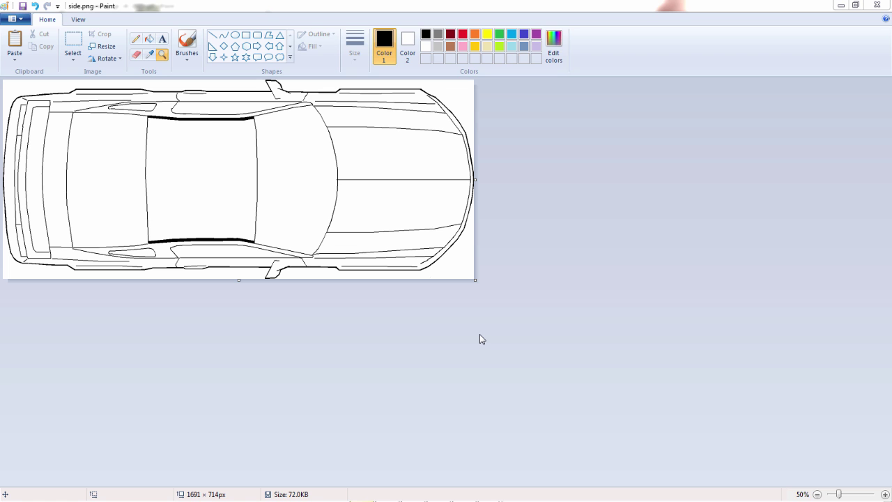
pyautogui.click(108, 58)
pyautogui.click(115, 74)
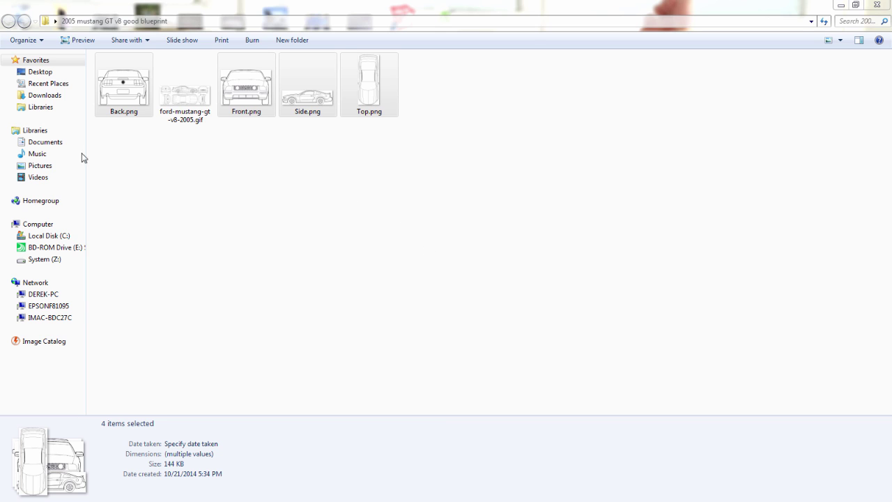
# - Compare the pixel dimensions of Back.png, Front.png, Side.png and Top.png in the blueprint folder
pyautogui.keyDown('ctrl'); pyautogui.click(300, 94); pyautogui.keyUp('ctrl')
pyautogui.keyDown('ctrl'); pyautogui.click(368, 80); pyautogui.keyUp('ctrl')
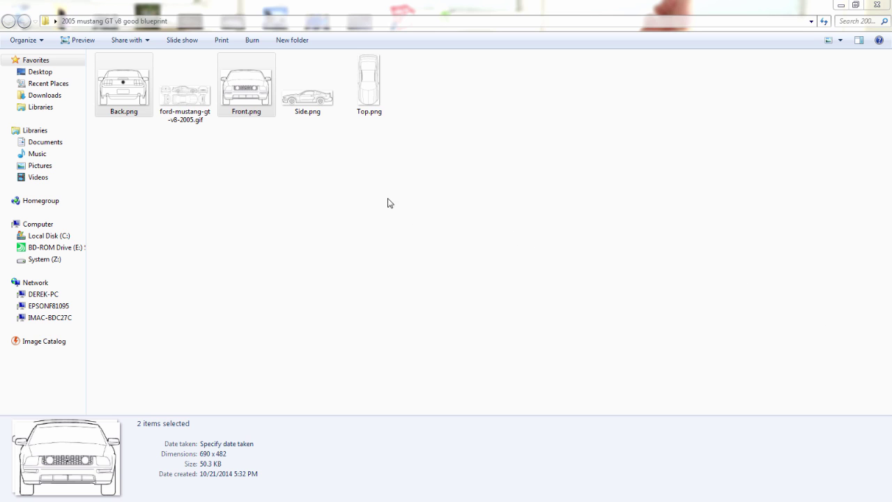
pyautogui.click(312, 111)
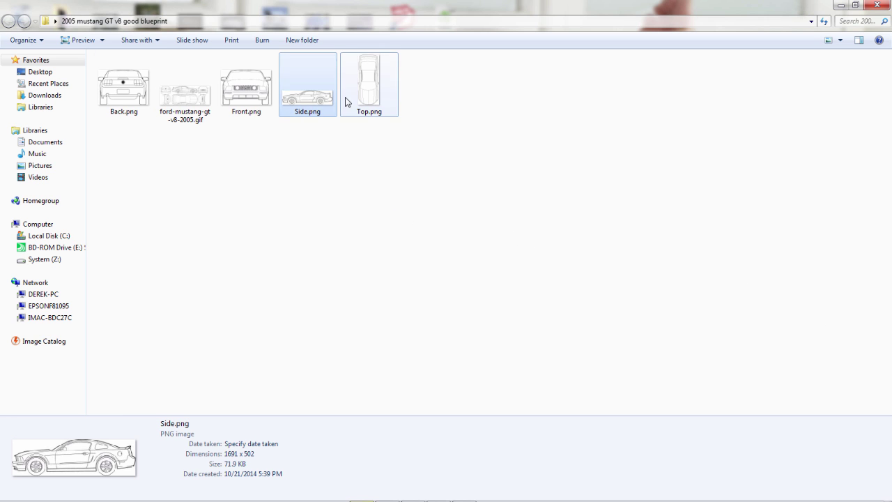
pyautogui.click(344, 103)
pyautogui.click(324, 100)
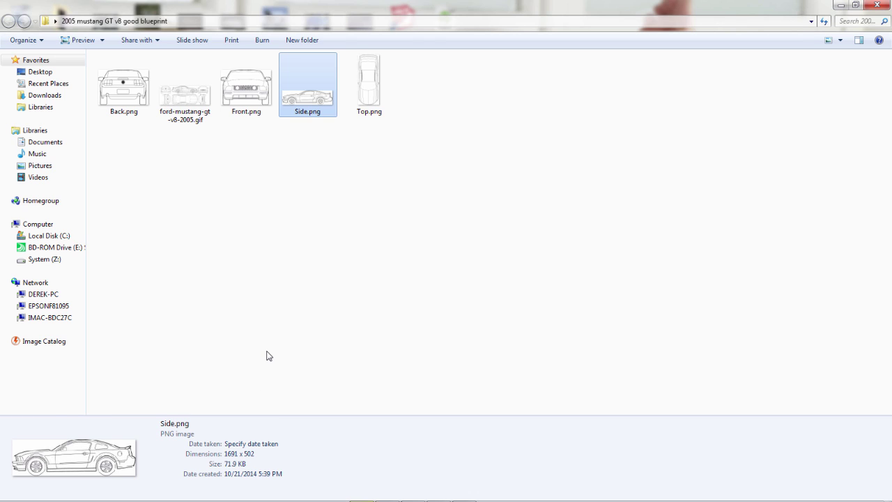
pyautogui.click(379, 108)
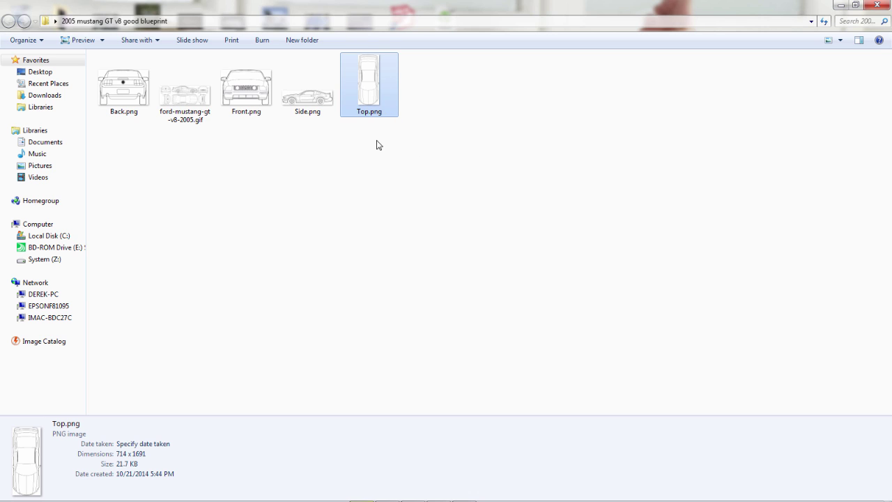
pyautogui.click(306, 111)
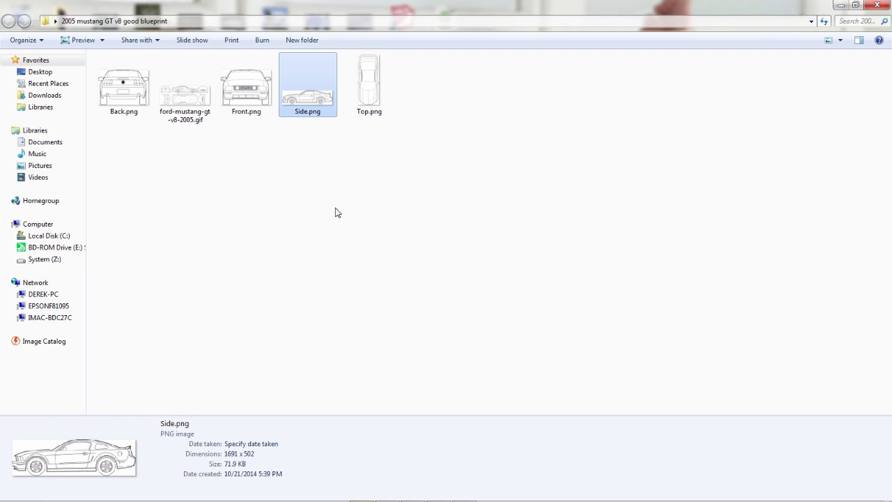
pyautogui.click(258, 93)
pyautogui.click(141, 95)
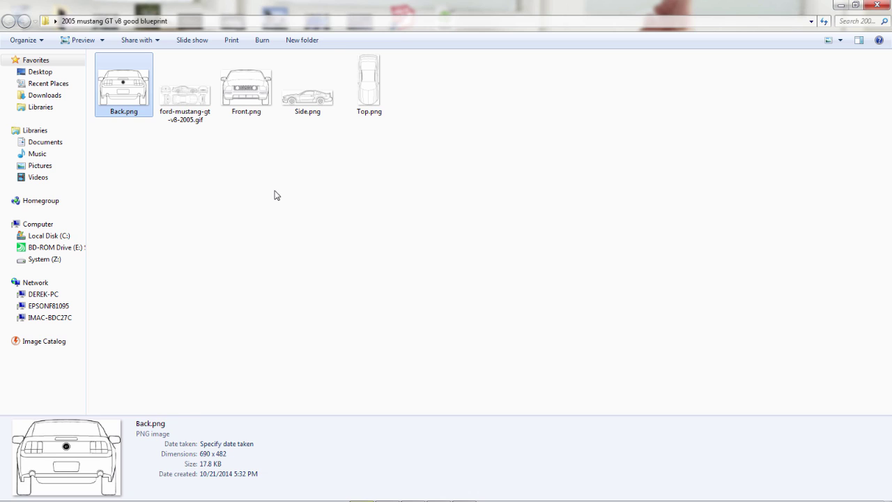
pyautogui.click(313, 101)
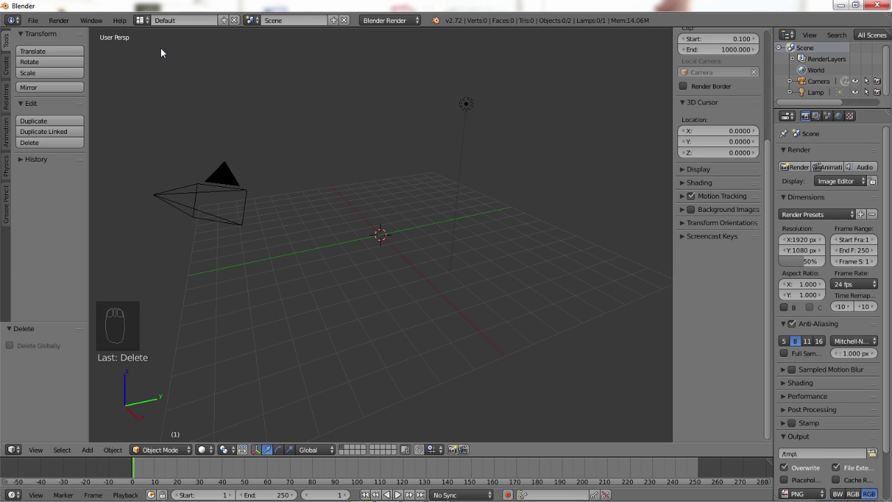
# - In Blender, set the 3D viewport to the orthographic top view with the properties sidebar hidden
pyautogui.press('KP_5')
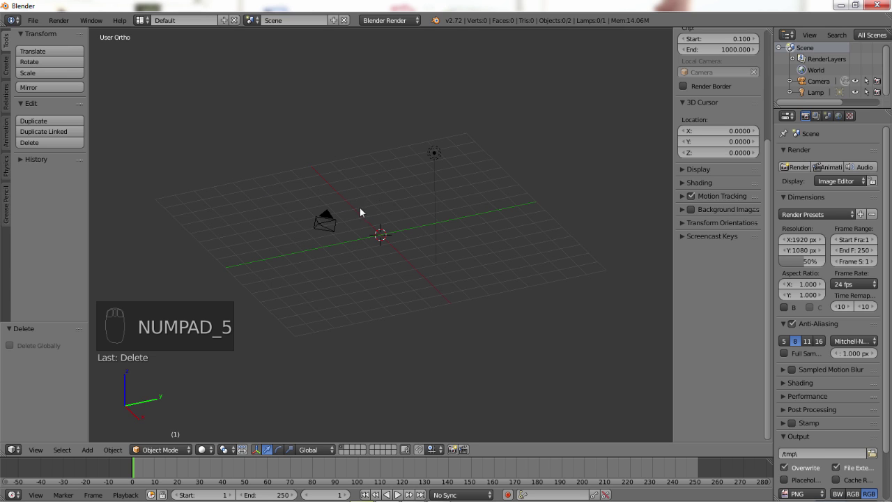
pyautogui.scroll(4, 363, 216)
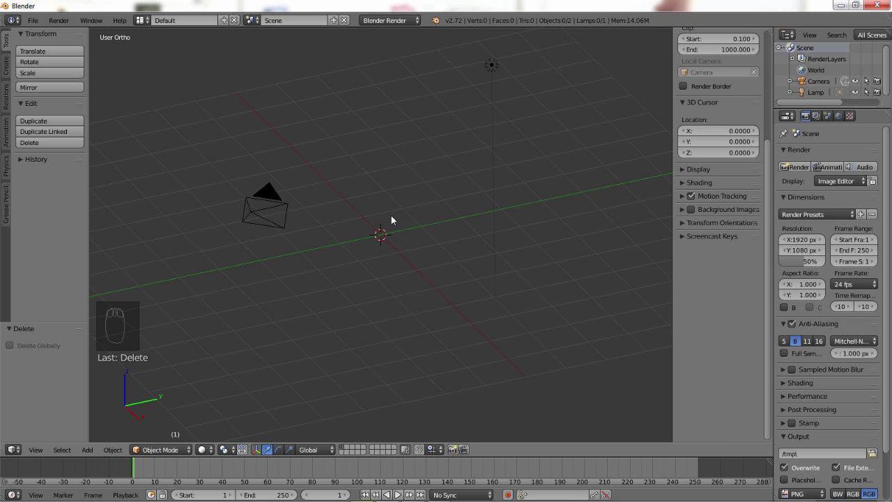
pyautogui.press('n')
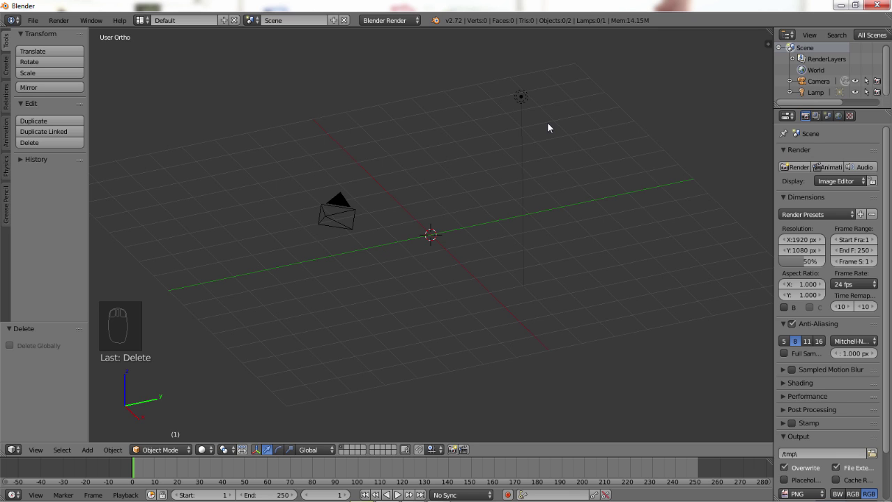
pyautogui.press('KP_1')
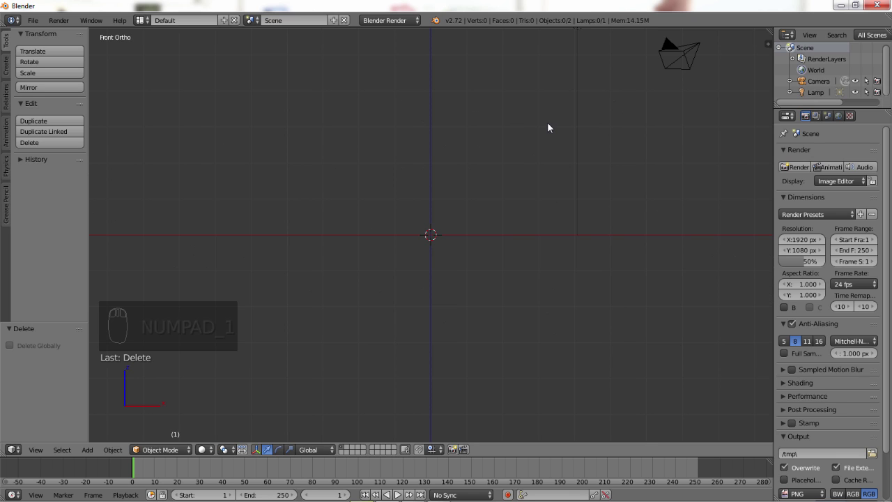
pyautogui.press('KP_7')
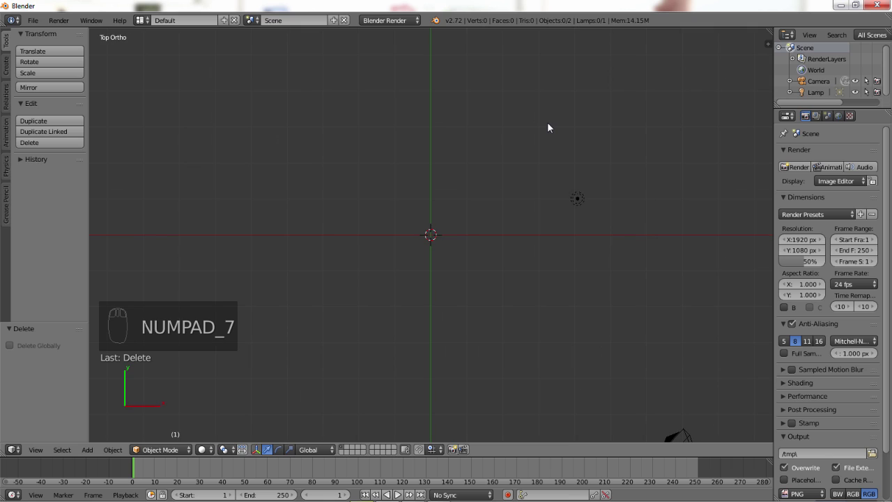
pyautogui.scroll(-4, 551, 136)
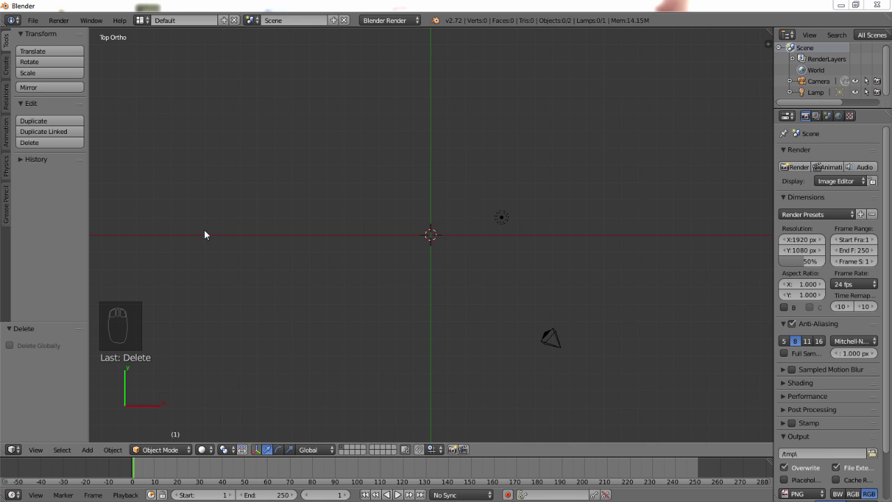
# - Search the add-ons in the user preferences for "image" and enable Import-Export: Import Images as Planes
pyautogui.hotkey('ctrl', 'alt', 'u')
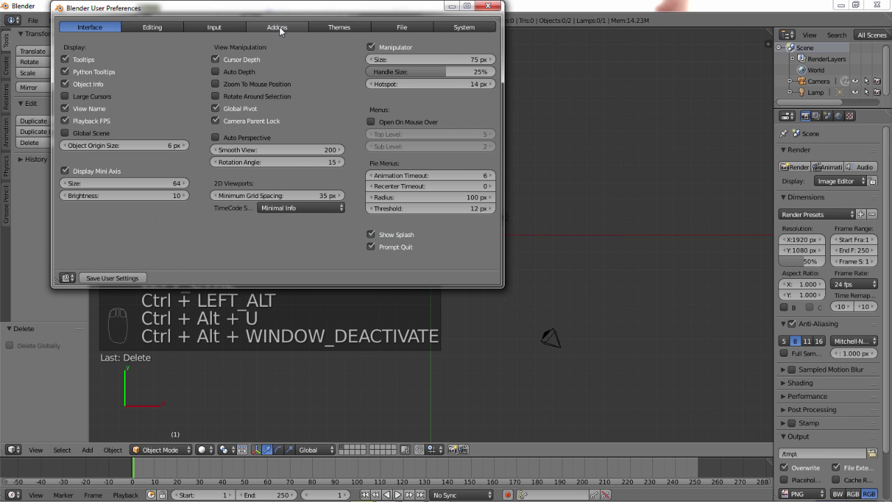
pyautogui.click(279, 27)
pyautogui.click(101, 46)
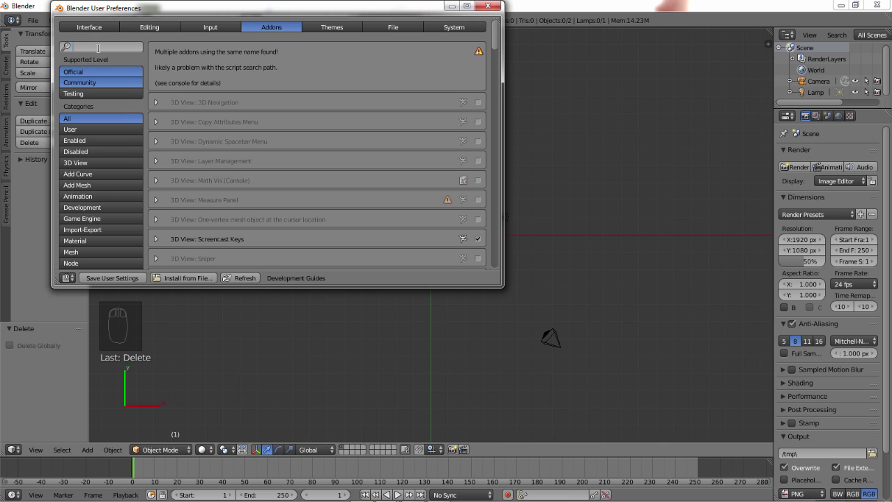
pyautogui.write('image')
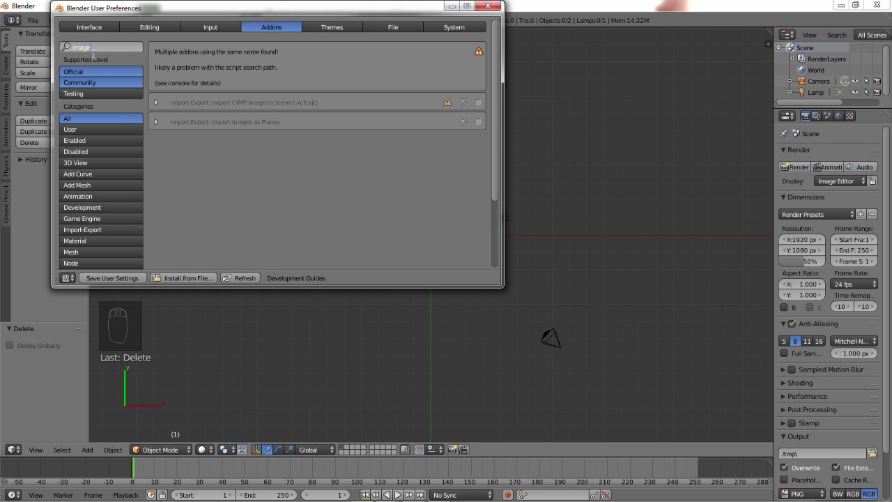
pyautogui.click(157, 122)
pyautogui.click(156, 123)
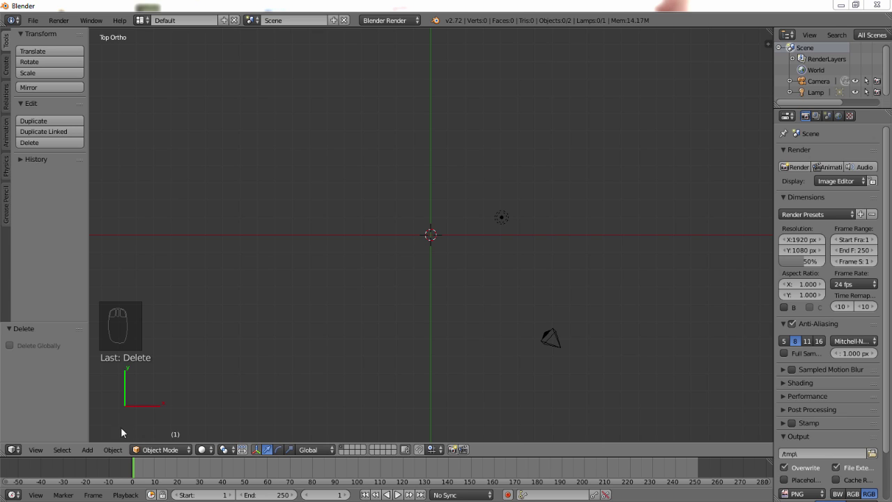
# - Add Top.png from the desktop folder 2005 mustang GT v8 good blueprint to the scene using Images as Planes
pyautogui.click(87, 449)
pyautogui.moveTo(121, 435)
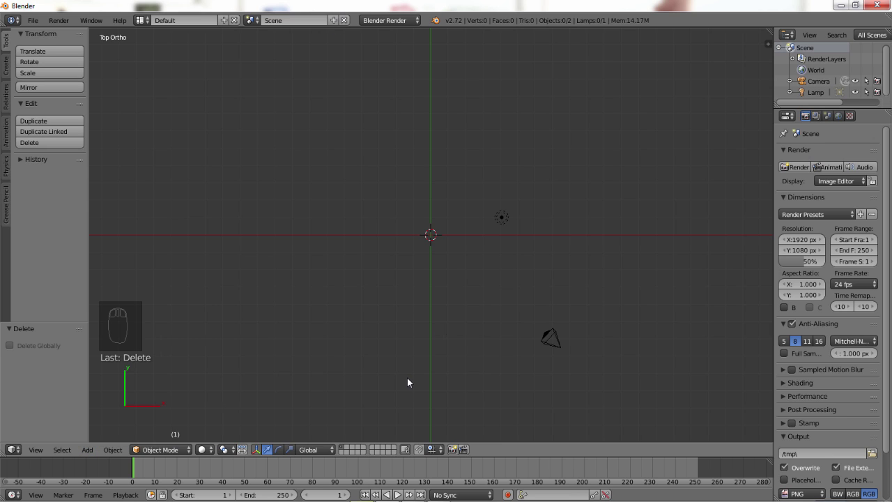
pyautogui.hotkey('shift', 'a')
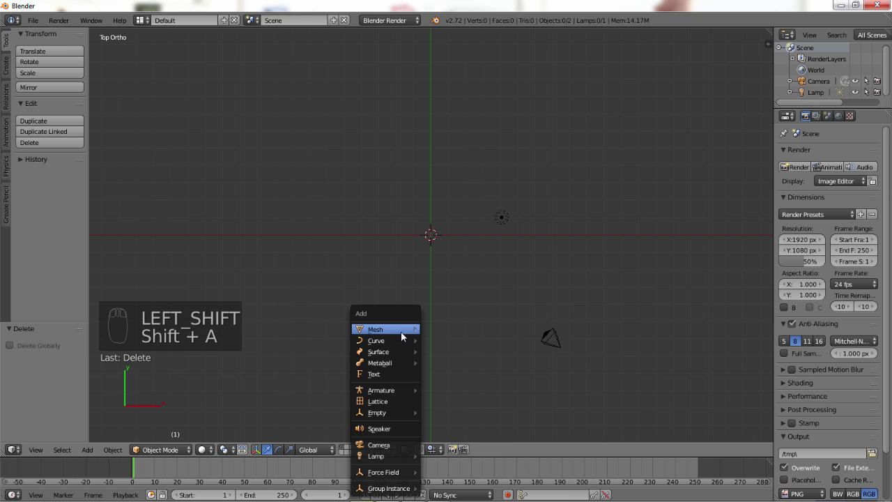
pyautogui.moveTo(401, 333)
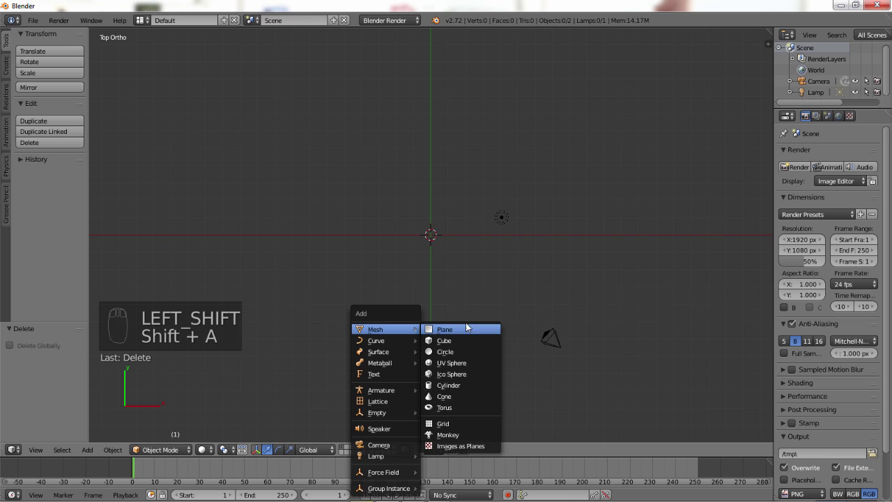
pyautogui.click(484, 446)
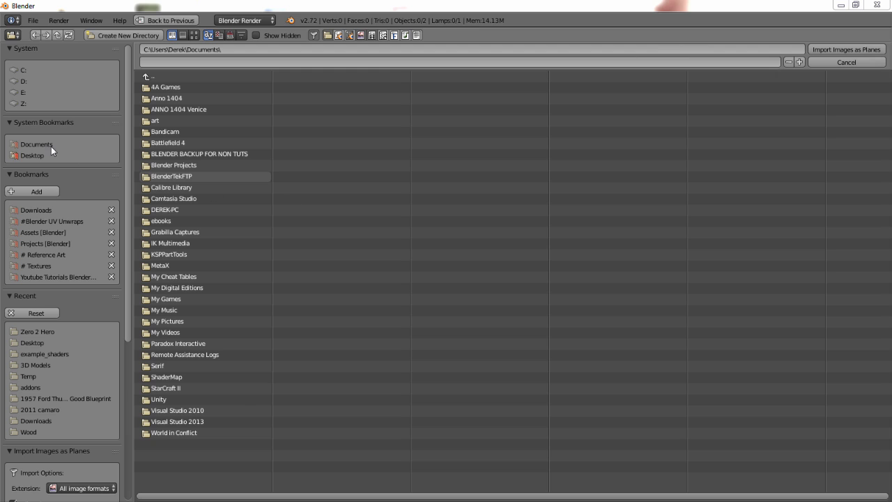
pyautogui.click(34, 156)
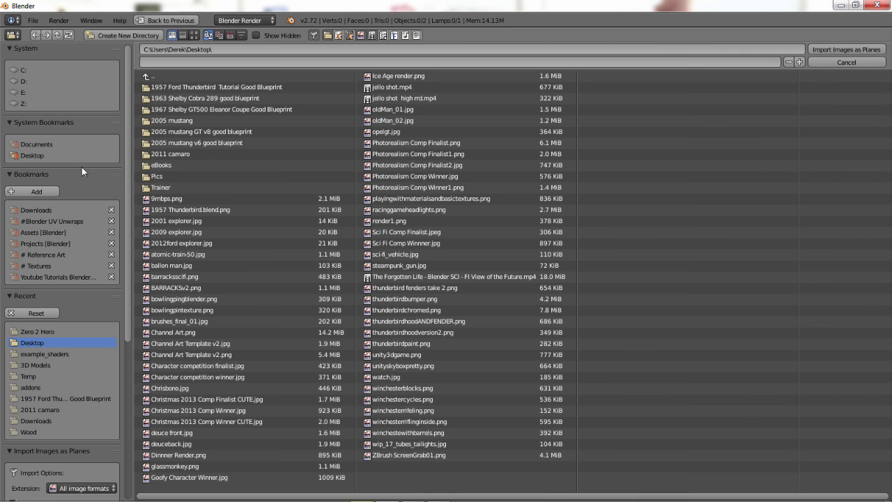
pyautogui.click(216, 143)
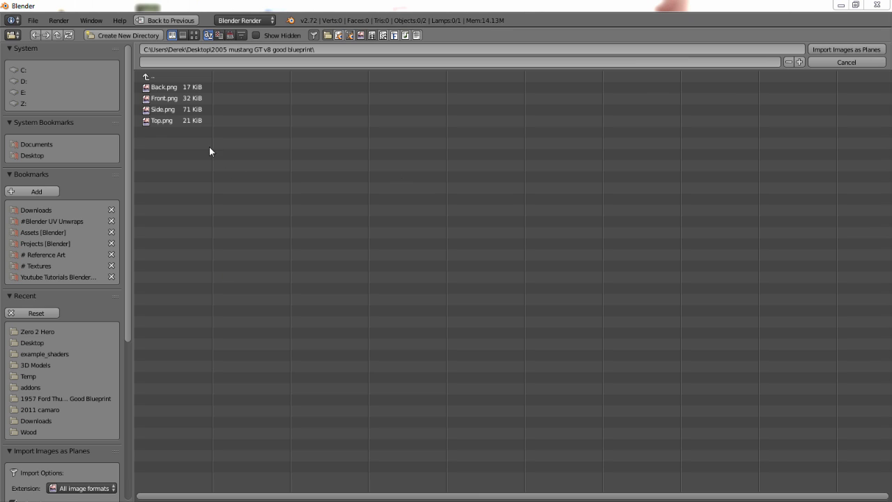
pyautogui.click(157, 120)
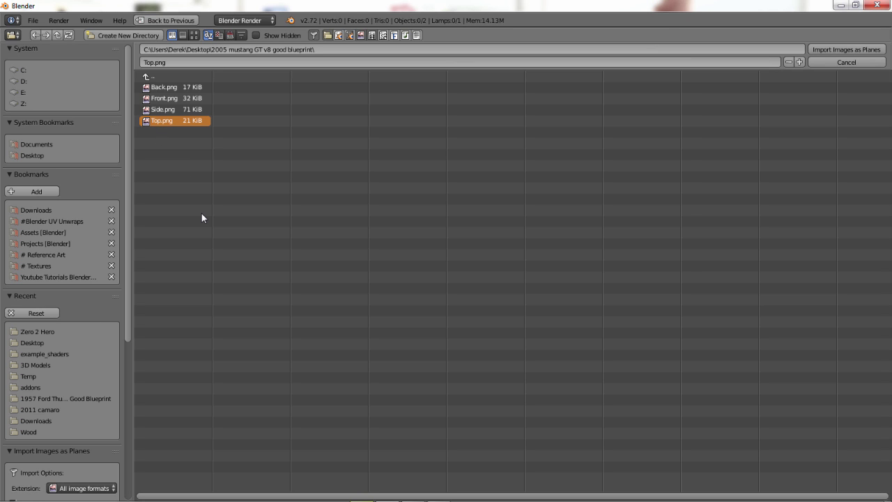
pyautogui.click(846, 50)
pyautogui.scroll(12, 426, 237)
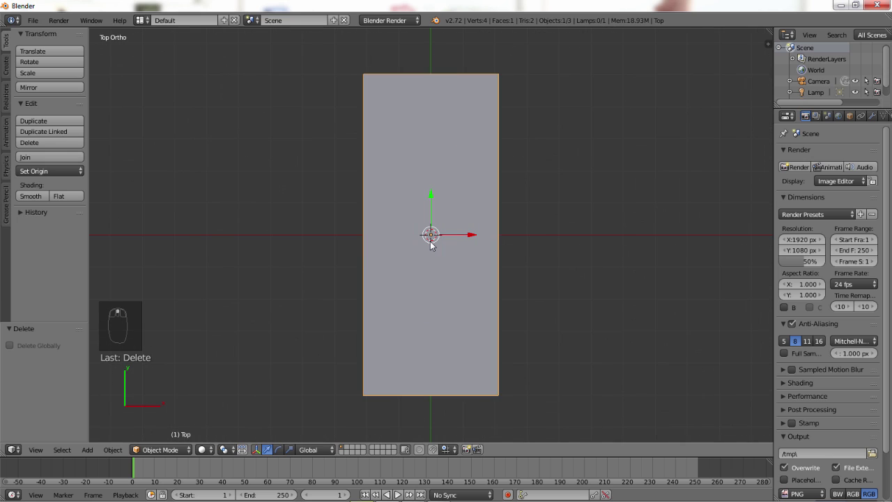
pyautogui.scroll(2, 430, 244)
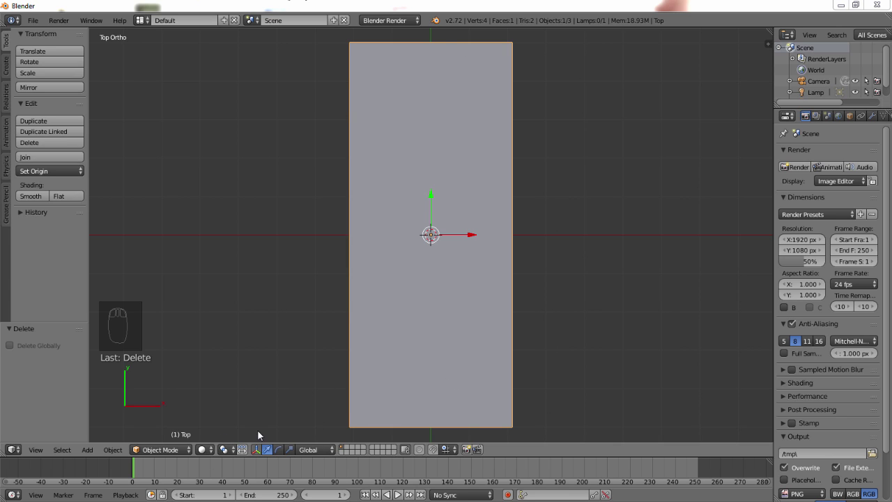
# - Switch the viewport shading through Texture, Solid and Wireframe on the Top image plane, and delete the plane
pyautogui.click(203, 450)
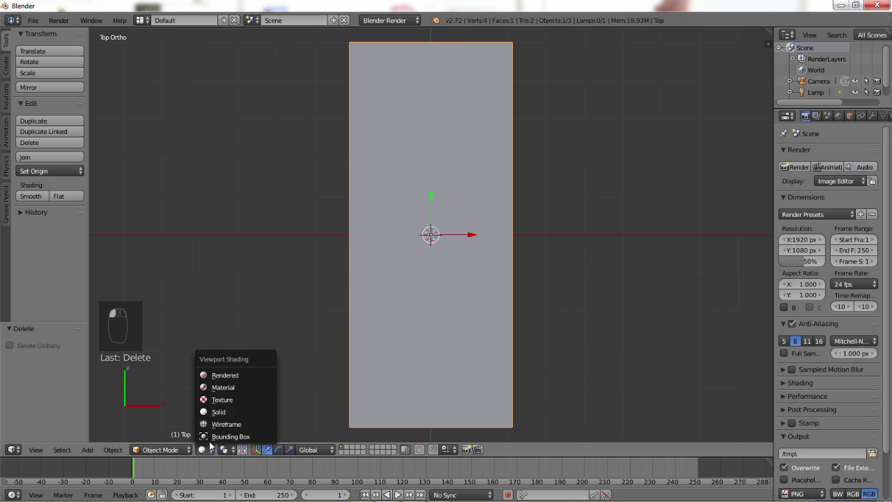
pyautogui.click(231, 398)
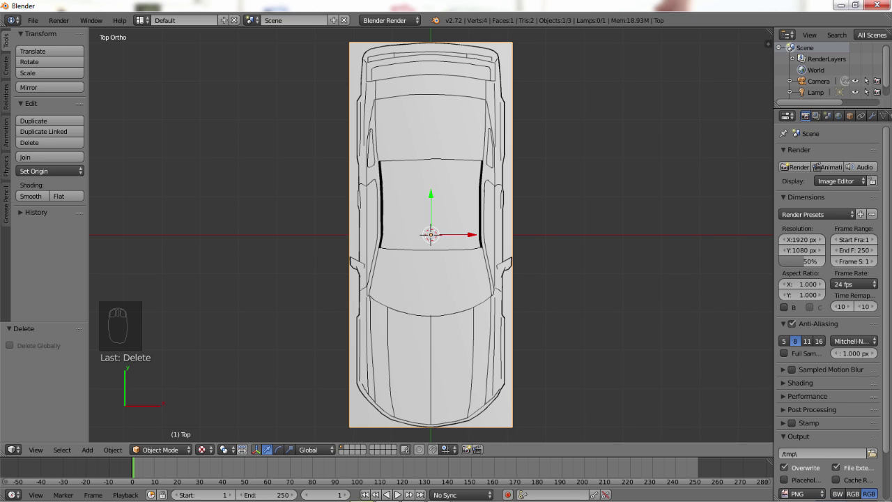
pyautogui.click(203, 450)
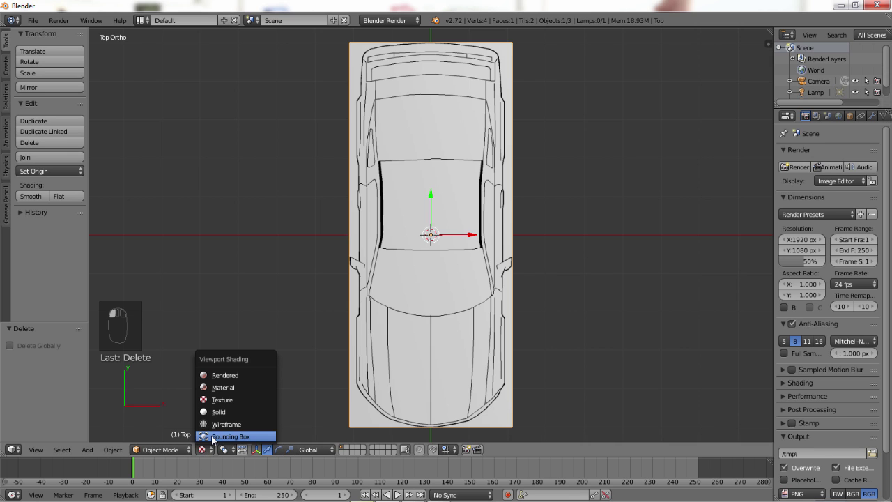
pyautogui.click(218, 412)
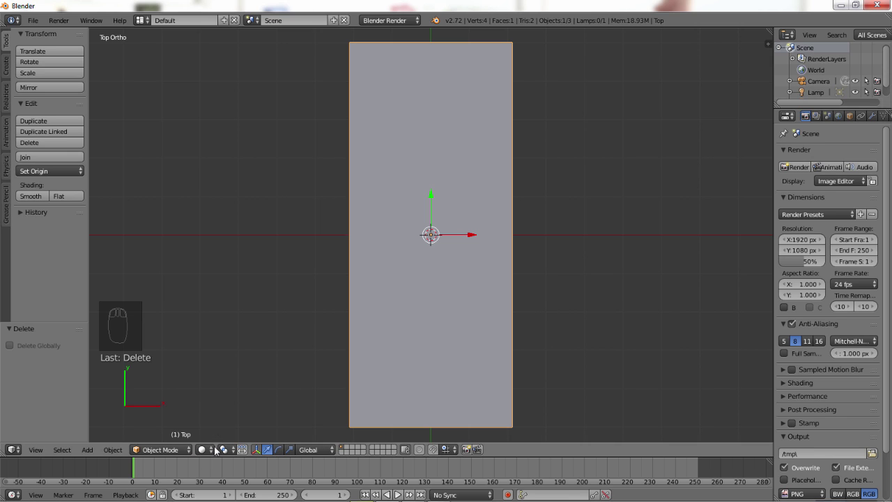
pyautogui.click(216, 449)
pyautogui.click(225, 425)
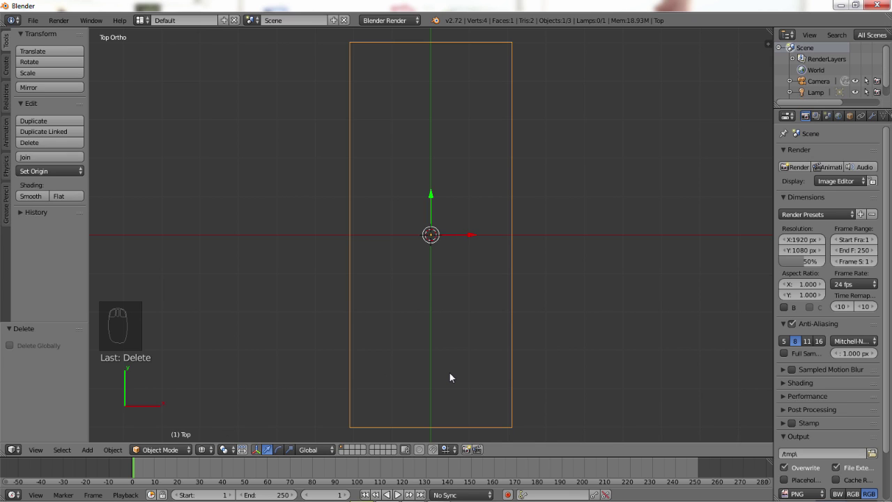
pyautogui.press('Delete')
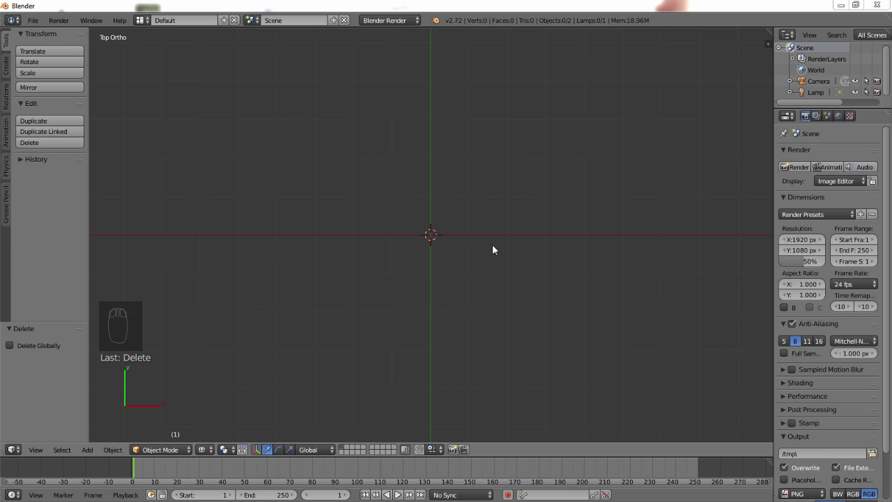
# - Look through the front, right, back, top, bottom and left orthographic views, finishing with an angled view of the empty grid
pyautogui.press('KP_1')
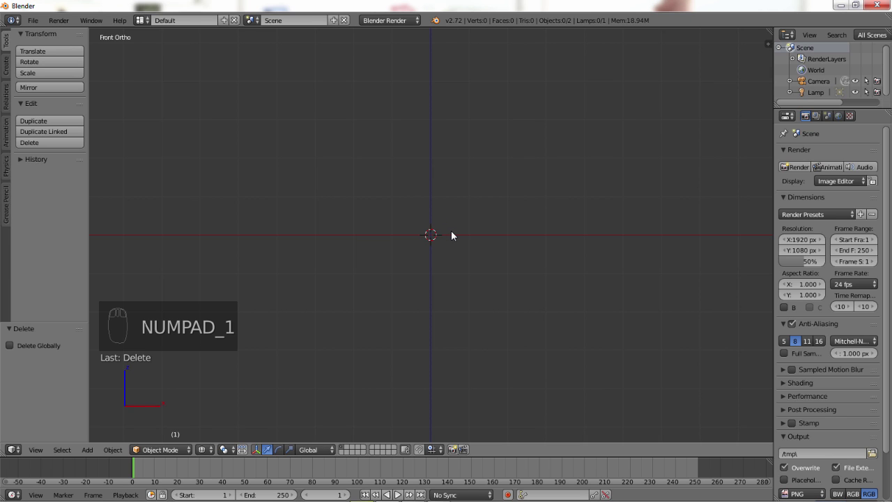
pyautogui.press('KP_3')
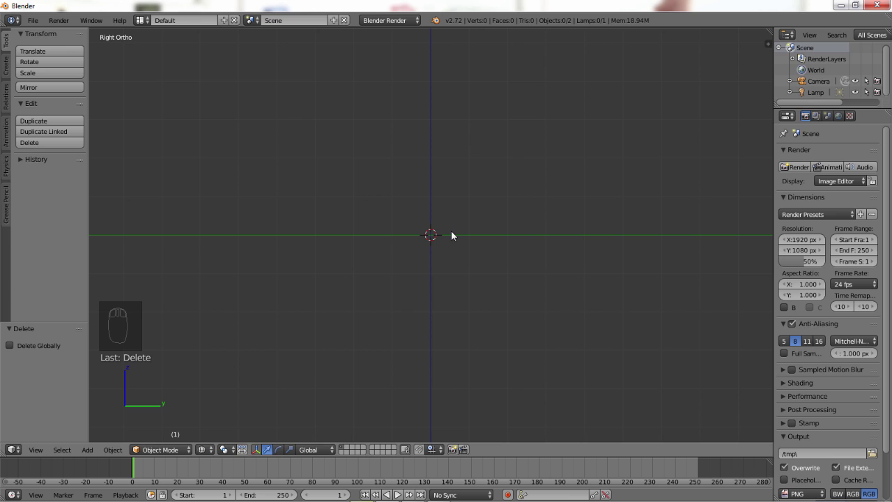
pyautogui.press('ctrl')
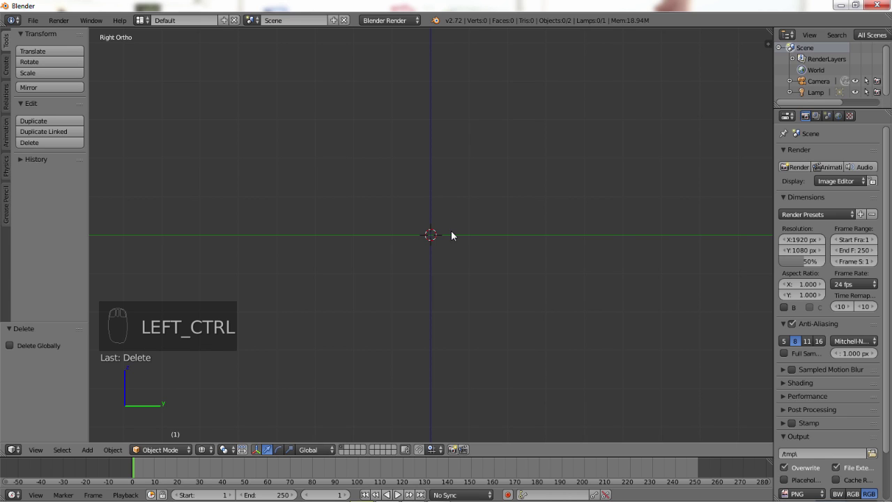
pyautogui.press('ctrl+KP_1')
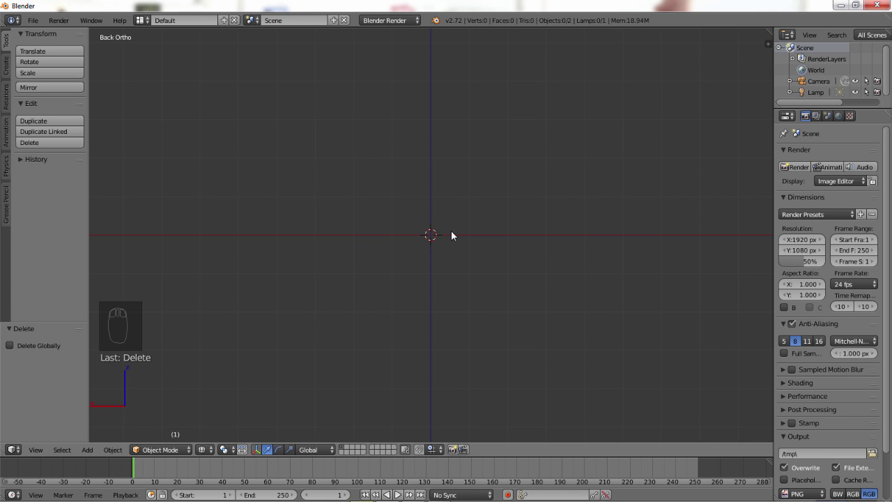
pyautogui.press('KP_1')
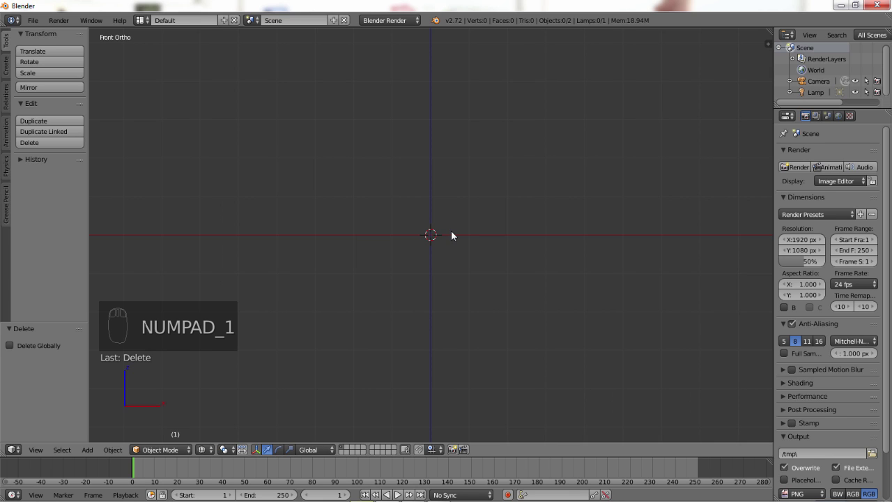
pyautogui.press('KP_7')
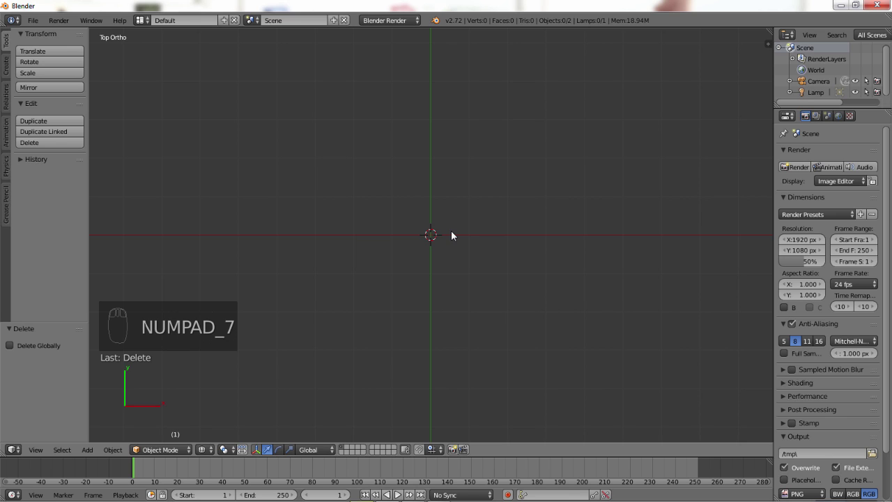
pyautogui.press('ctrl')
pyautogui.press('ctrl+KP_7')
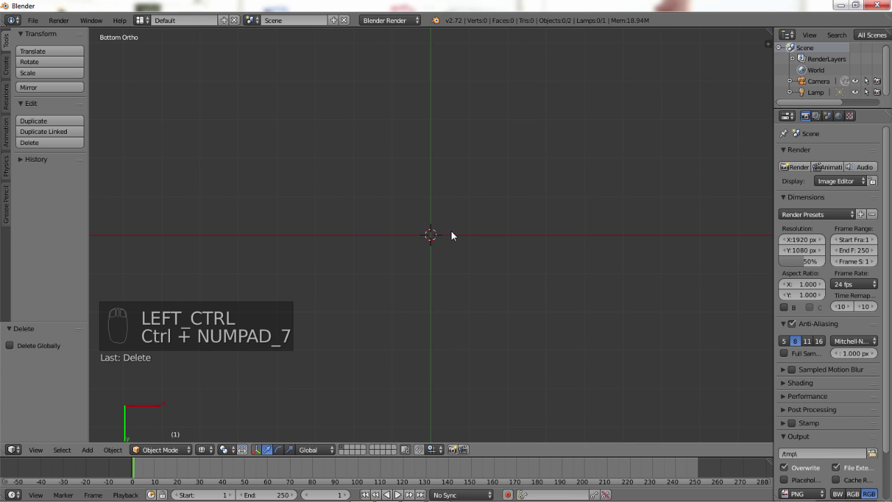
pyautogui.press('KP_3')
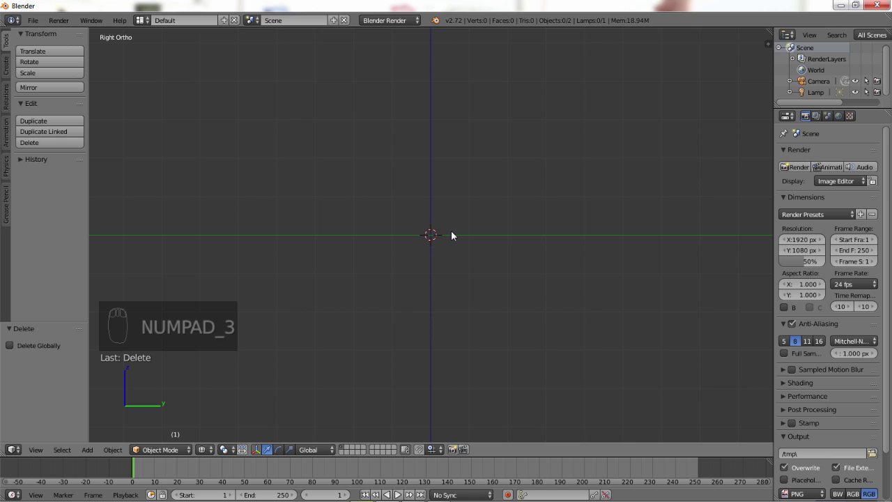
pyautogui.press('ctrl+KP_3')
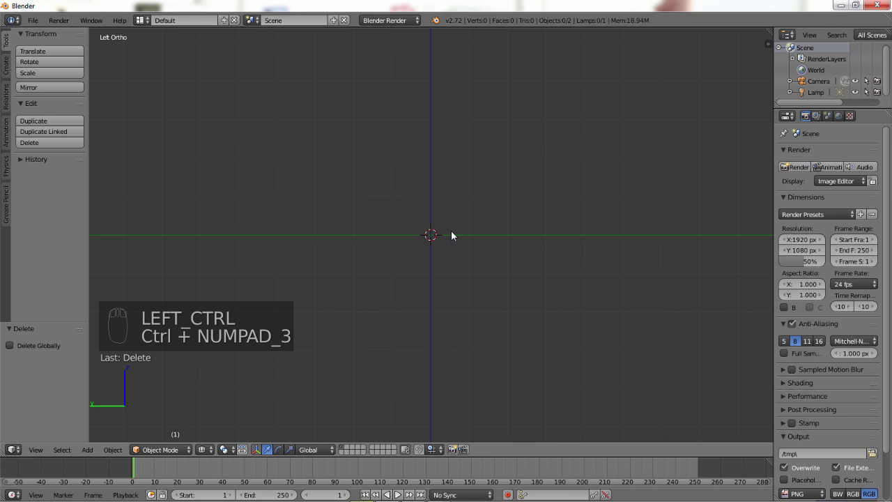
pyautogui.moveTo(451, 230); pyautogui.dragTo(439, 161, button='middle')
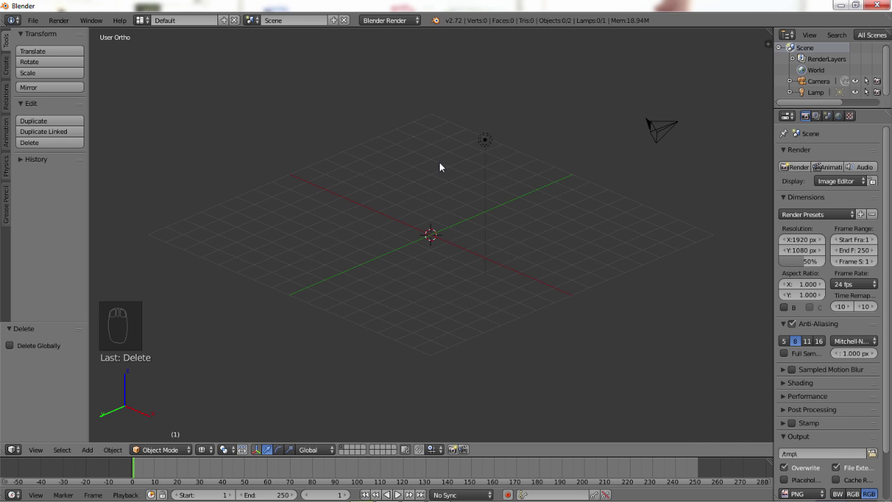
# - Enable background images for the 3D viewport and add an image slot with its axis set to Top
pyautogui.press('n')
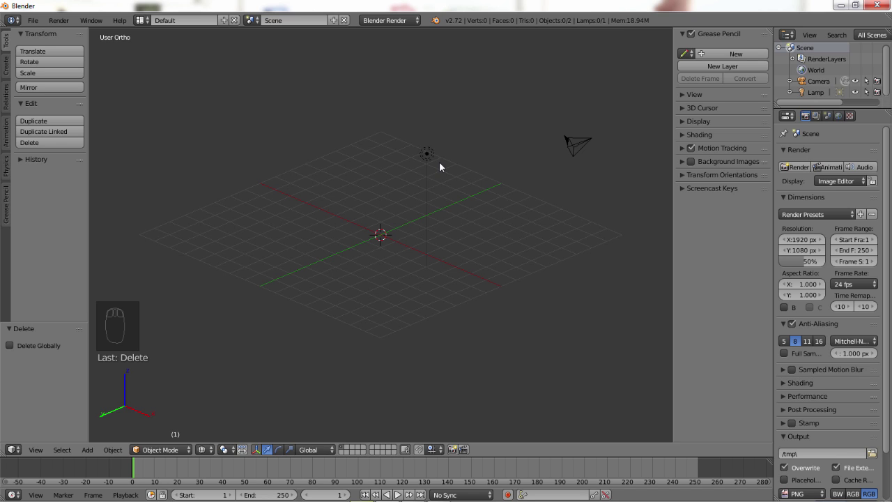
pyautogui.click(690, 163)
pyautogui.click(681, 160)
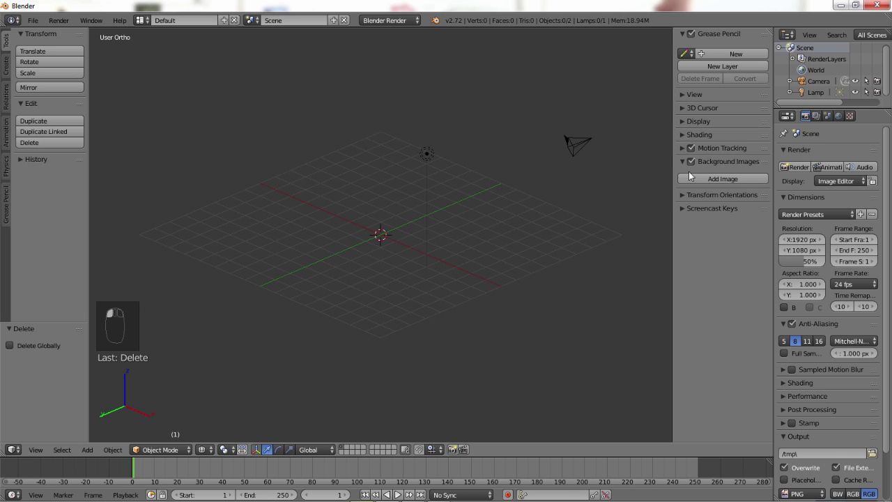
pyautogui.click(736, 181)
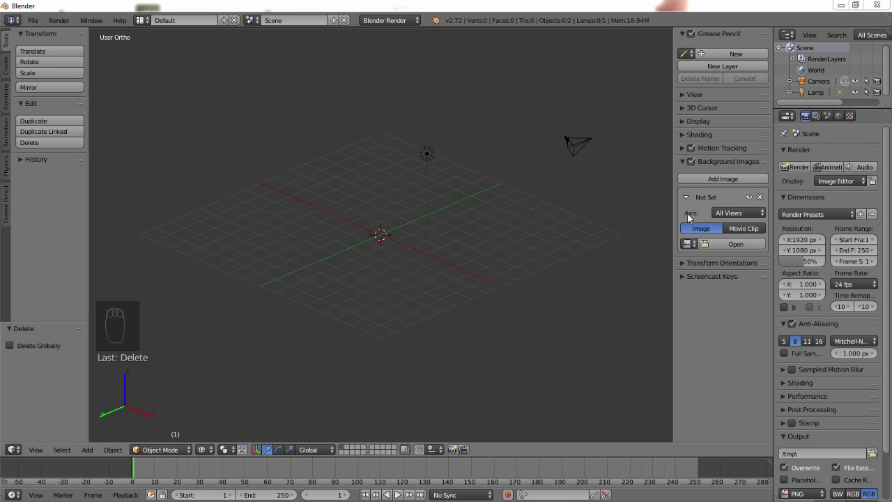
pyautogui.click(741, 213)
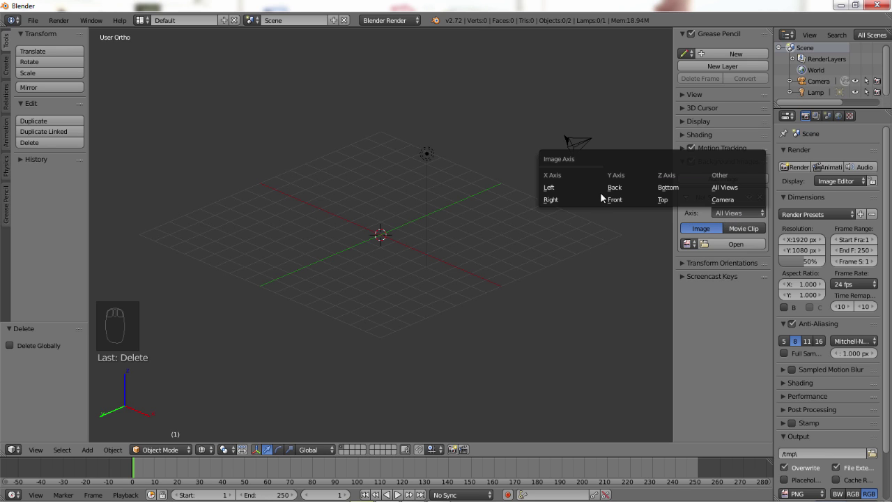
pyautogui.click(662, 200)
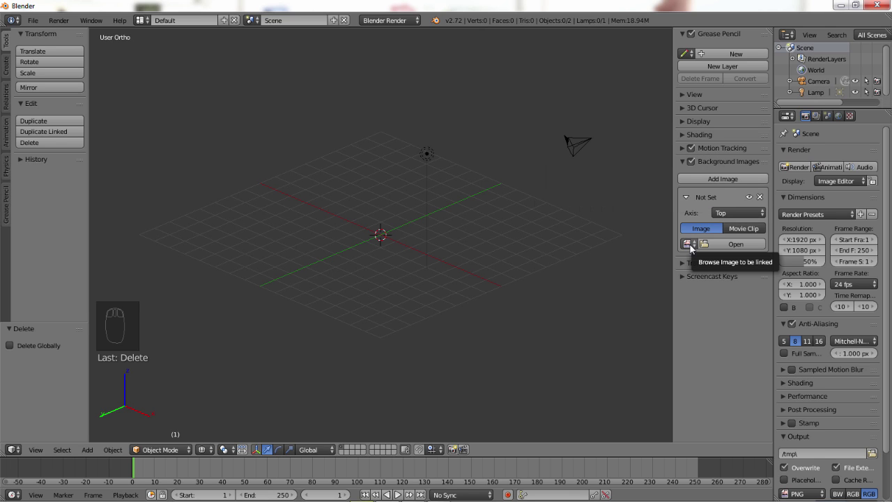
# - Load Top.png from the desktop folder 2005 mustang GT v8 good blueprint as the background image and show it in top view
pyautogui.click(688, 244)
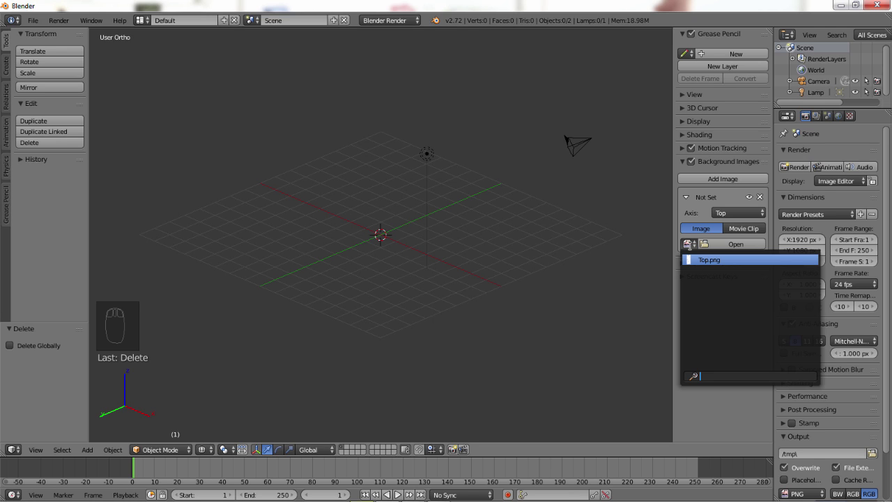
pyautogui.click(723, 245)
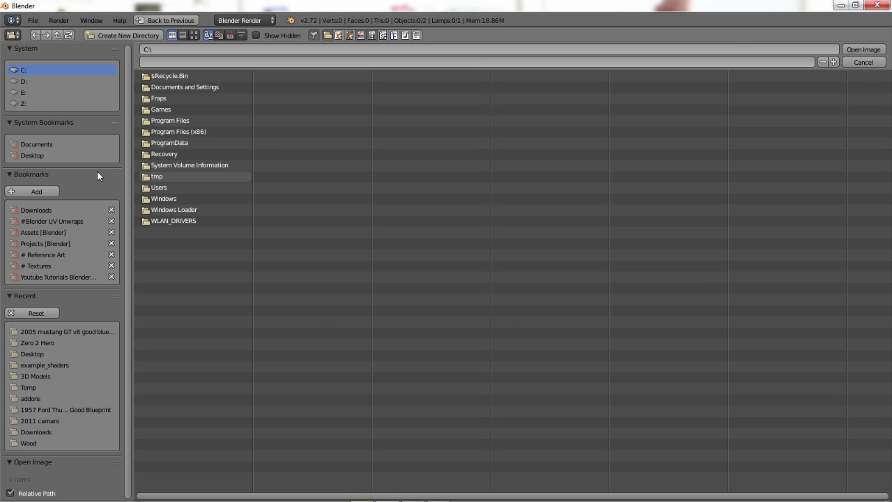
pyautogui.click(30, 155)
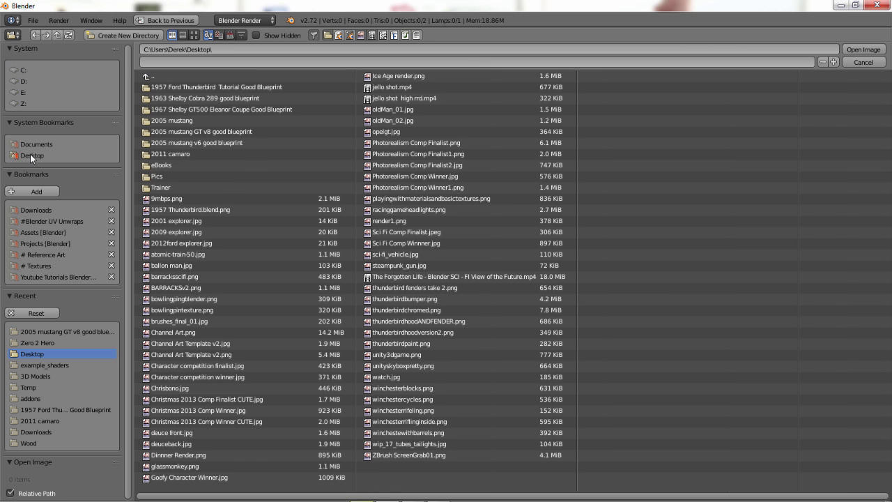
pyautogui.click(181, 132)
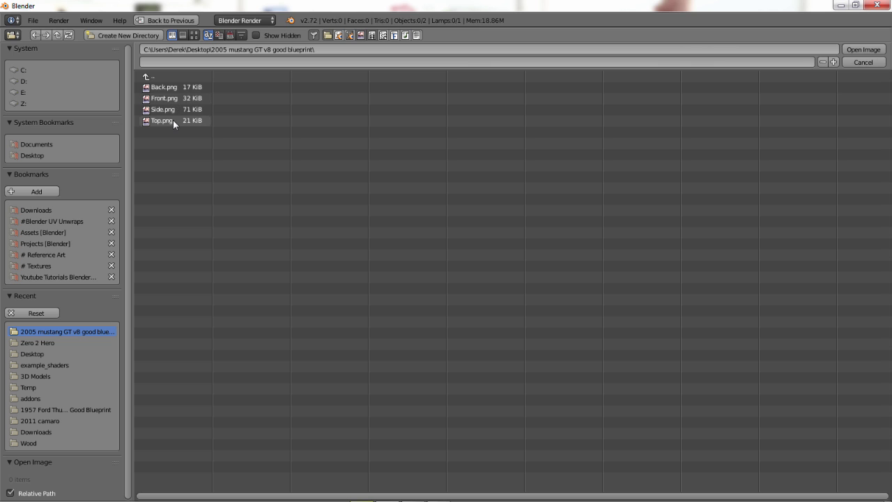
pyautogui.click(173, 120)
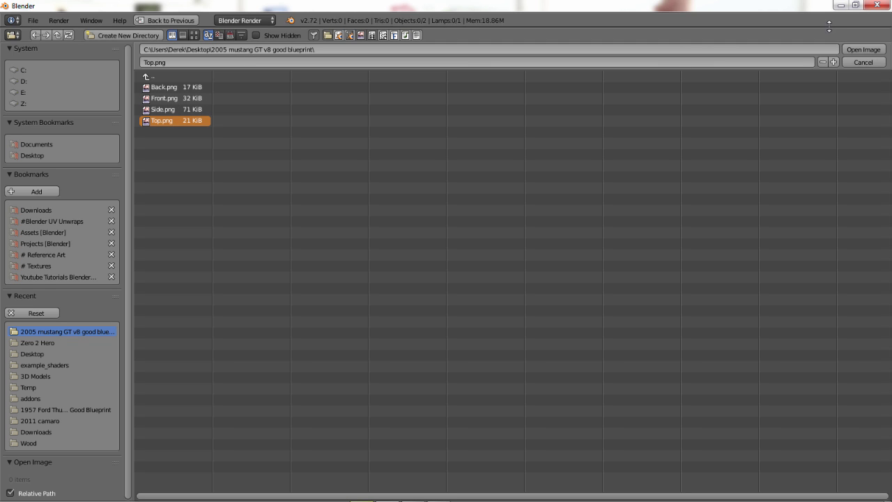
pyautogui.click(860, 49)
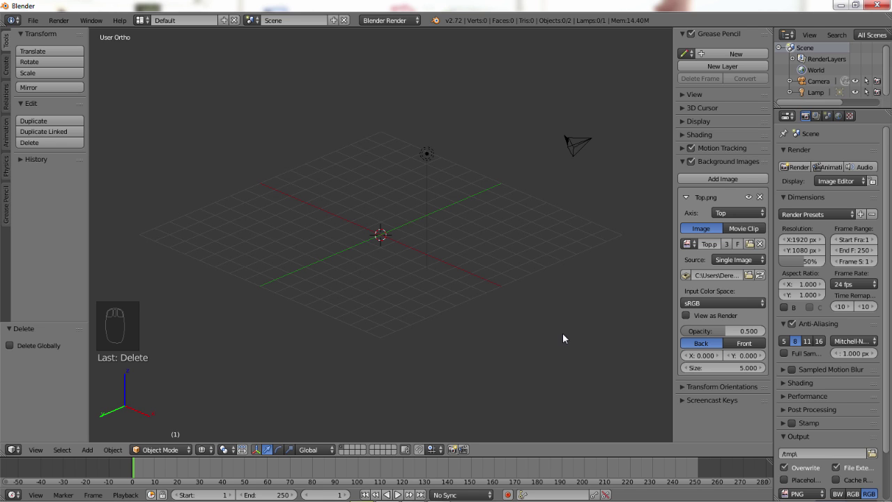
pyautogui.moveTo(409, 269); pyautogui.dragTo(408, 214, button='middle')
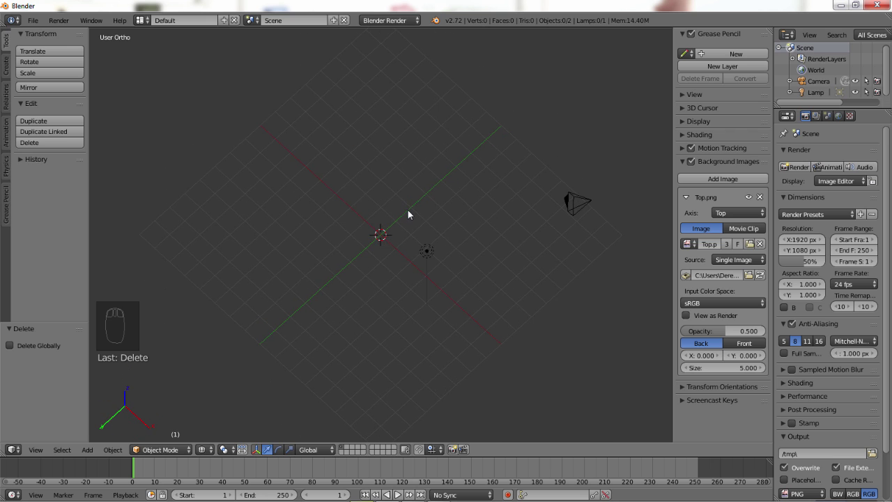
pyautogui.press('KP_7')
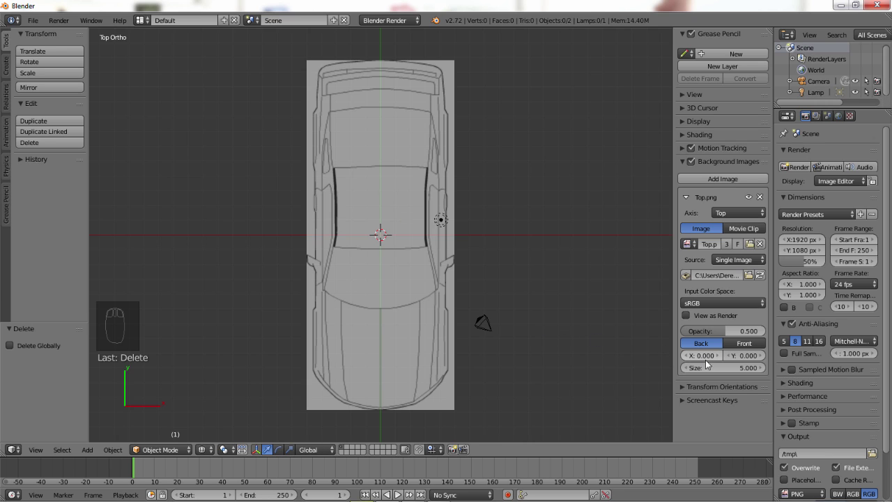
# - Set the size of the Top.png background image to 1
pyautogui.click(743, 369)
pyautogui.press('BackSpace')
pyautogui.press('BackSpace')
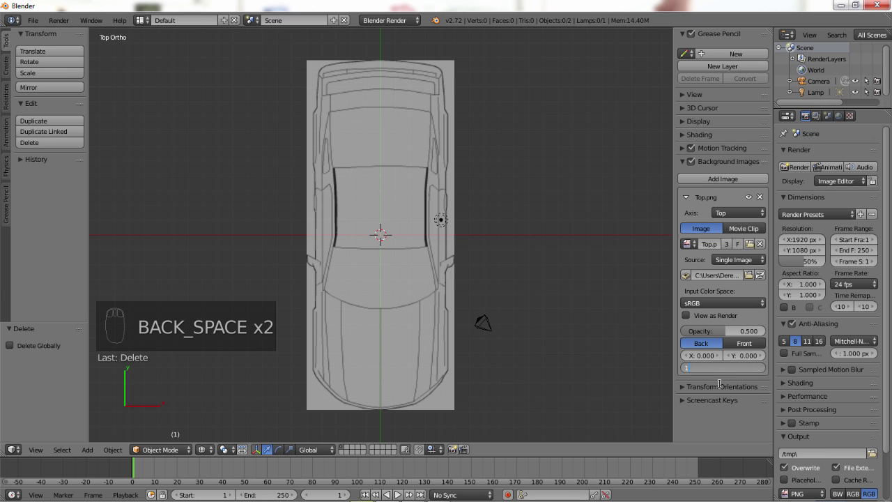
pyautogui.write('1')
pyautogui.press('Return')
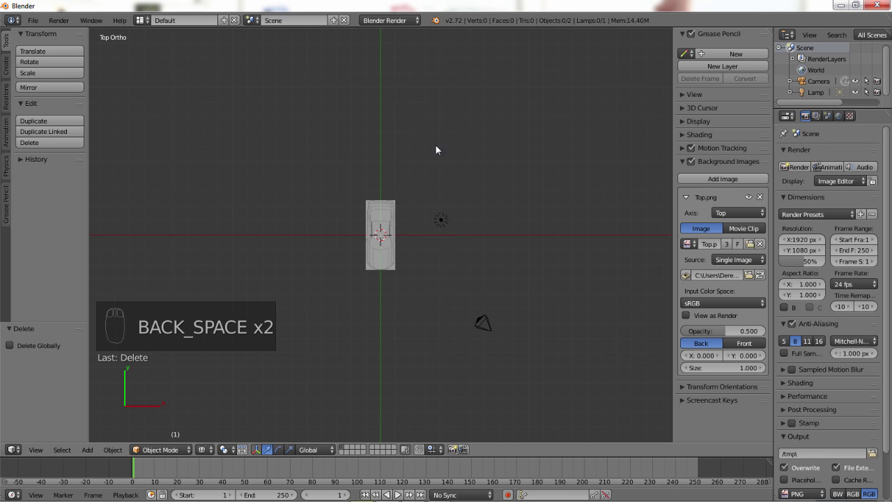
pyautogui.scroll(2, 393, 237)
pyautogui.scroll(7, 394, 240)
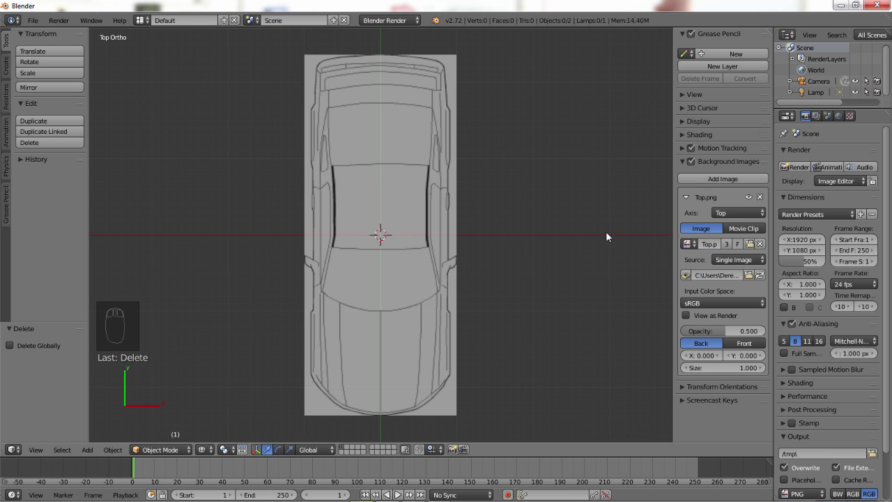
# - Shift the Top.png background image along negative X to an offset of -1.300
pyautogui.click(685, 356)
pyautogui.click(685, 357)
pyautogui.click(685, 356)
pyautogui.click(685, 356)
pyautogui.click(686, 356)
pyautogui.click(685, 356)
pyautogui.click(685, 356)
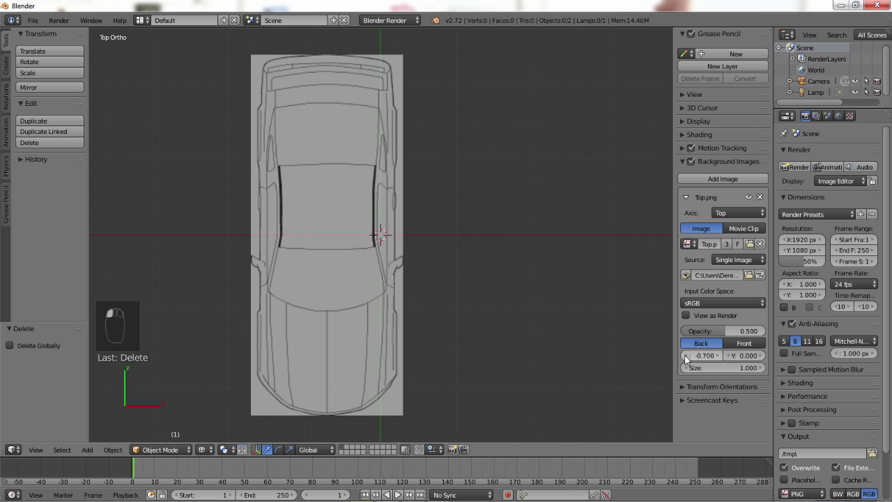
pyautogui.click(685, 356)
pyautogui.click(685, 356)
pyautogui.click(685, 357)
pyautogui.click(685, 356)
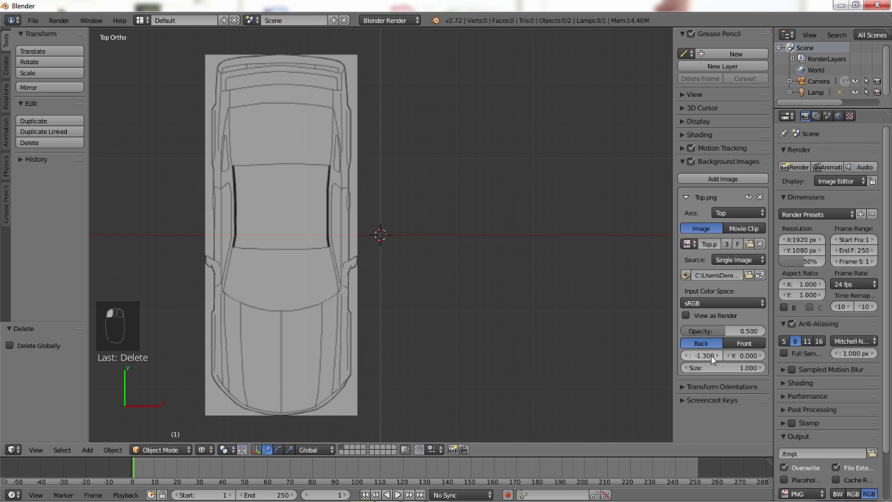
# - Move the Top.png background image back in the positive X direction to an offset of 0.200
pyautogui.click(719, 356)
pyautogui.click(719, 356)
pyautogui.click(719, 356)
pyautogui.click(718, 356)
pyautogui.click(718, 356)
pyautogui.click(718, 356)
pyautogui.click(718, 357)
pyautogui.click(719, 356)
pyautogui.click(718, 356)
pyautogui.click(718, 356)
pyautogui.click(719, 356)
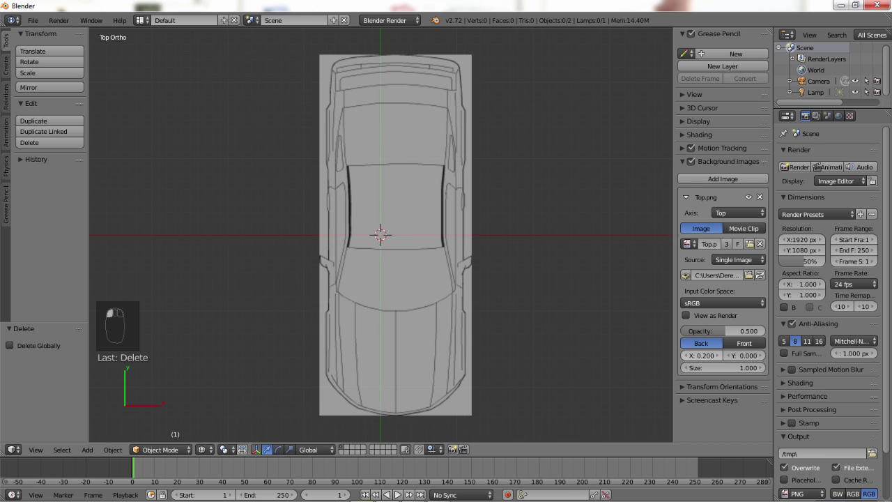
# - Set the X offset of the Top.png background image to 0.000 so the car is centred on the Y axis
pyautogui.click(719, 356)
pyautogui.click(718, 356)
pyautogui.click(685, 356)
pyautogui.click(685, 357)
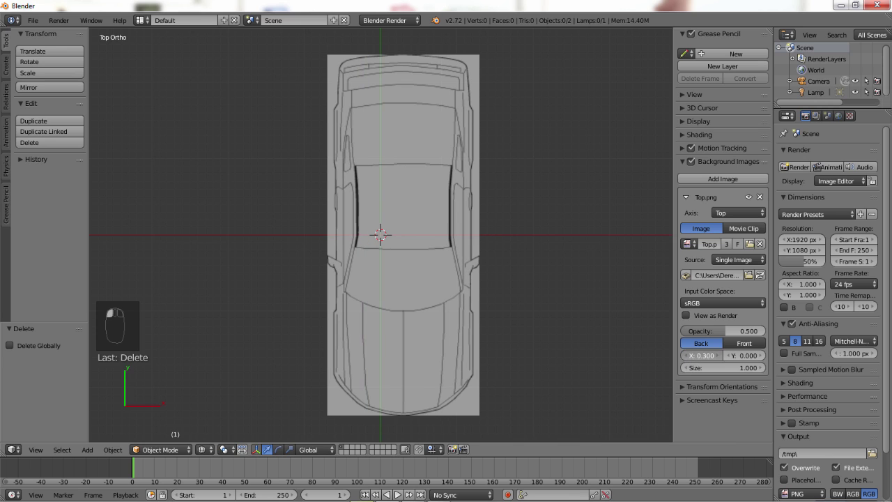
pyautogui.click(685, 356)
pyautogui.click(685, 356)
pyautogui.click(685, 356)
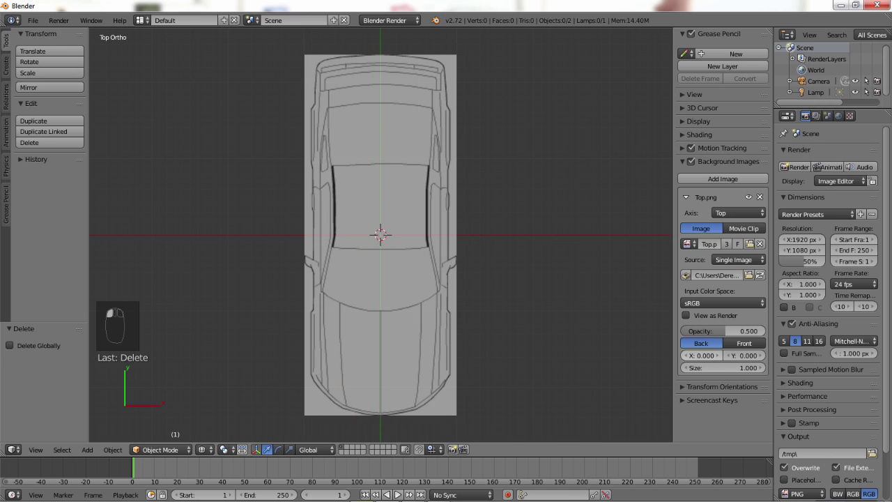
# - Shift the Top.png background image along positive Y to an offset of 0.700
pyautogui.click(760, 358)
pyautogui.click(760, 359)
pyautogui.click(759, 358)
pyautogui.click(759, 359)
pyautogui.click(760, 358)
pyautogui.click(760, 358)
pyautogui.click(760, 358)
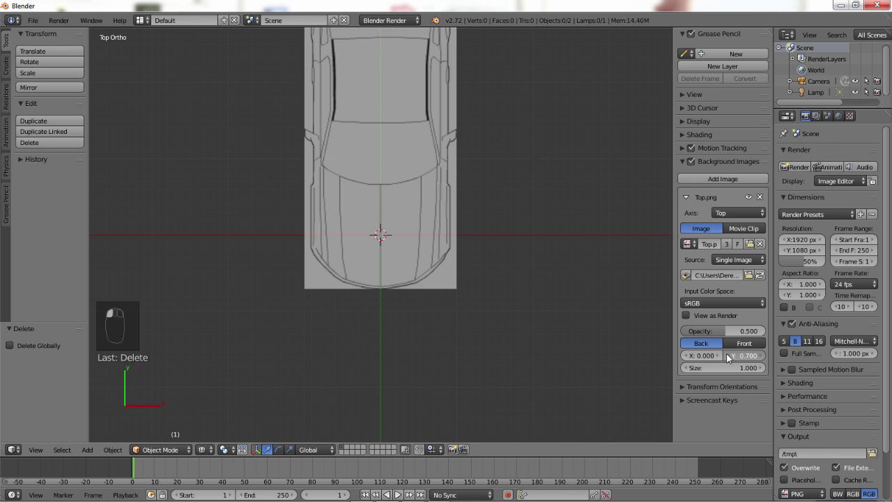
# - Move the Top.png background image back along Y to an offset of 0.000
pyautogui.click(729, 358)
pyautogui.click(729, 356)
pyautogui.click(728, 356)
pyautogui.click(728, 356)
pyautogui.click(728, 356)
pyautogui.click(729, 356)
pyautogui.click(728, 356)
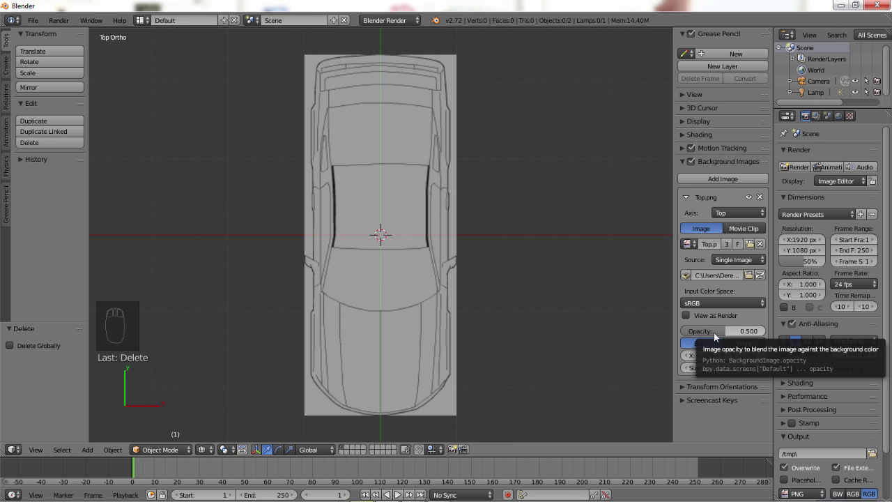
# - Set the opacity of the Top.png background image to 0.250
pyautogui.moveTo(714, 332)
pyautogui.mouseDown()
pyautogui.moveTo(675, 332)
pyautogui.moveTo(726, 332)
pyautogui.mouseUp()
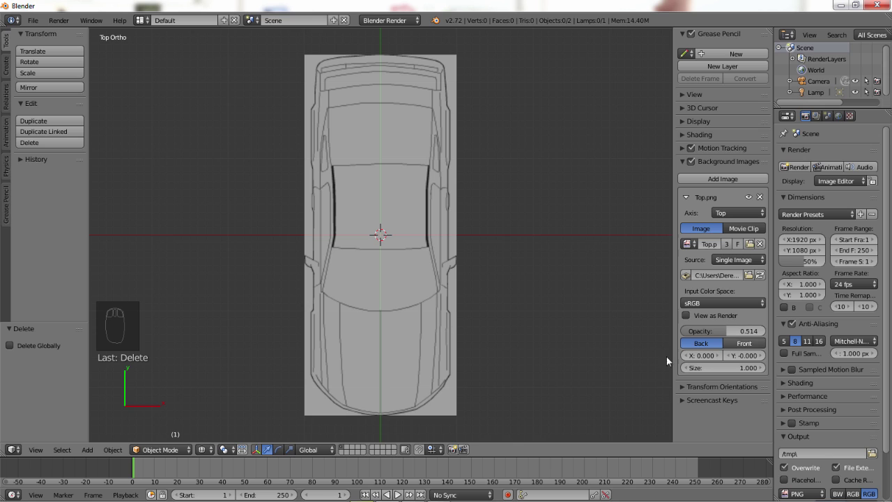
pyautogui.scroll(7, 426, 204)
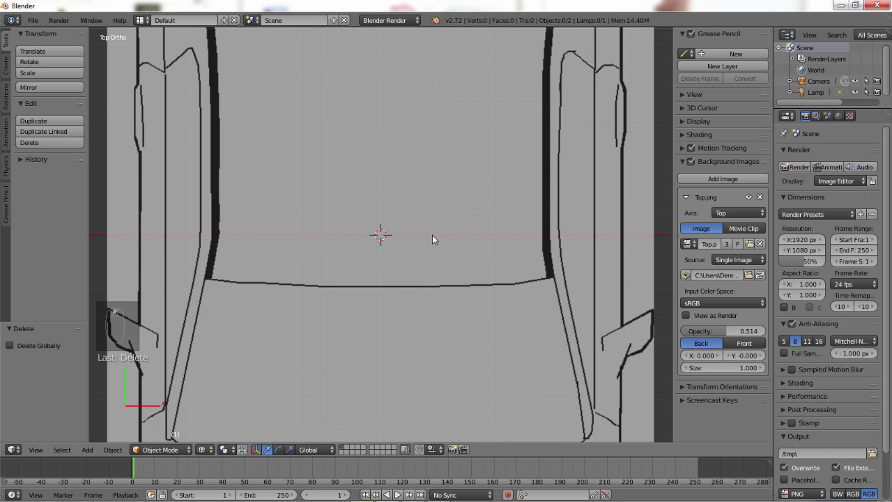
pyautogui.scroll(2, 442, 243)
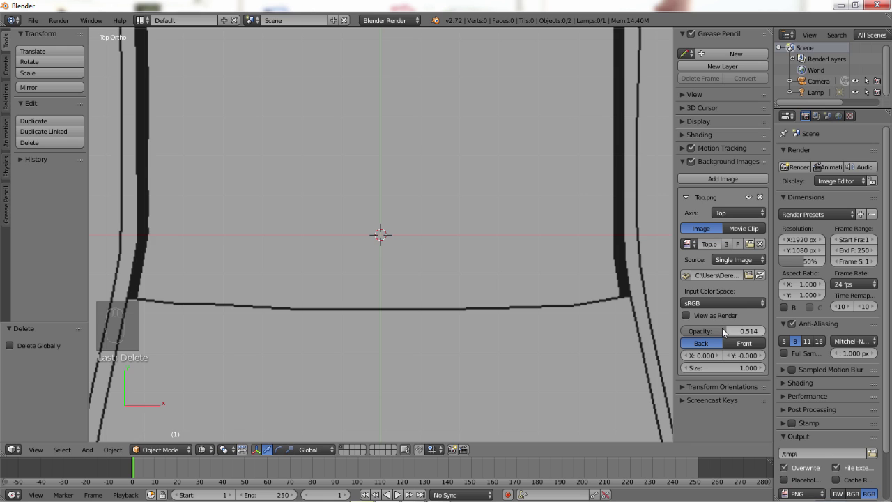
pyautogui.moveTo(723, 332); pyautogui.dragTo(705, 332)
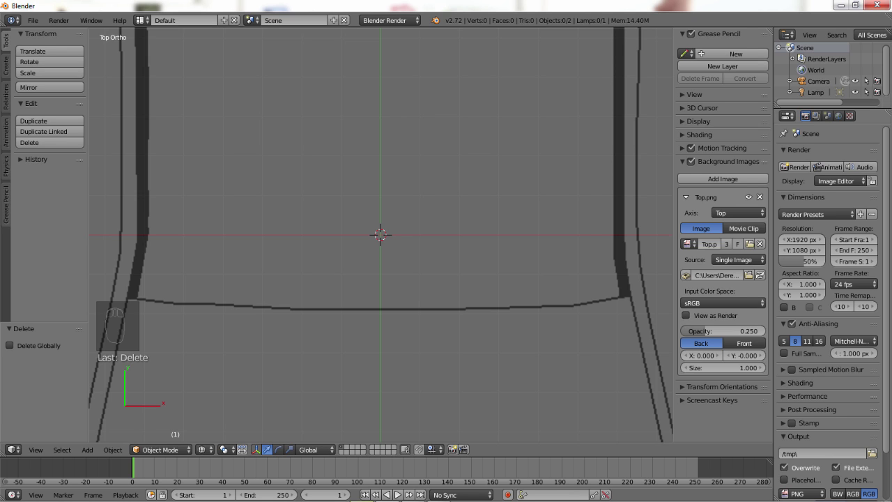
pyautogui.scroll(-6, 667, 237)
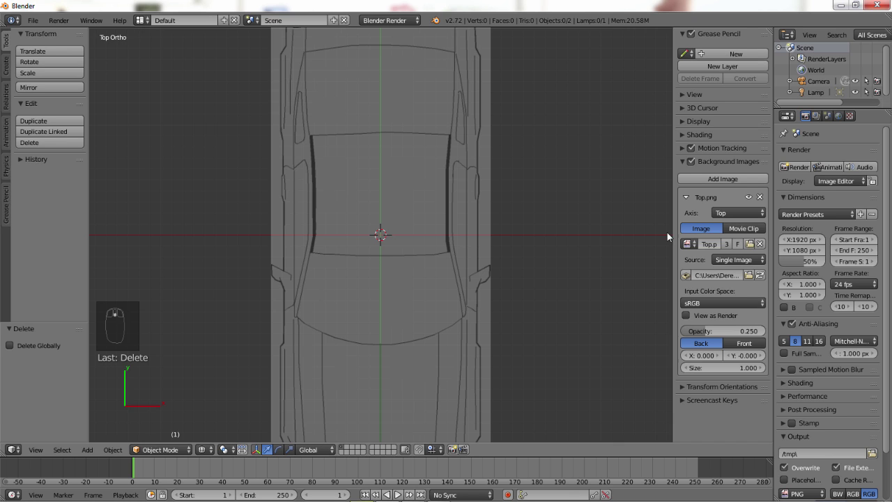
# - Hide the Top.png background image and show it again
pyautogui.click(749, 197)
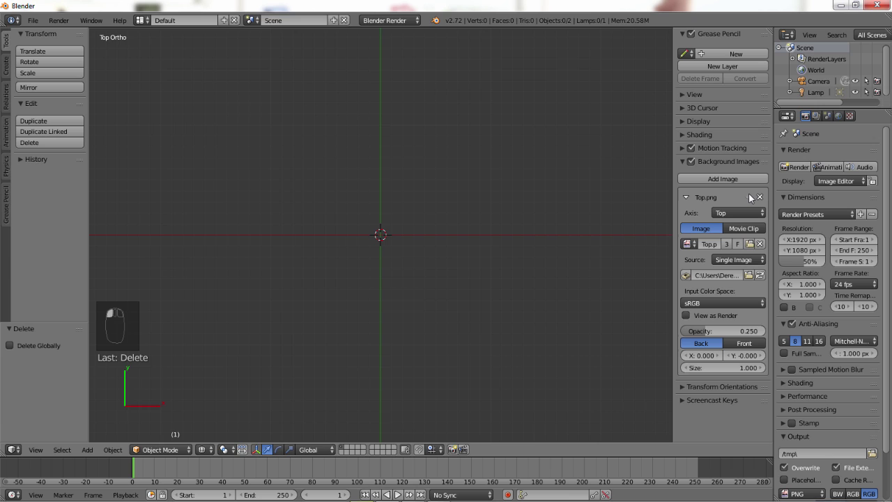
pyautogui.click(750, 197)
pyautogui.click(749, 197)
pyautogui.click(749, 197)
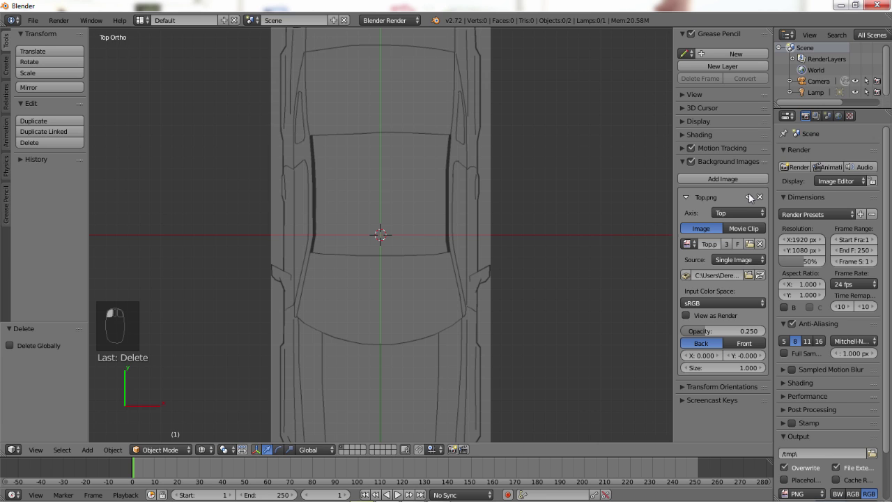
pyautogui.click(750, 197)
pyautogui.click(749, 197)
pyautogui.scroll(-3, 443, 232)
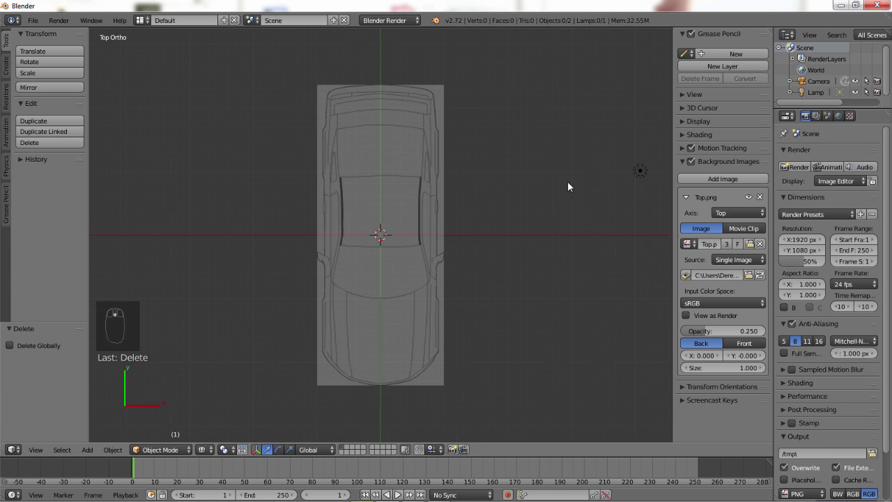
# - Collapse the Top.png settings and add a second background image assigned to the Right axis
pyautogui.click(685, 199)
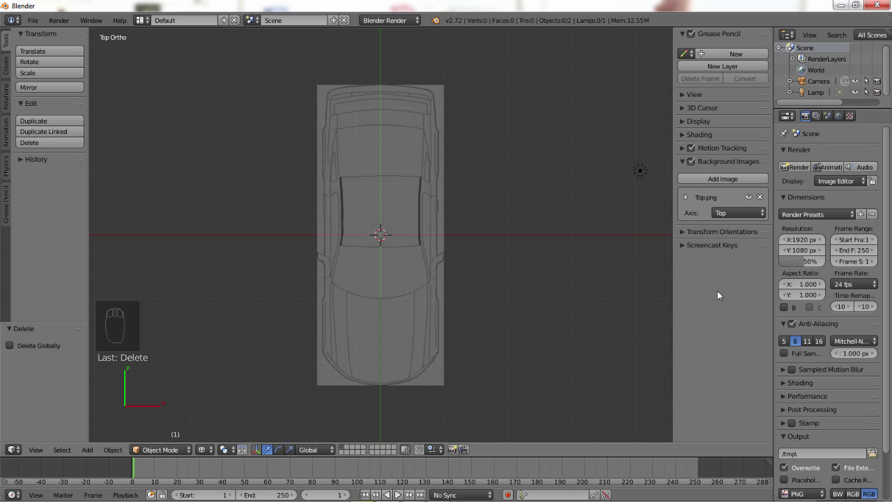
pyautogui.click(744, 179)
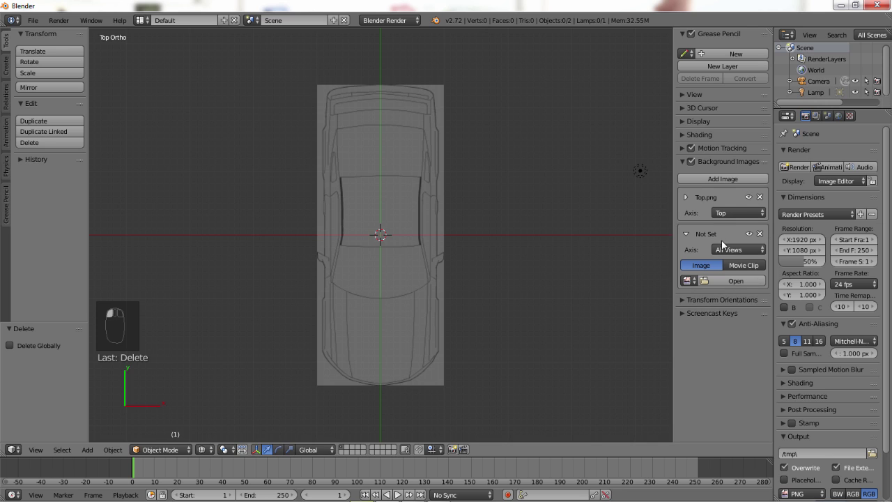
pyautogui.click(735, 251)
pyautogui.click(728, 252)
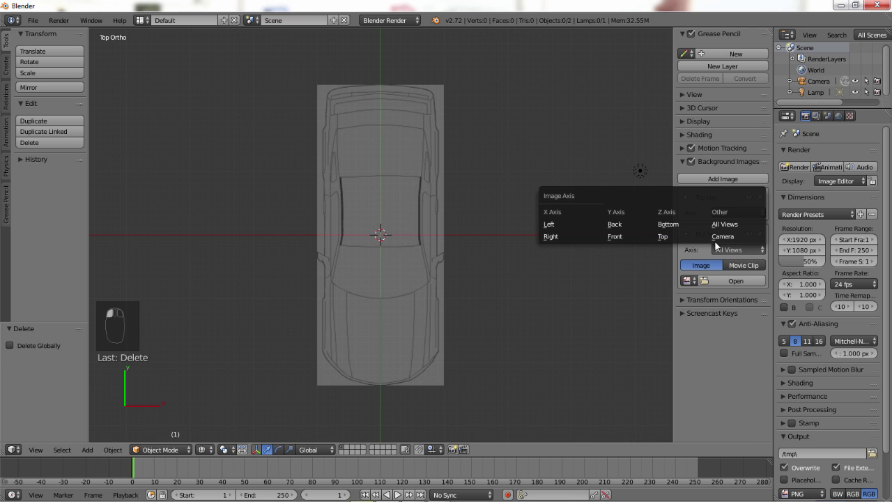
pyautogui.click(574, 239)
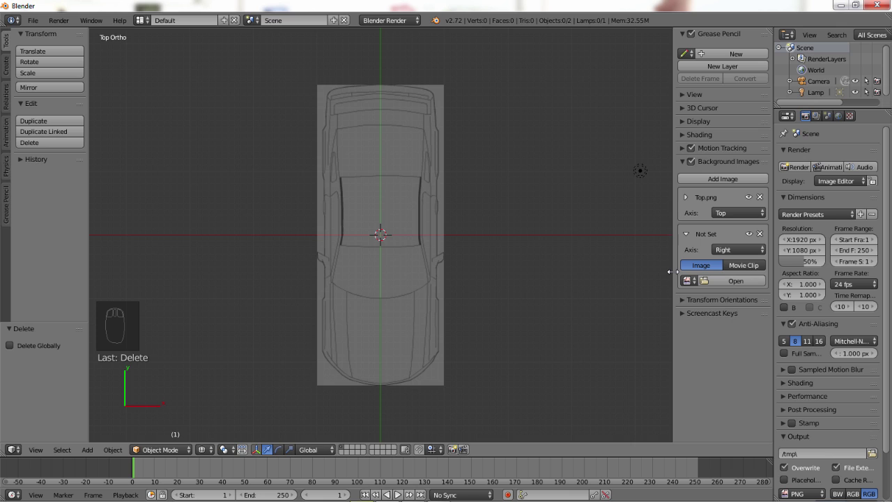
# - In right view, load Side.png from the desktop folder 2005 mustang GT v8 good blueprint as the background image and collapse its settings
pyautogui.press('KP_3')
pyautogui.press('KP_3')
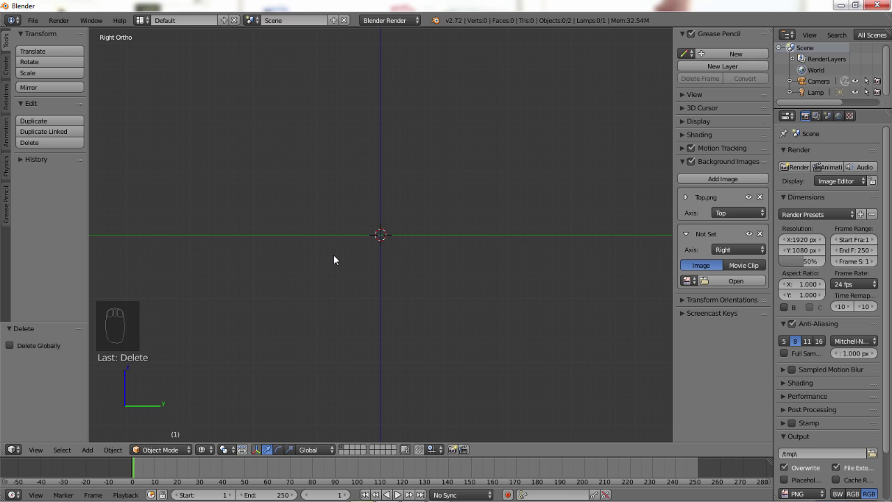
pyautogui.press('ctrl+KP_3')
pyautogui.press('KP_3')
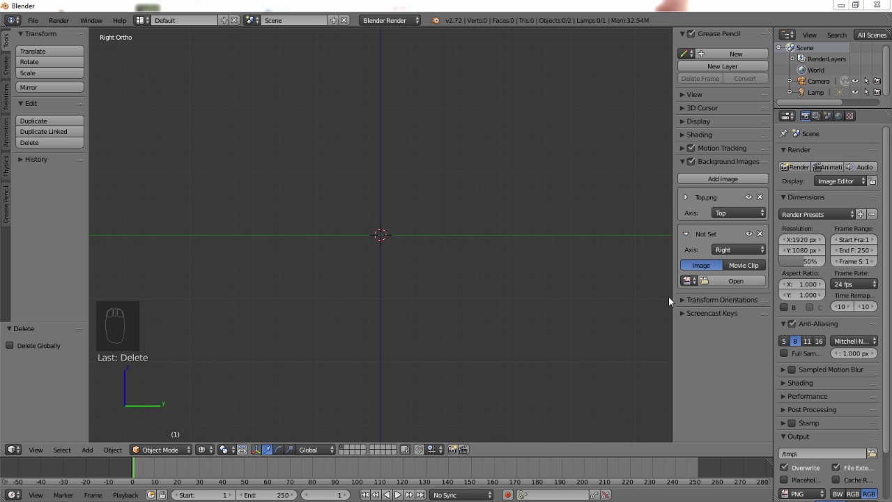
pyautogui.click(717, 282)
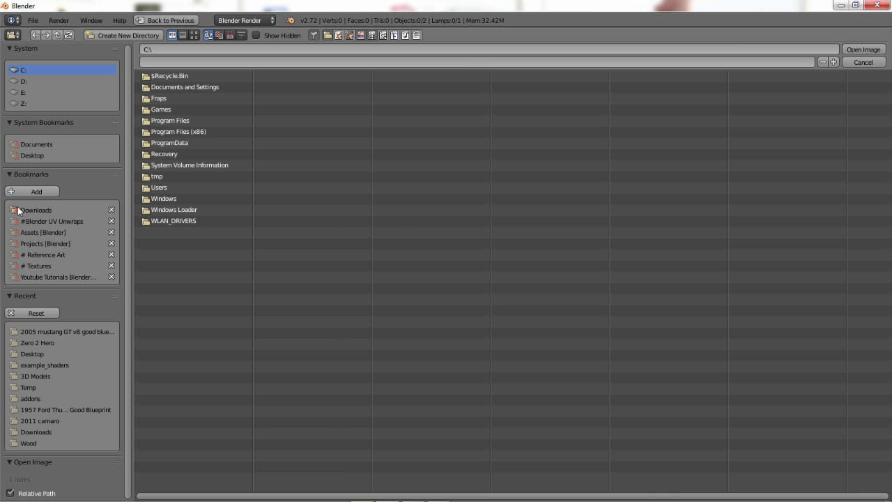
pyautogui.click(33, 155)
pyautogui.click(174, 132)
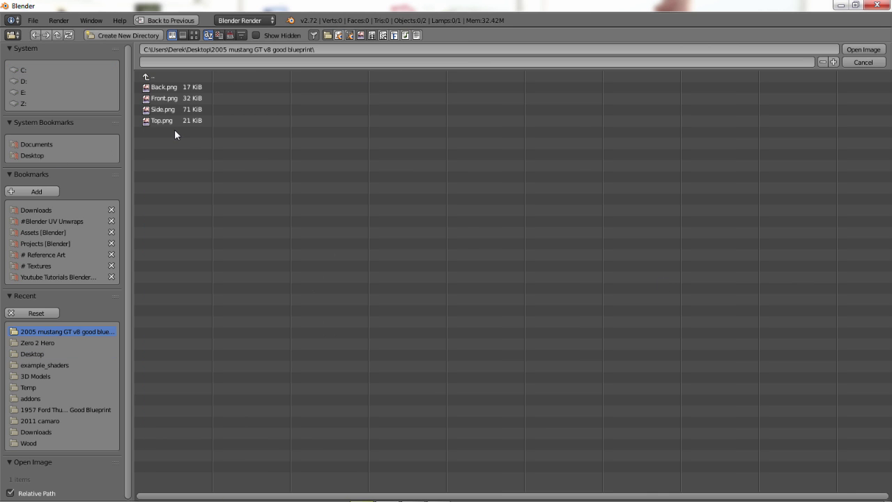
pyautogui.click(172, 111)
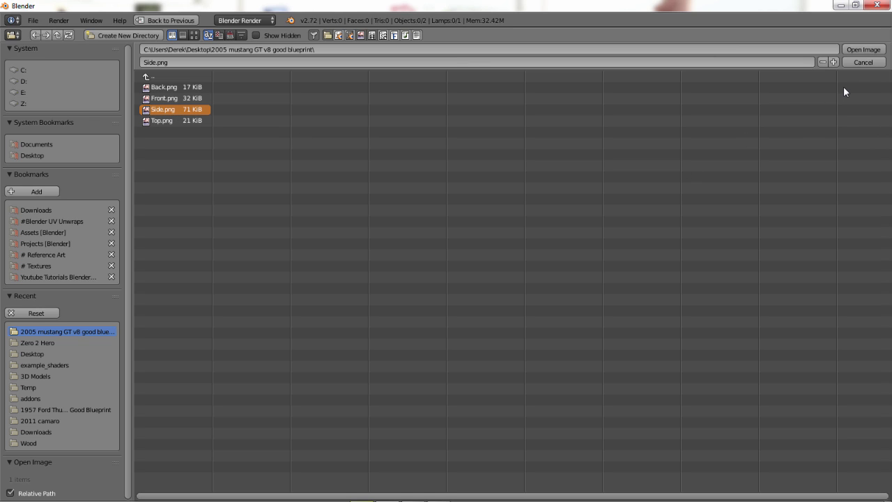
pyautogui.click(865, 51)
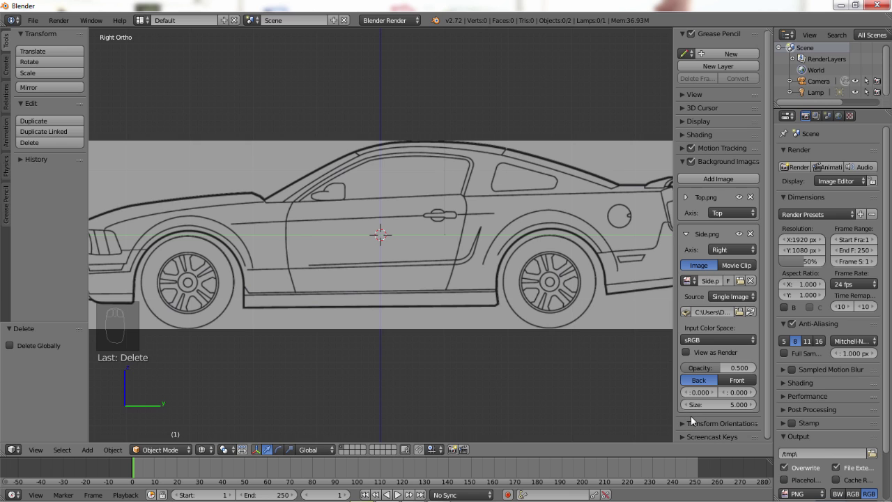
pyautogui.click(686, 234)
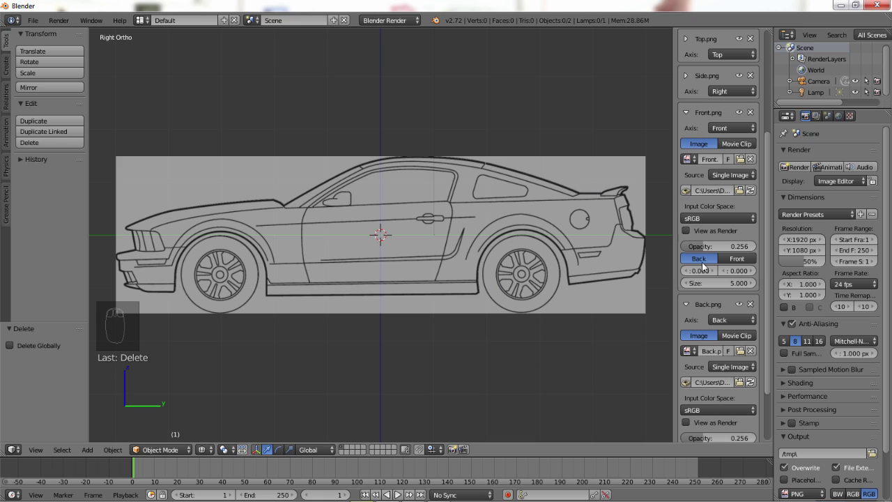
# - Collapse the Back.png settings and examine the blueprint images in the top, front, right and back views
pyautogui.click(701, 304)
pyautogui.press('KP_7')
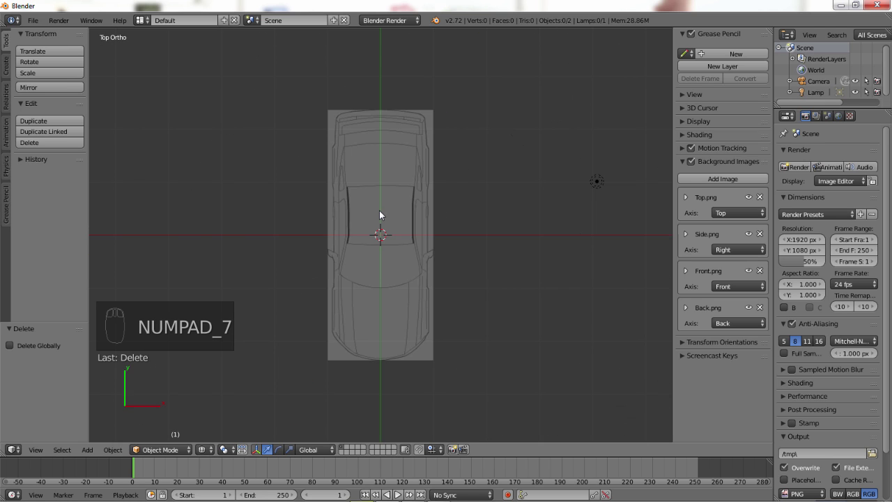
pyautogui.press('KP_1')
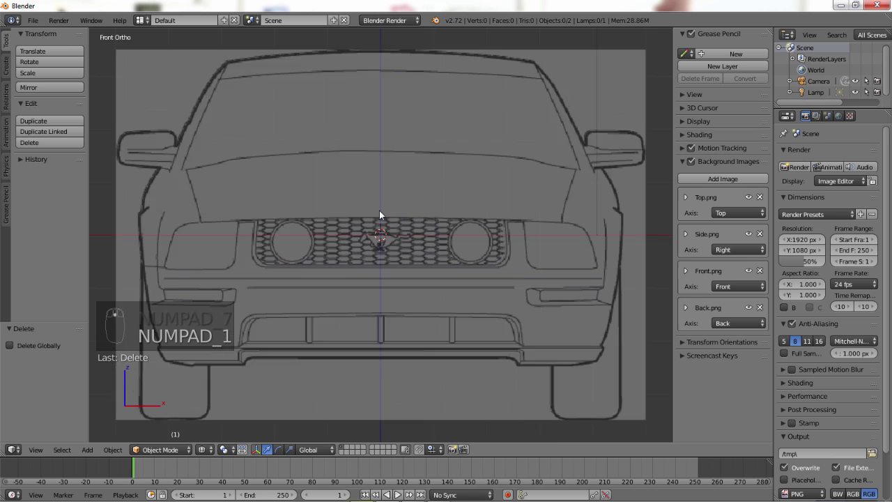
pyautogui.press('KP_3')
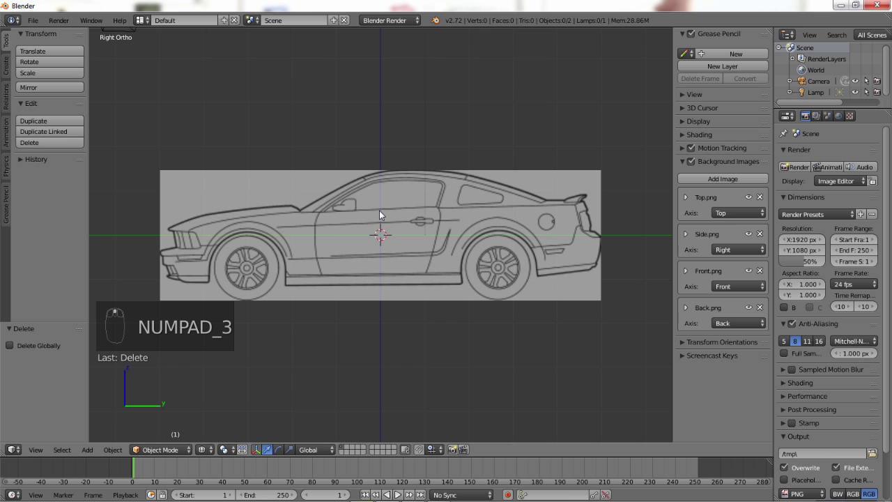
pyautogui.press('ctrl')
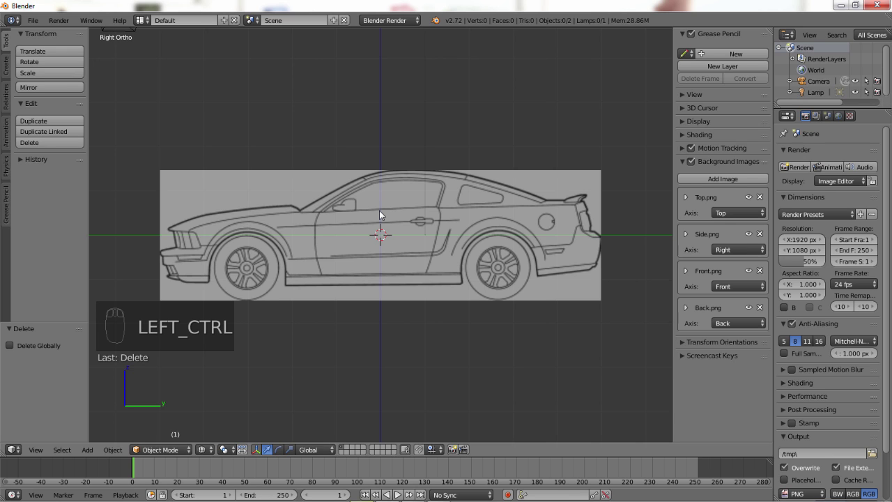
pyautogui.press('ctrl+KP_1')
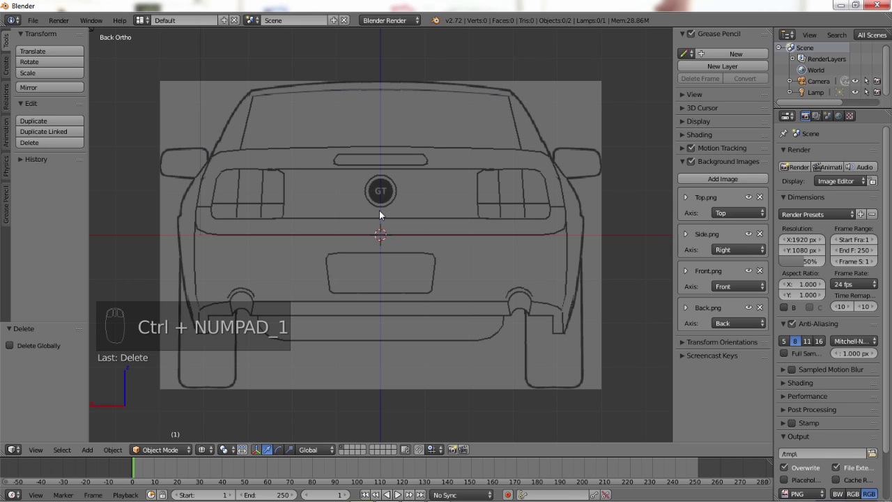
pyautogui.press('KP_1')
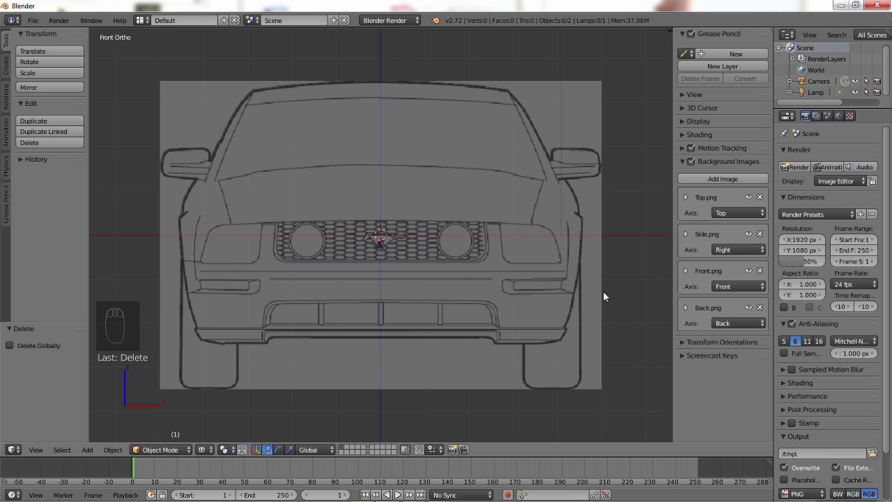
pyautogui.click(729, 324)
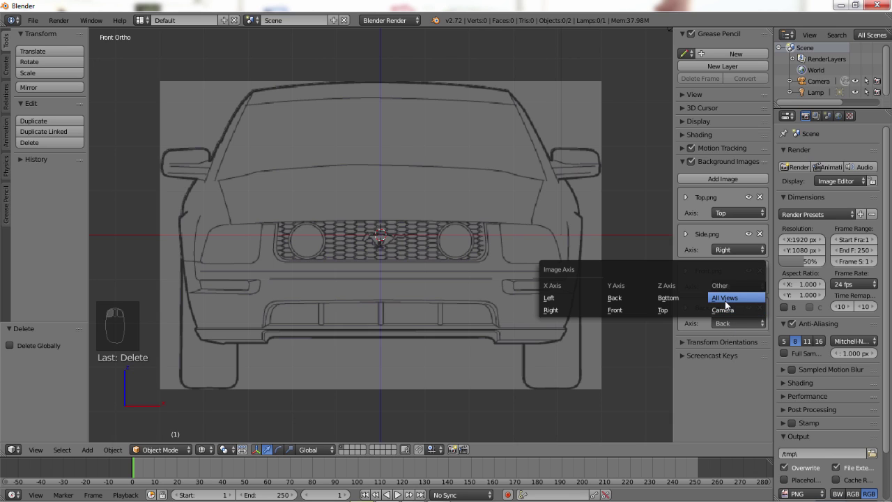
pyautogui.click(726, 298)
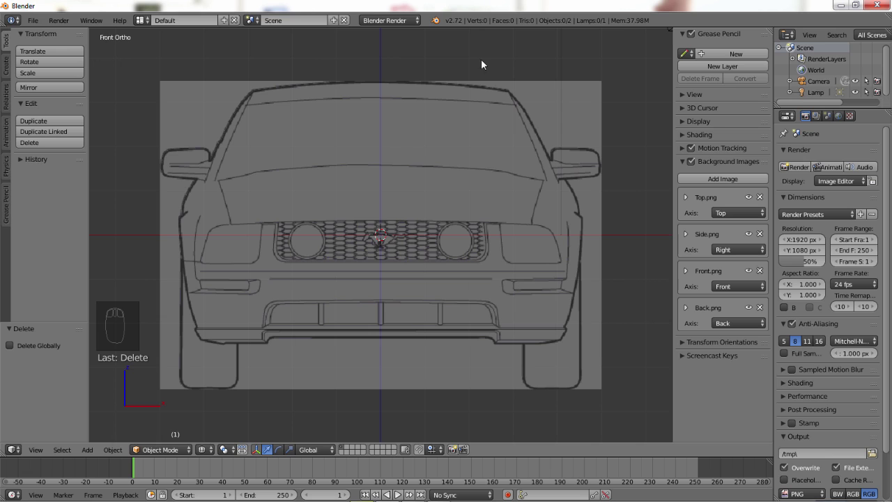
# - In right view, expand the settings of the Side.png background image
pyautogui.press('KP_3')
pyautogui.scroll(2, 453, 265)
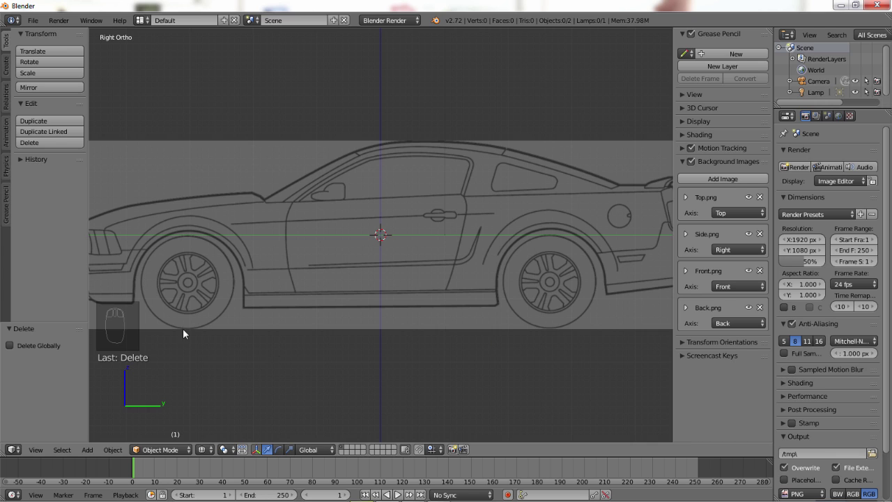
pyautogui.click(688, 235)
pyautogui.scroll(-3, 697, 375)
# - Raise the Side.png background image by increasing its Y offset stepwise to 3.8
pyautogui.click(752, 318)
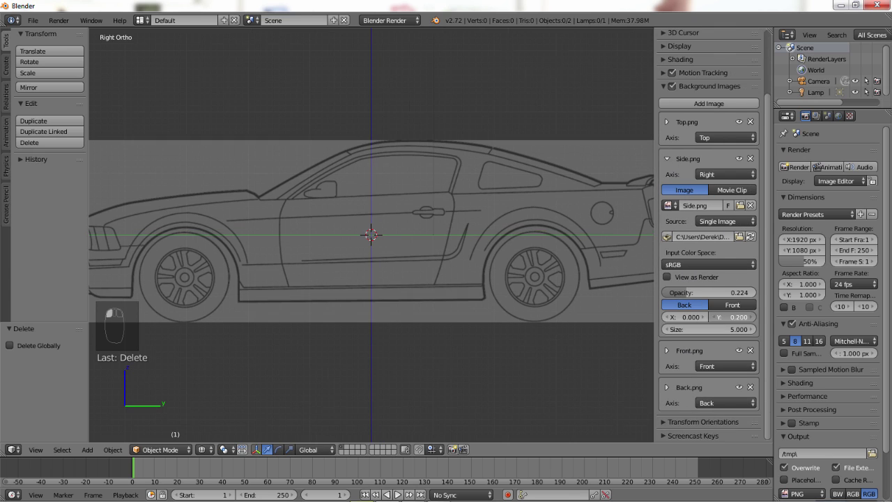
pyautogui.click(752, 318)
pyautogui.click(752, 318)
pyautogui.click(752, 318)
pyautogui.click(752, 318)
pyautogui.click(752, 318)
pyautogui.click(752, 318)
pyautogui.click(752, 318)
pyautogui.click(752, 317)
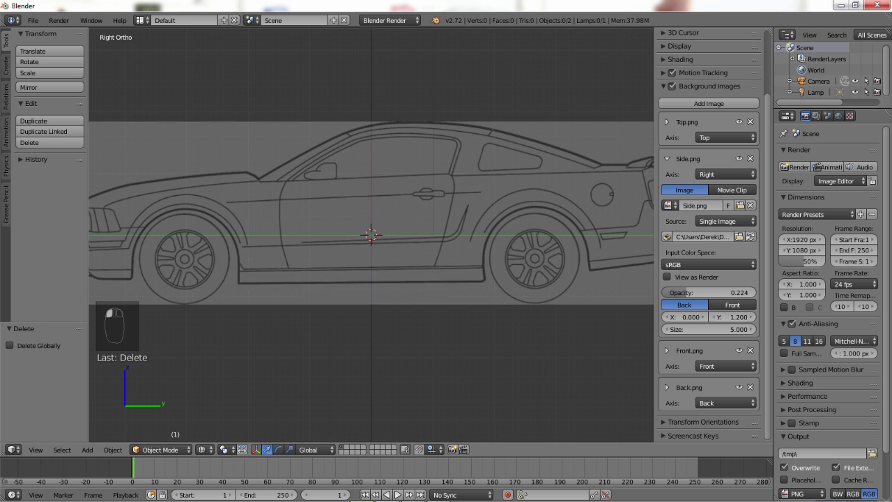
pyautogui.click(752, 318)
pyautogui.click(752, 317)
pyautogui.click(752, 318)
pyautogui.click(752, 318)
pyautogui.click(752, 318)
pyautogui.click(752, 318)
pyautogui.click(751, 318)
pyautogui.click(752, 318)
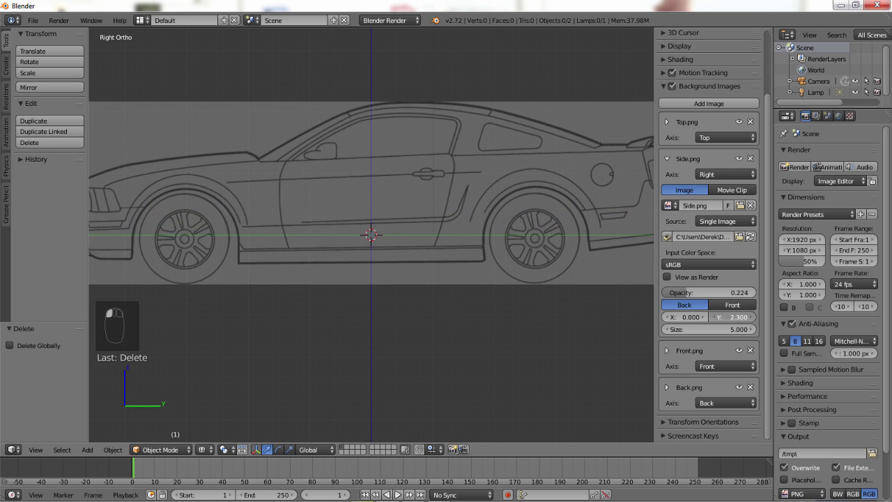
pyautogui.click(752, 318)
pyautogui.click(752, 318)
pyautogui.click(752, 318)
pyautogui.click(752, 318)
pyautogui.click(752, 317)
pyautogui.click(751, 318)
pyautogui.click(751, 318)
pyautogui.click(751, 317)
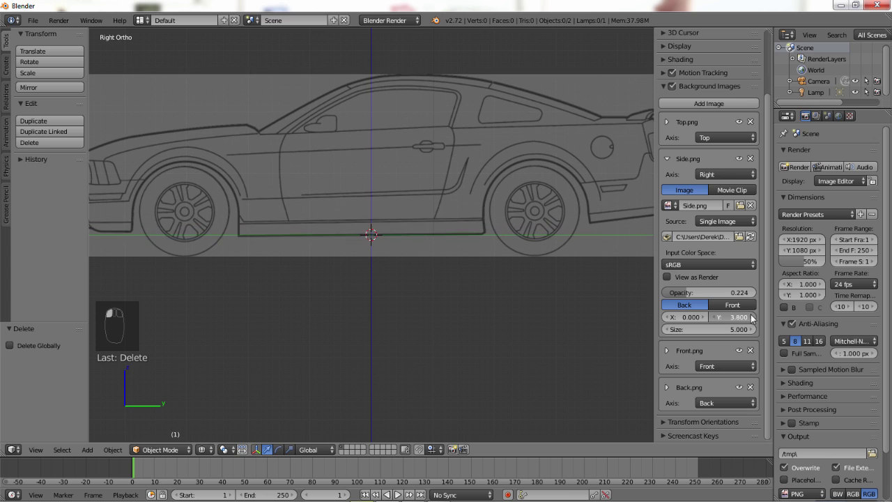
# - Set both the size and the Y offset of the Side.png background image to 1
pyautogui.press('Tab')
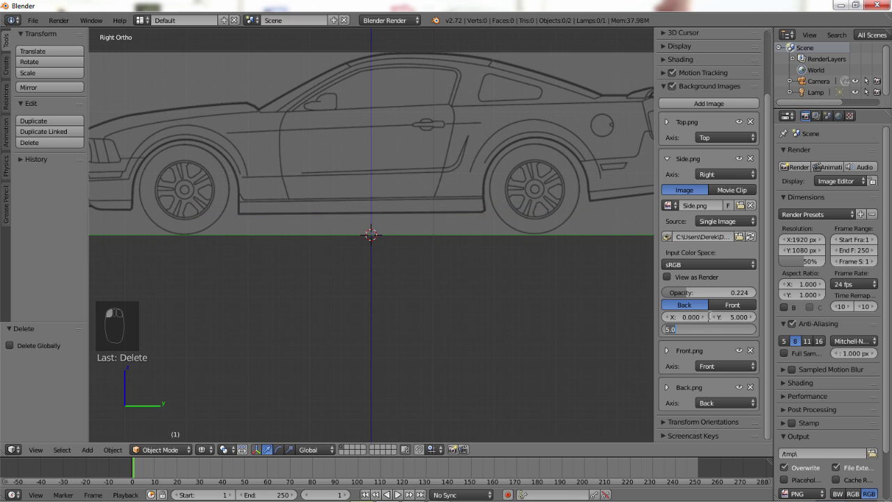
pyautogui.write('1')
pyautogui.press('Return')
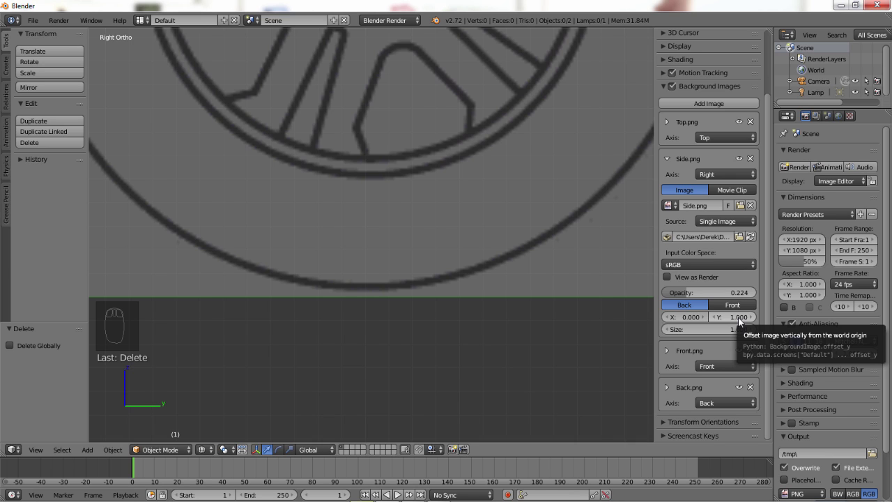
# - Fine-tune the Side.png Y offset to 0.991 to bring the tire's bottom edge onto the horizontal axis line
pyautogui.scroll(5, 369, 292)
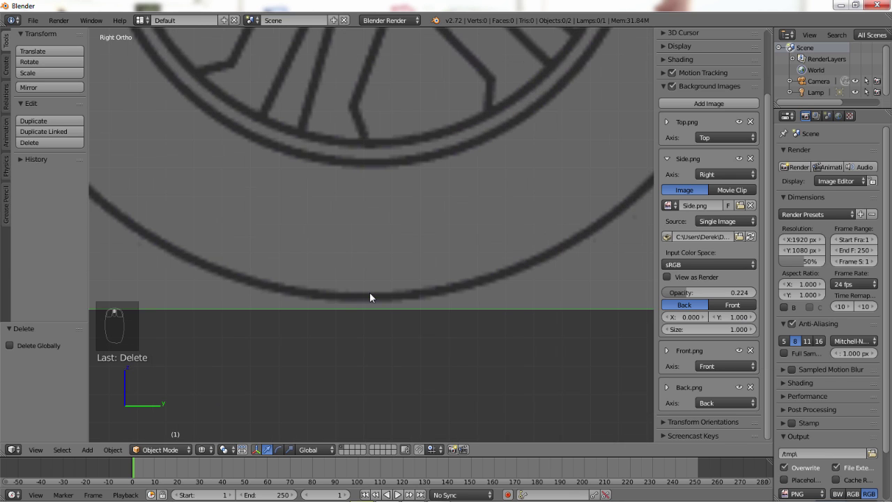
pyautogui.scroll(-1, 388, 404)
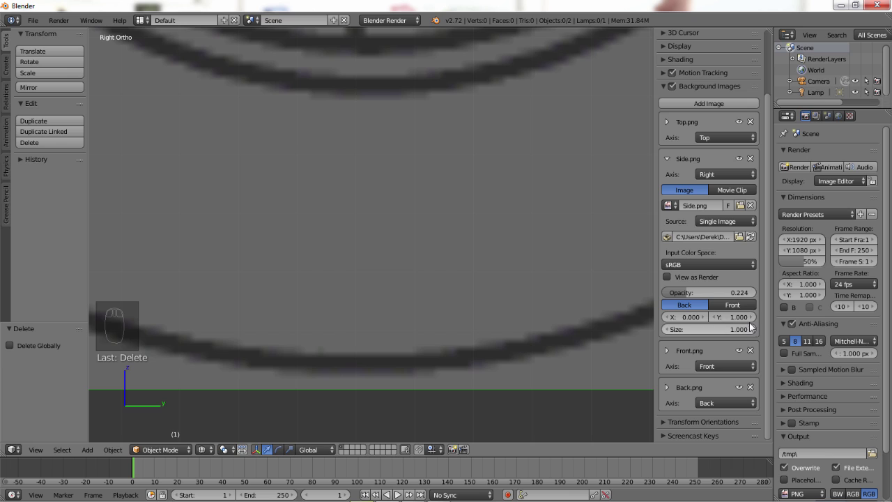
pyautogui.click(724, 317)
pyautogui.write('1.0')
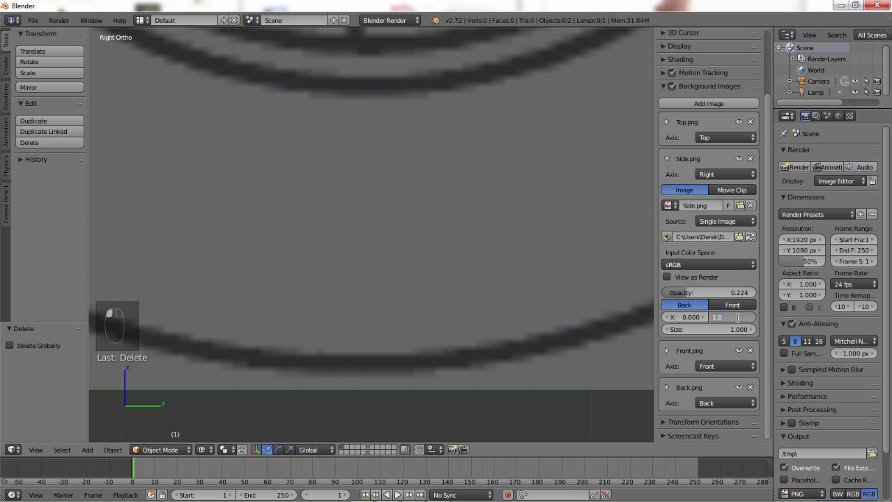
pyautogui.press('BackSpace')
pyautogui.press('BackSpace')
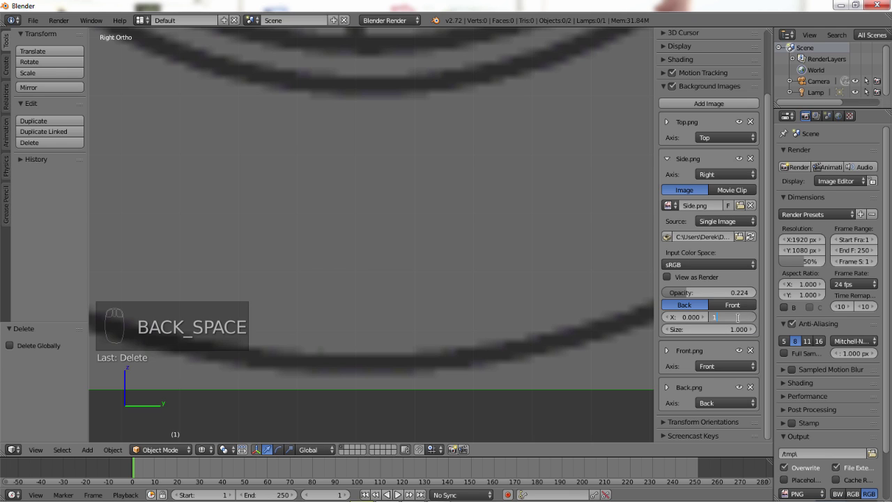
pyautogui.write('0.992')
pyautogui.press('Return')
pyautogui.click(738, 317)
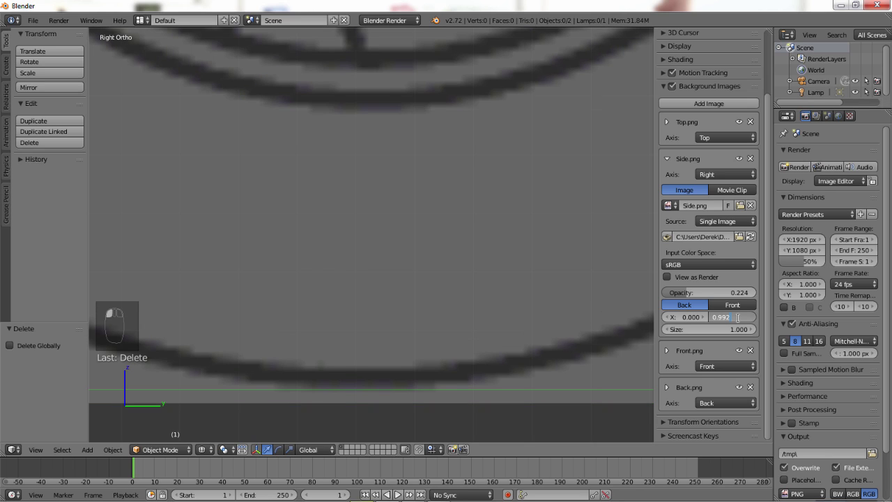
pyautogui.write('0.991')
pyautogui.press('Return')
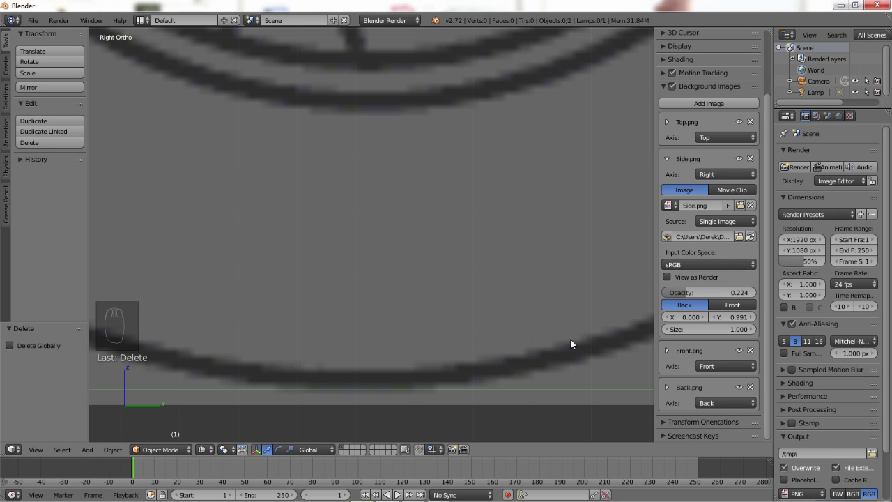
# - Collapse the Side.png settings, expand the Front.png settings and inspect the front blueprint's tire bottoms against the ground line in front view
pyautogui.scroll(-5, 513, 333)
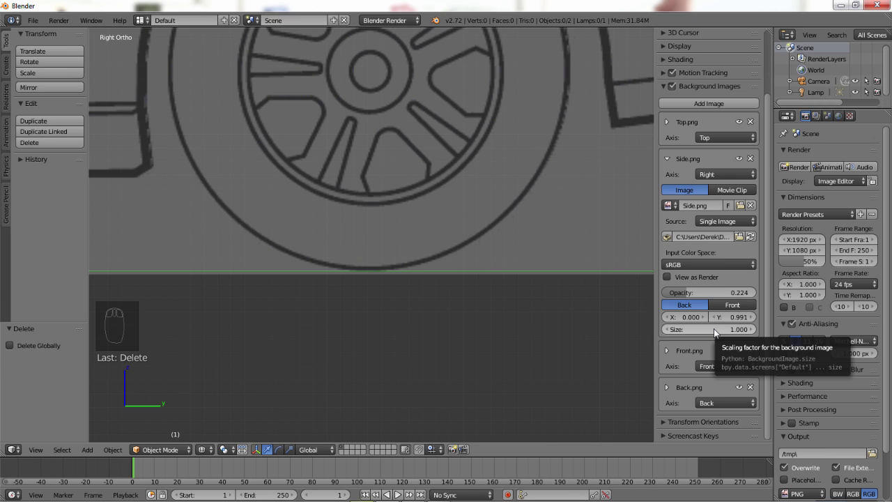
pyautogui.click(666, 160)
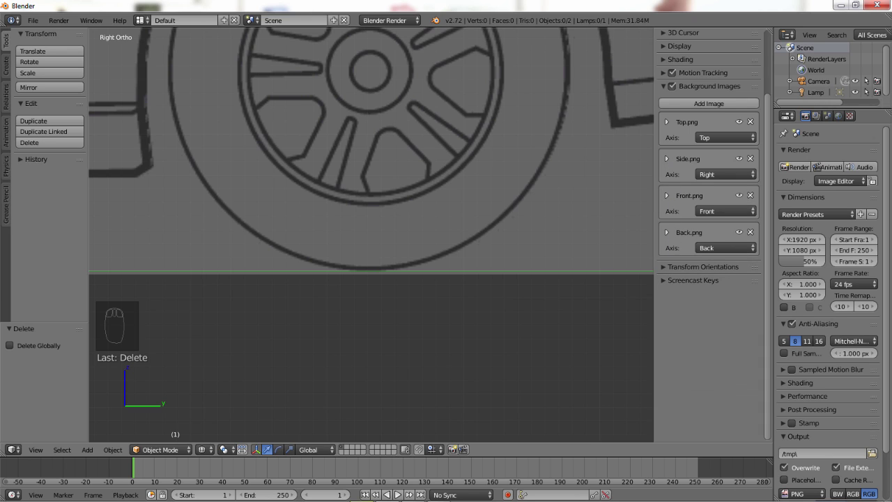
pyautogui.click(665, 196)
pyautogui.press('KP_1')
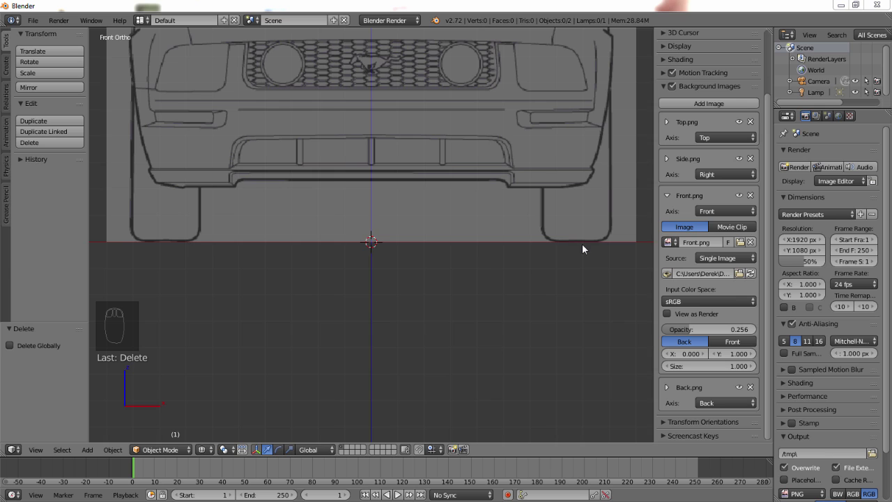
pyautogui.scroll(5, 584, 237)
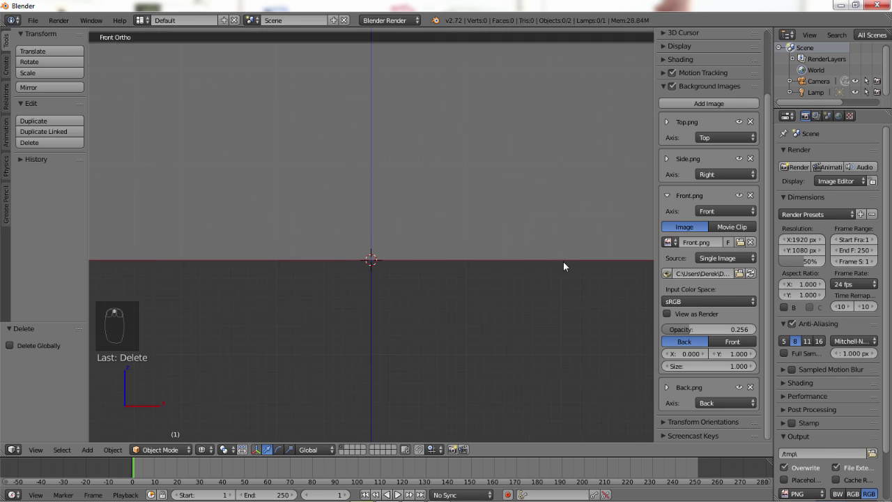
pyautogui.keyDown('shift'); pyautogui.moveTo(563, 266); pyautogui.dragTo(418, 254, button='middle'); pyautogui.keyUp('shift')
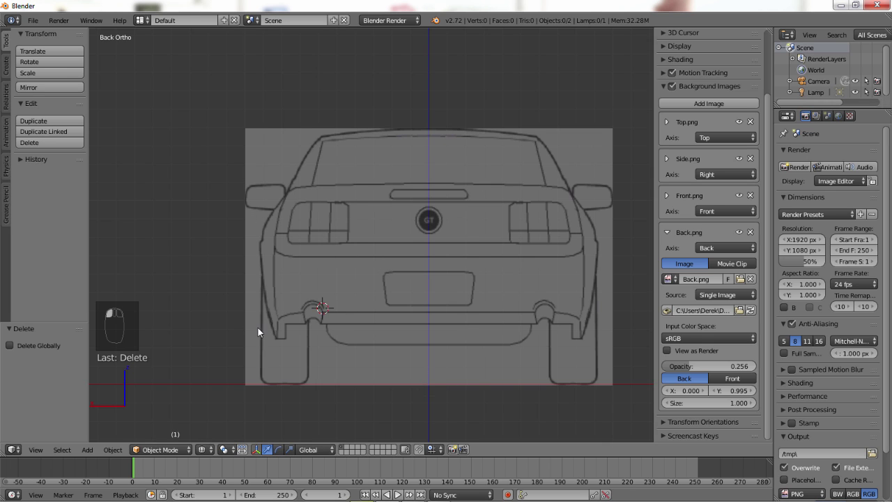
# - Place the 3D cursor at various points across the back view blueprint
pyautogui.click(145, 335)
pyautogui.click(286, 309)
pyautogui.click(361, 294)
pyautogui.click(425, 357)
pyautogui.click(483, 294)
pyautogui.click(304, 274)
pyautogui.click(235, 288)
pyautogui.click(256, 291)
pyautogui.click(334, 317)
pyautogui.click(348, 391)
pyautogui.click(223, 268)
pyautogui.click(342, 301)
pyautogui.click(388, 376)
pyautogui.click(204, 255)
pyautogui.click(389, 311)
pyautogui.click(398, 375)
pyautogui.click(346, 311)
pyautogui.click(412, 354)
pyautogui.click(374, 314)
pyautogui.click(426, 360)
pyautogui.click(400, 322)
pyautogui.click(364, 286)
pyautogui.click(236, 254)
# - Place the 3D cursor on the upper outer corner of the side mirror in the back view
pyautogui.scroll(5, 249, 196)
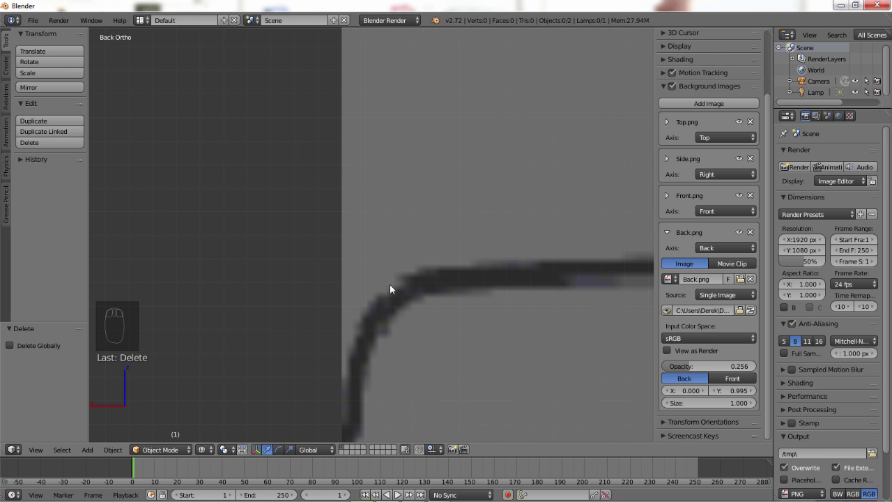
pyautogui.click(389, 285)
pyautogui.scroll(-6, 451, 326)
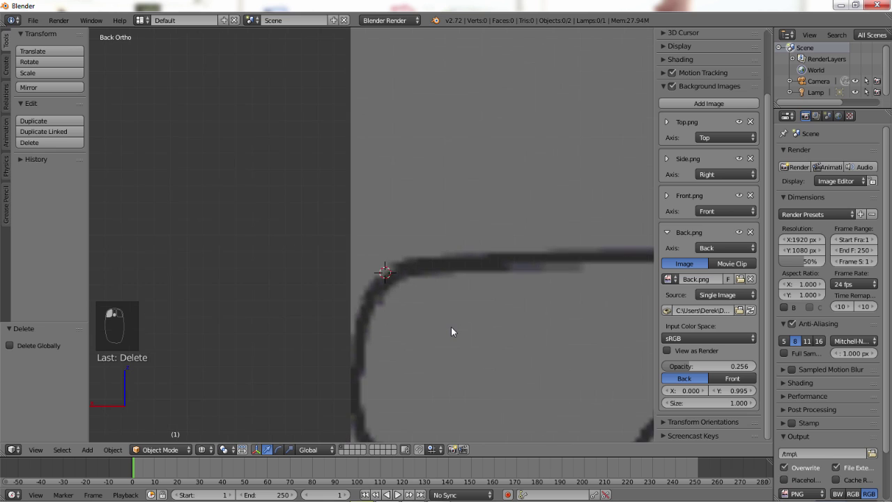
pyautogui.scroll(-3, 483, 325)
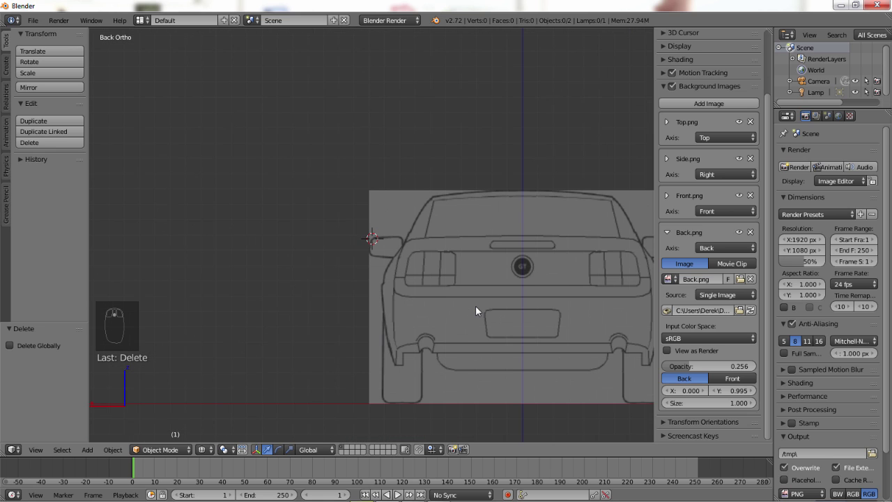
# - In front view, compare the 3D cursor's position with the upper outer corner of the side mirror
pyautogui.press('KP_1')
pyautogui.scroll(10, 382, 207)
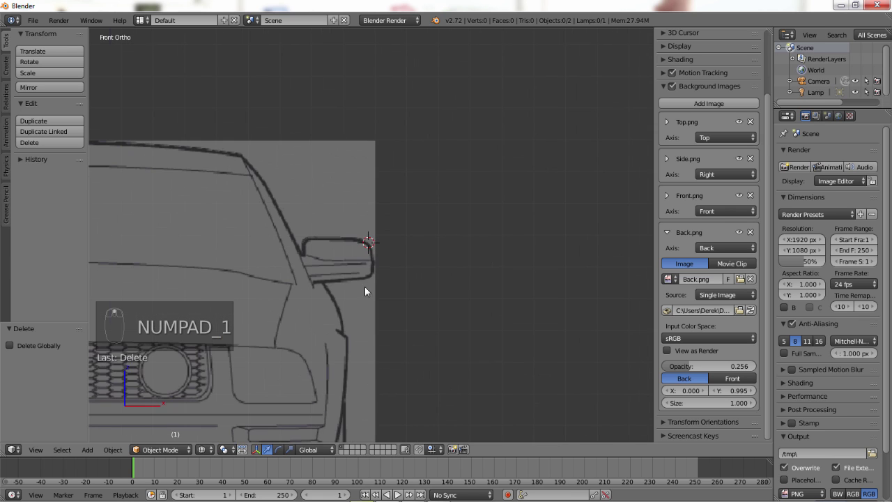
pyautogui.scroll(4, 344, 324)
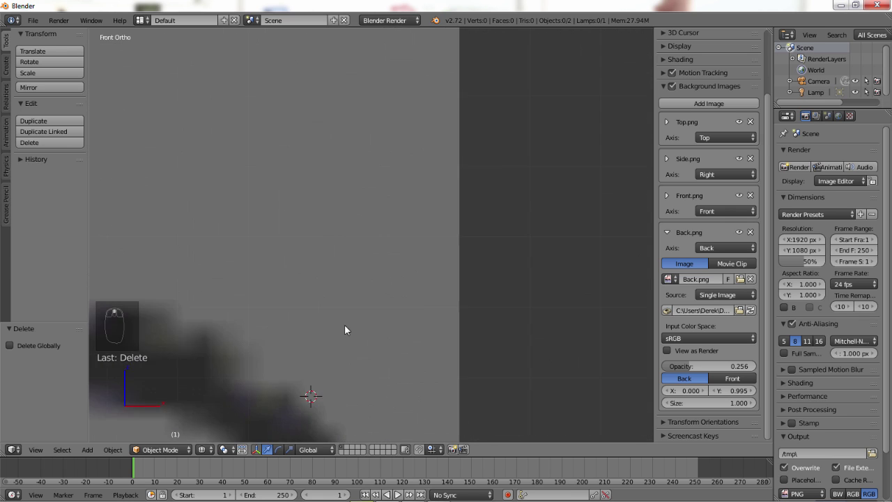
pyautogui.keyDown('shift'); pyautogui.moveTo(335, 355); pyautogui.dragTo(467, 157, button='middle'); pyautogui.keyUp('shift')
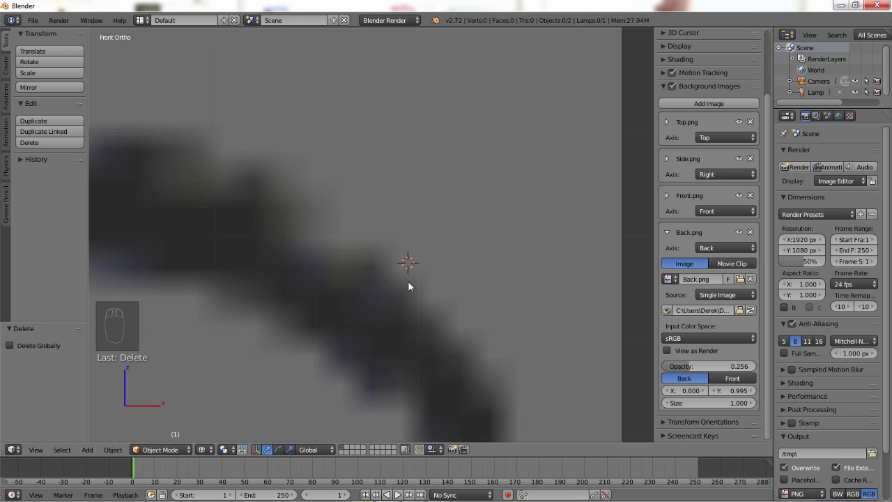
pyautogui.scroll(-5, 366, 265)
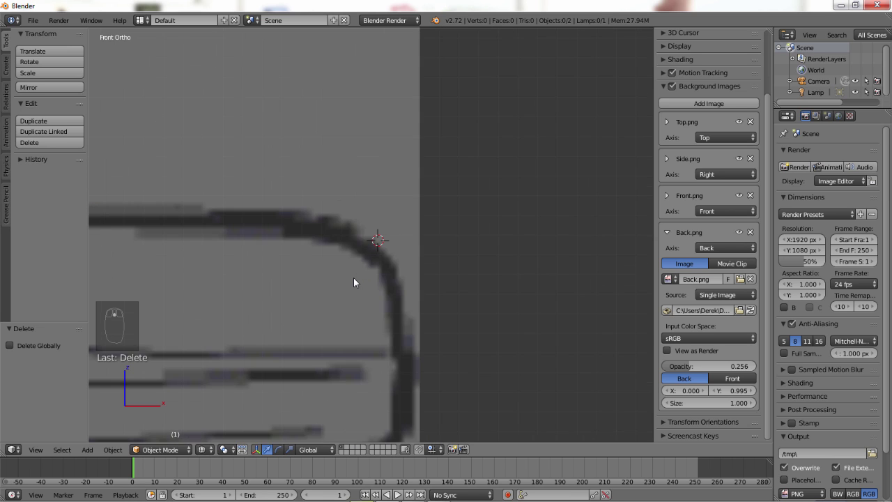
pyautogui.scroll(-8, 353, 278)
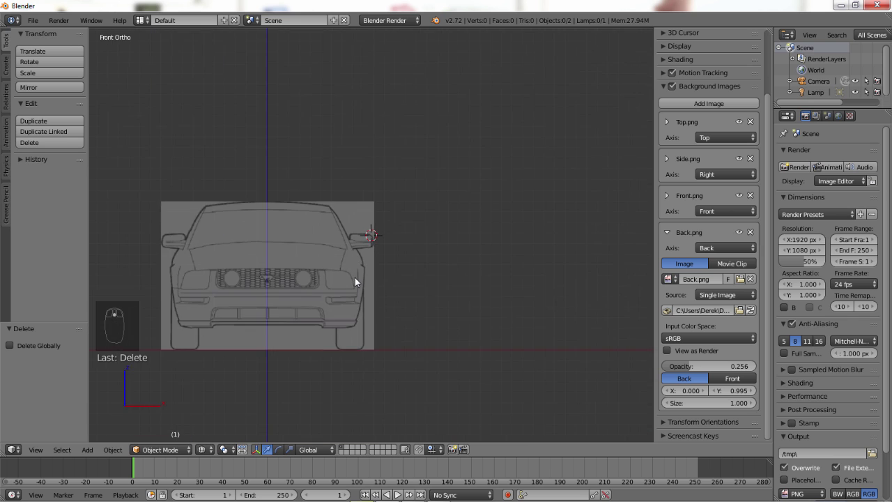
pyautogui.scroll(9, 355, 277)
pyautogui.press('shift')
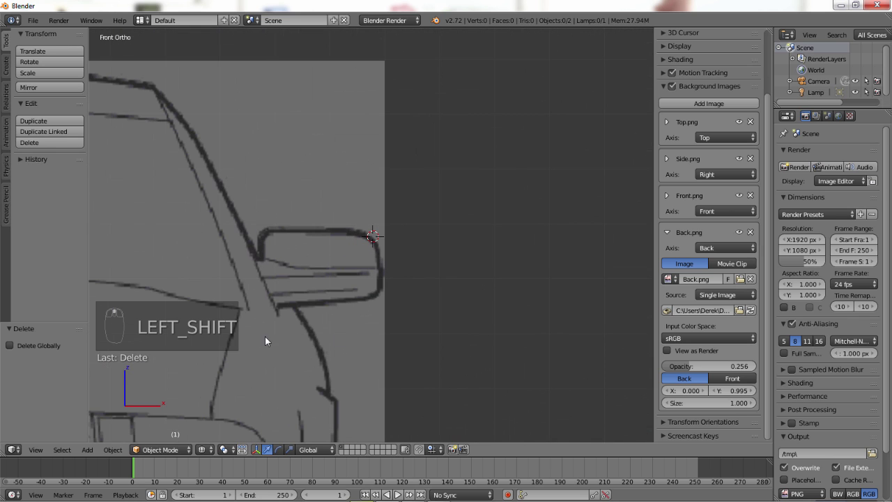
pyautogui.scroll(-10, 466, 266)
pyautogui.press('shift')
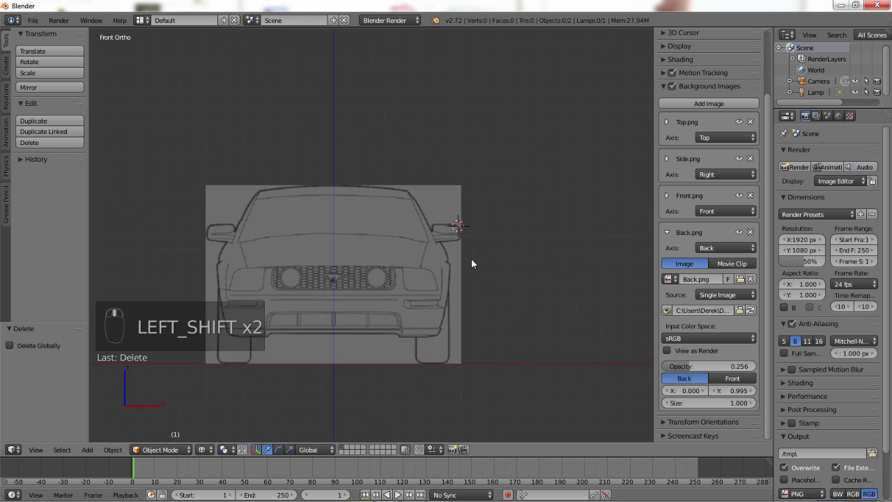
pyautogui.keyDown('shift'); pyautogui.moveTo(471, 259); pyautogui.dragTo(474, 262, button='middle'); pyautogui.keyUp('shift')
pyautogui.scroll(2, 474, 262)
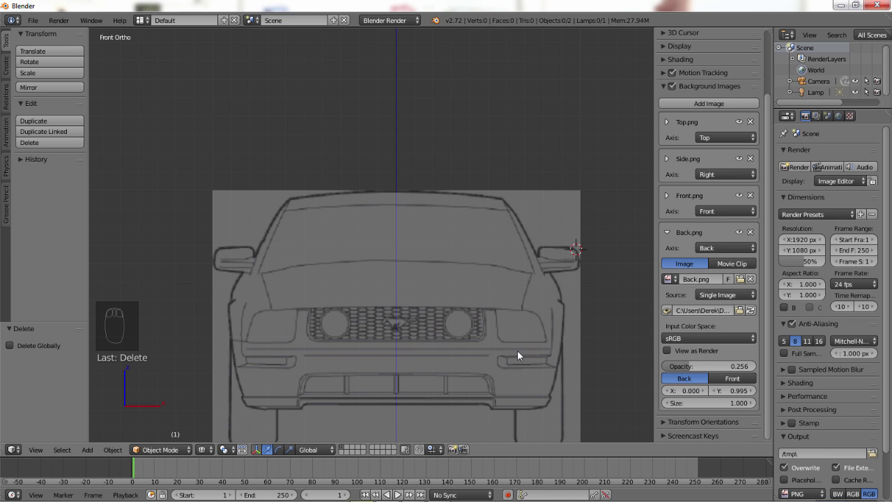
pyautogui.keyDown('shift'); pyautogui.moveTo(517, 350); pyautogui.dragTo(532, 296, button='middle'); pyautogui.keyUp('shift')
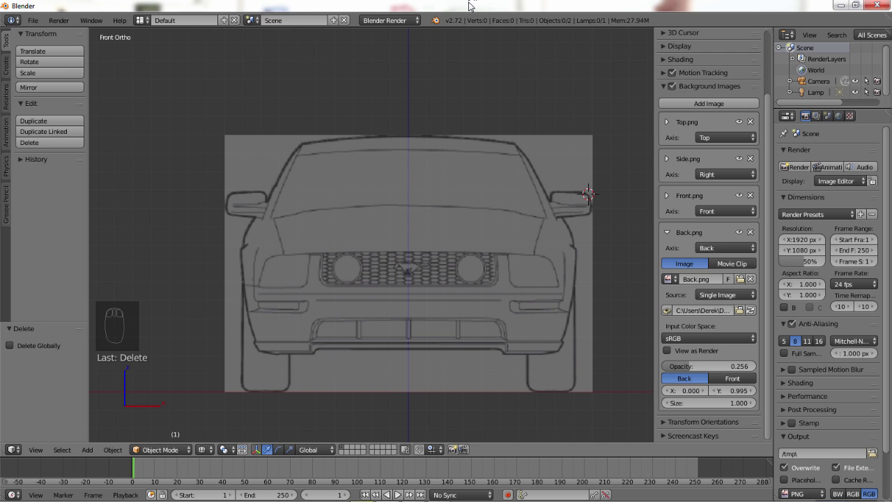
# - Check the 3D cursor against the side mirror in top view, and locate the mirror on the side blueprint
pyautogui.press('KP_7')
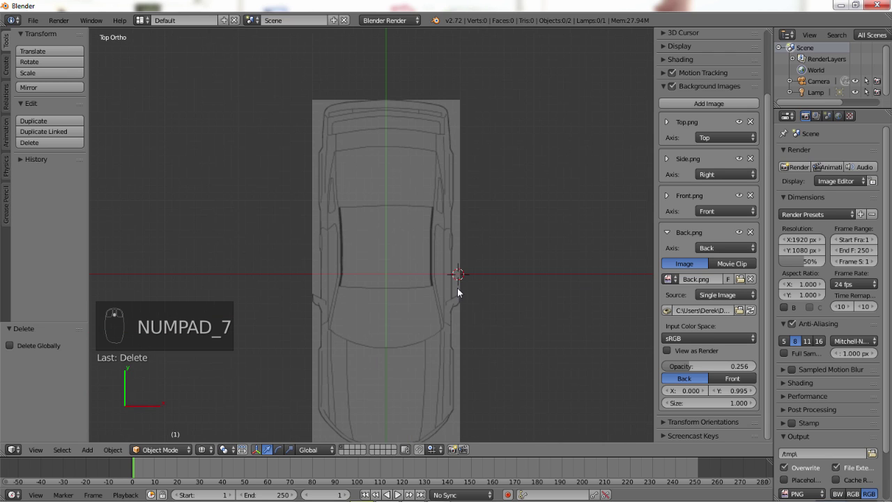
pyautogui.keyDown('shift'); pyautogui.moveTo(421, 338); pyautogui.dragTo(422, 256, button='middle'); pyautogui.keyUp('shift')
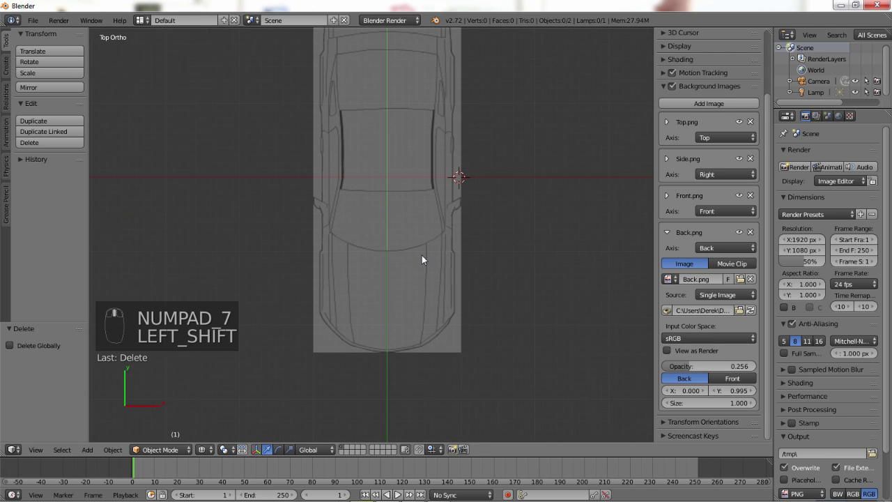
pyautogui.press('KP_1')
pyautogui.press('KP_3')
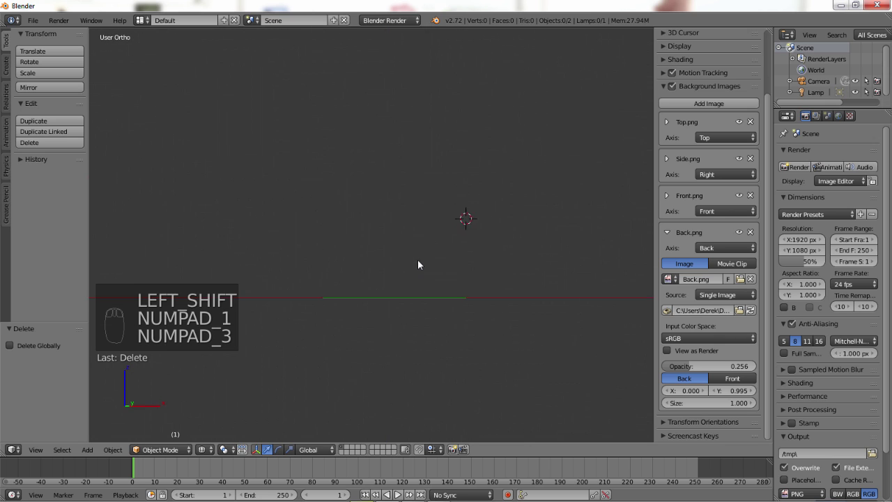
pyautogui.scroll(7, 417, 259)
pyautogui.scroll(2, 492, 310)
pyautogui.keyDown('shift'); pyautogui.moveTo(526, 371); pyautogui.dragTo(319, 203, button='middle'); pyautogui.keyUp('shift')
pyautogui.scroll(2, 416, 186)
pyautogui.scroll(2, 432, 174)
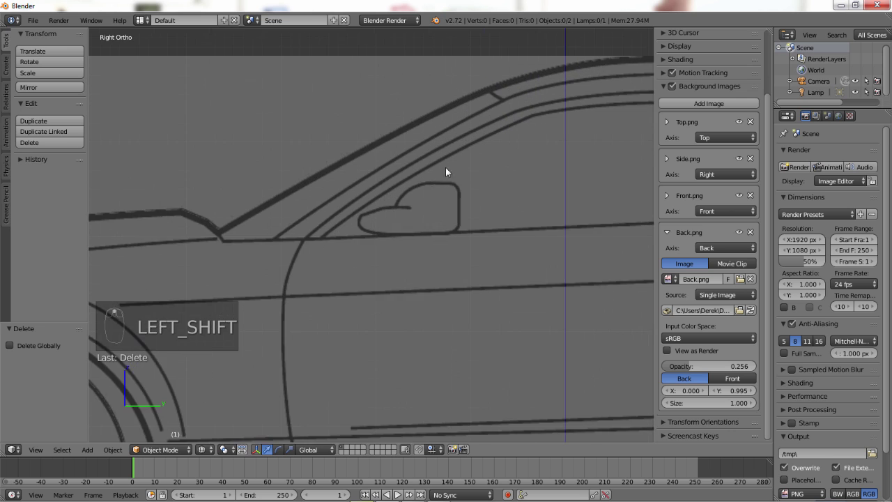
# - Examine the side mirror and roofline in the side view relative to the 3D cursor
pyautogui.keyDown('shift'); pyautogui.moveTo(445, 166); pyautogui.dragTo(391, 300, button='middle'); pyautogui.keyUp('shift')
pyautogui.scroll(2, 393, 317)
pyautogui.press('shift')
pyautogui.press('shift')
pyautogui.press('shift')
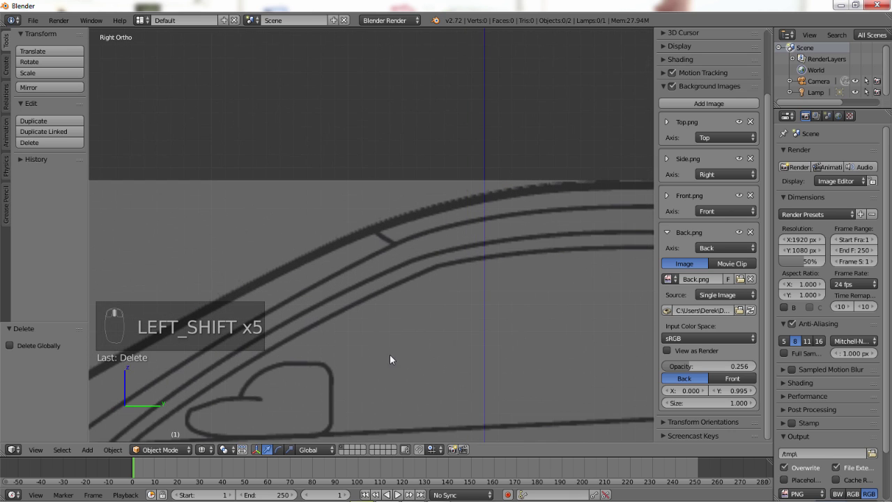
pyautogui.scroll(-7, 391, 349)
pyautogui.scroll(-2, 387, 357)
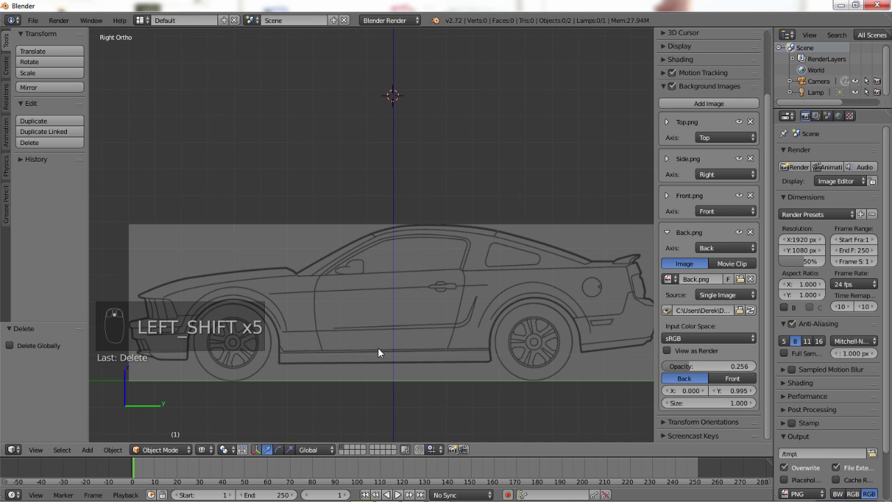
pyautogui.scroll(8, 342, 273)
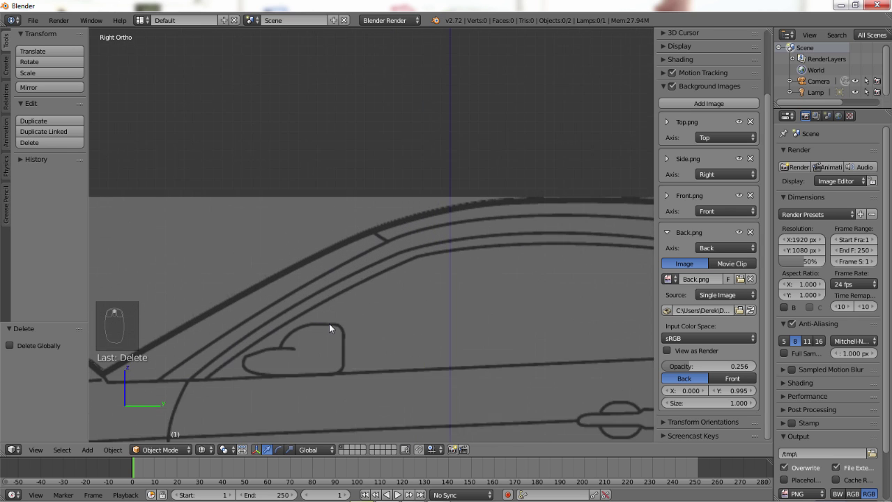
# - Place the 3D cursor on the upper edge of the side mirror in the side view
pyautogui.press('shift')
pyautogui.keyDown('shift'); pyautogui.moveTo(323, 325); pyautogui.dragTo(377, 220, button='middle'); pyautogui.keyUp('shift')
pyautogui.scroll(4, 467, 227)
pyautogui.press('shift')
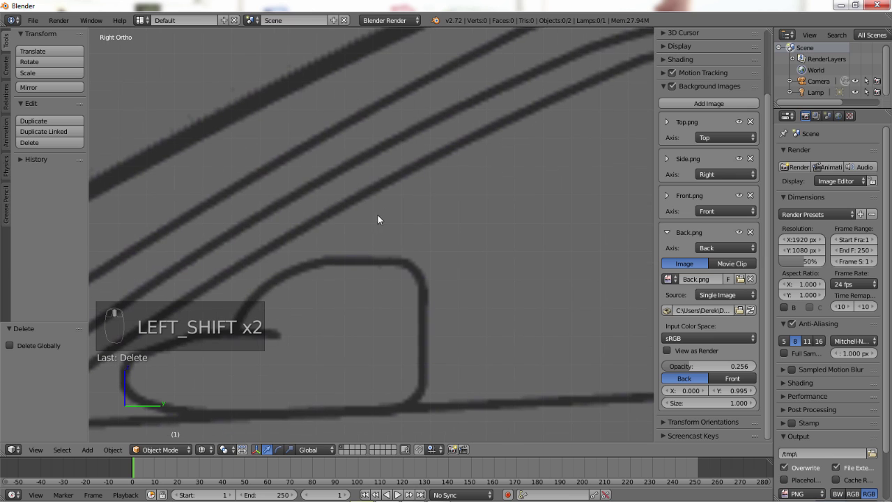
pyautogui.click(360, 257)
pyautogui.click(361, 255)
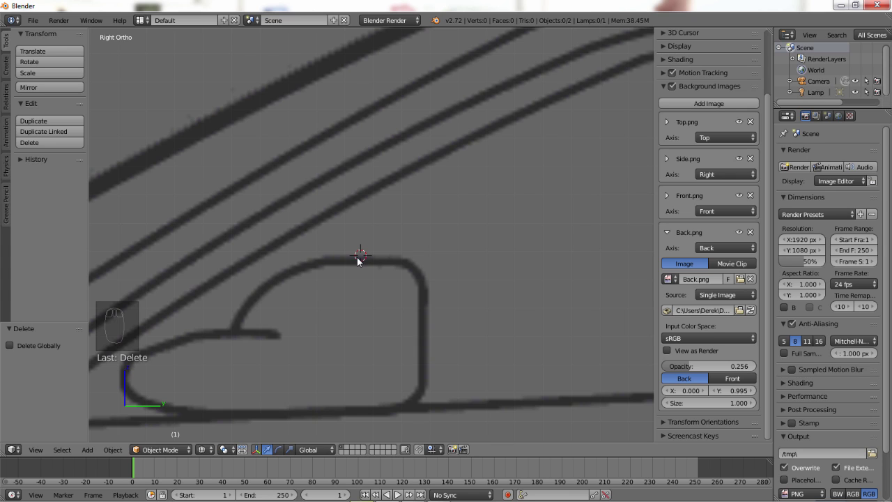
pyautogui.click(346, 262)
pyautogui.click(316, 258)
# - In front view, compare the 3D cursor's height with the top of the side mirror
pyautogui.press('KP_1')
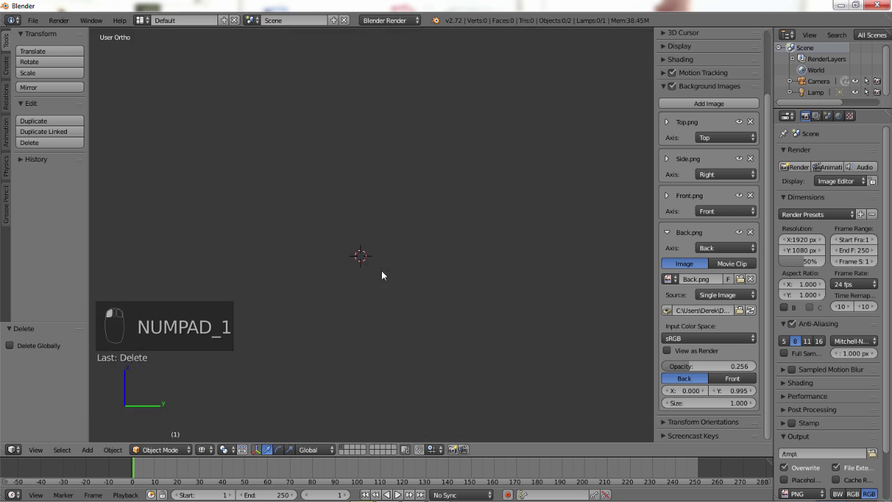
pyautogui.scroll(-2, 382, 270)
pyautogui.scroll(-5, 423, 253)
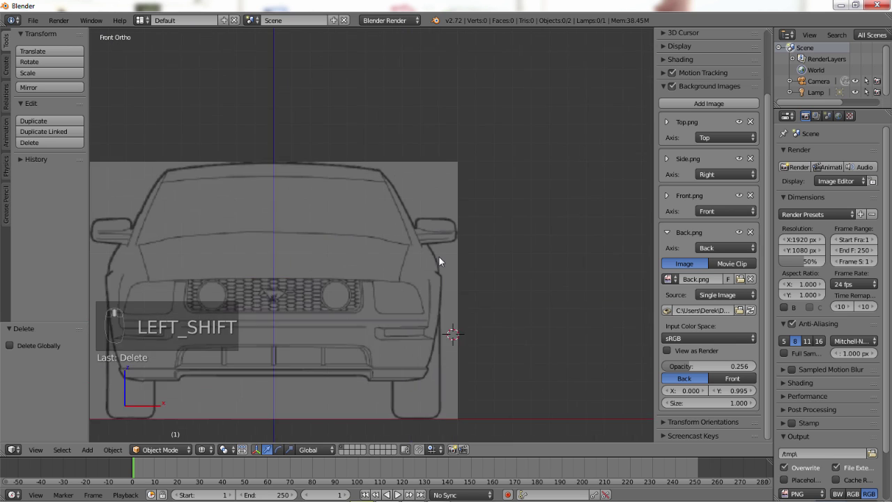
pyautogui.scroll(3, 488, 292)
pyautogui.keyDown('shift'); pyautogui.moveTo(525, 327); pyautogui.dragTo(444, 287, button='middle'); pyautogui.keyUp('shift')
pyautogui.scroll(1, 444, 286)
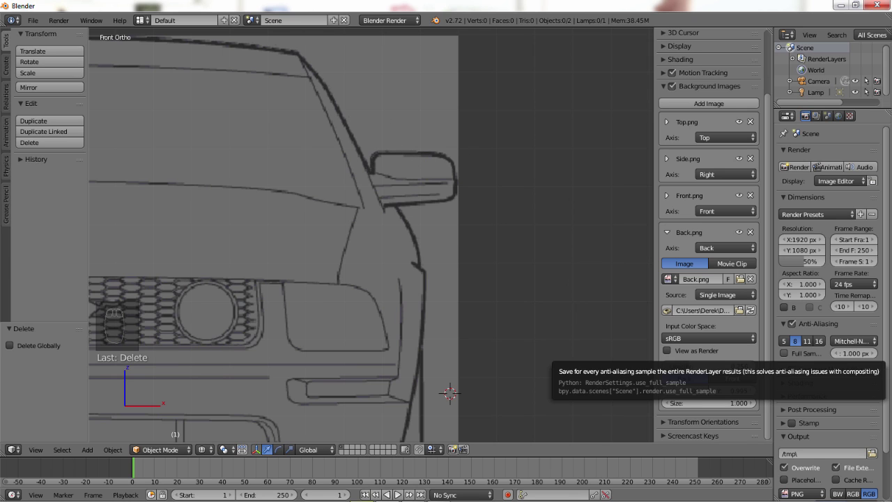
# - Place the 3D cursor inside the side mirror outline, near its outer edge, in the top view
pyautogui.press('KP_3')
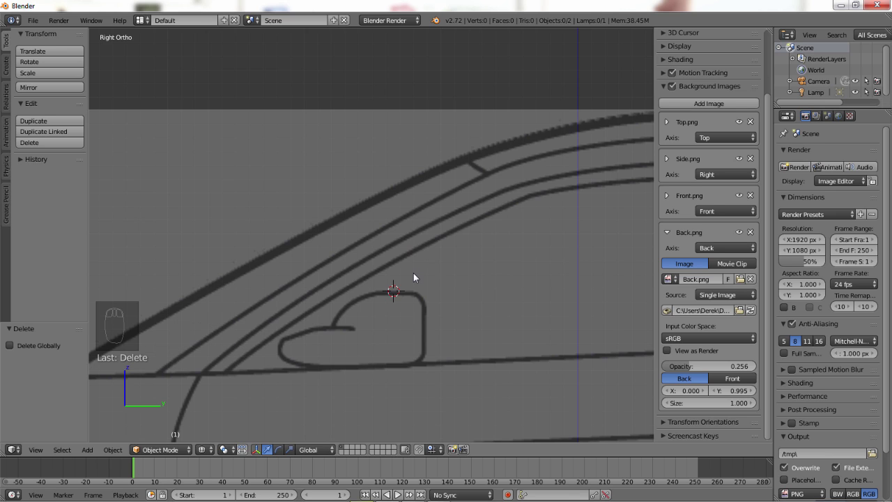
pyautogui.press('KP_7')
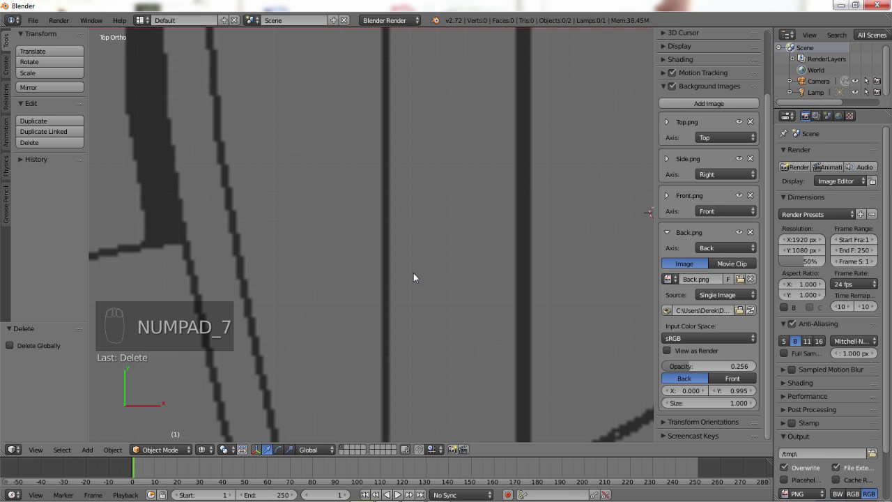
pyautogui.scroll(-3, 466, 275)
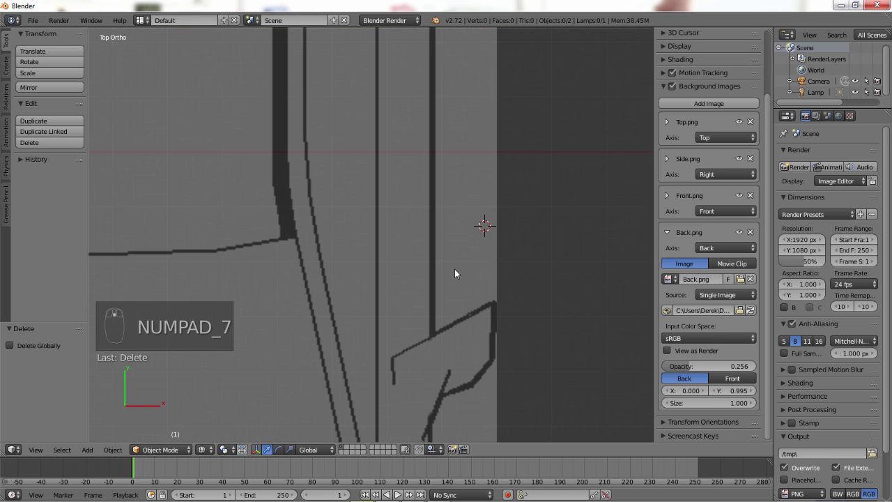
pyautogui.keyDown('shift'); pyautogui.moveTo(451, 271); pyautogui.dragTo(463, 201, button='middle'); pyautogui.keyUp('shift')
pyautogui.scroll(1, 473, 247)
pyautogui.scroll(3, 474, 249)
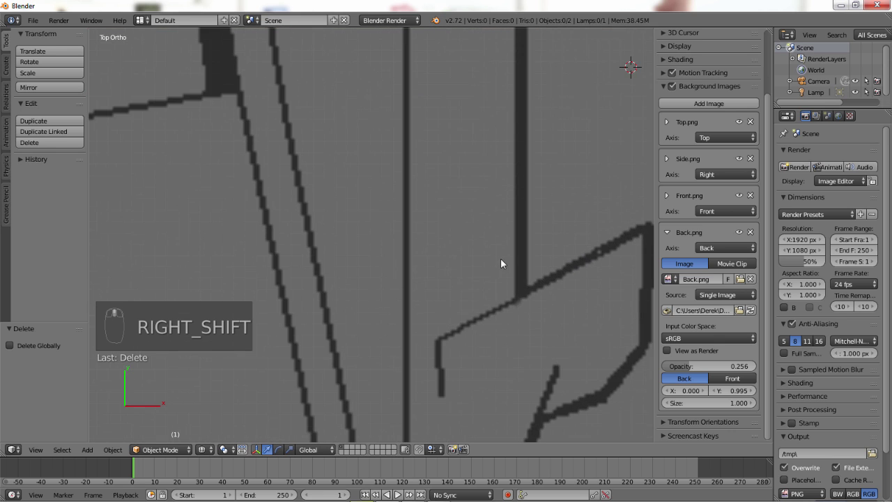
pyautogui.keyDown('shift'); pyautogui.moveTo(467, 275); pyautogui.dragTo(321, 251, button='middle'); pyautogui.keyUp('shift')
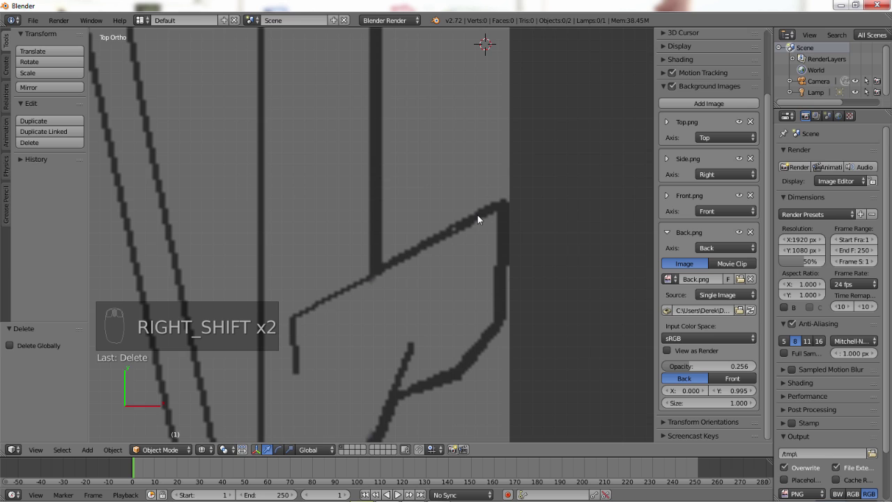
pyautogui.click(488, 269)
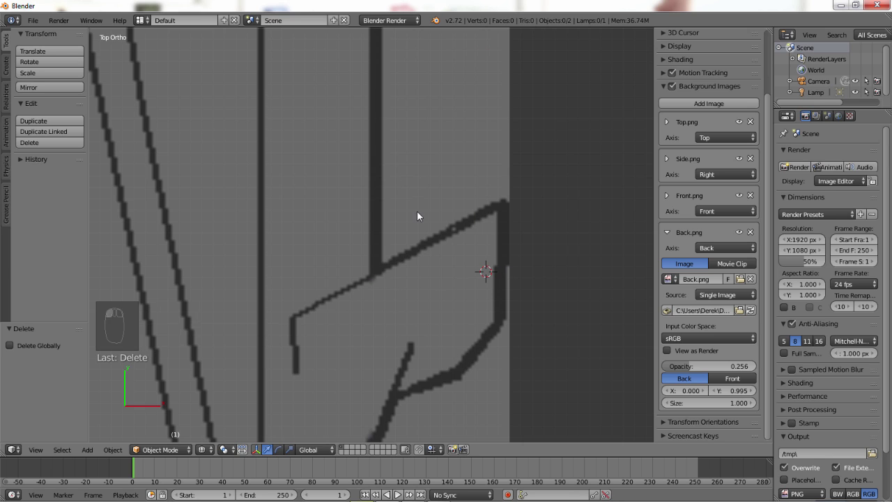
# - Compare the 3D cursor's position with the side mirror in the side and front views
pyautogui.press('KP_3')
pyautogui.scroll(-1, 418, 325)
pyautogui.scroll(3, 488, 299)
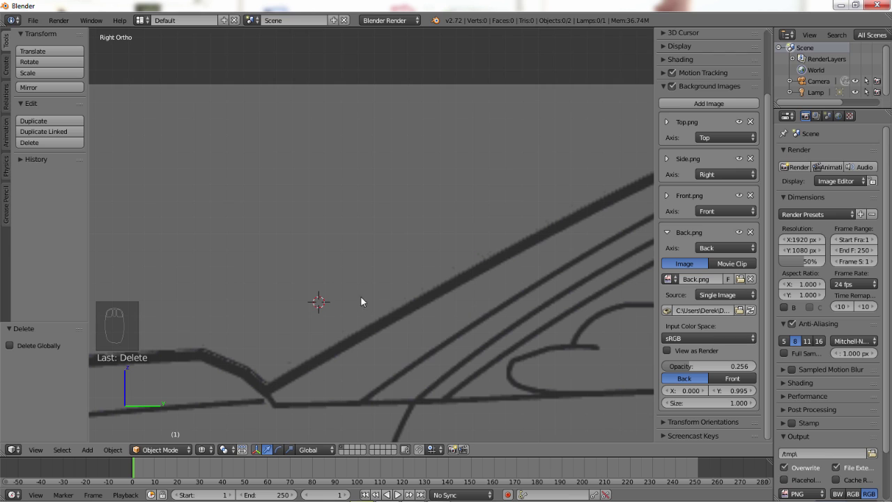
pyautogui.scroll(-2, 319, 307)
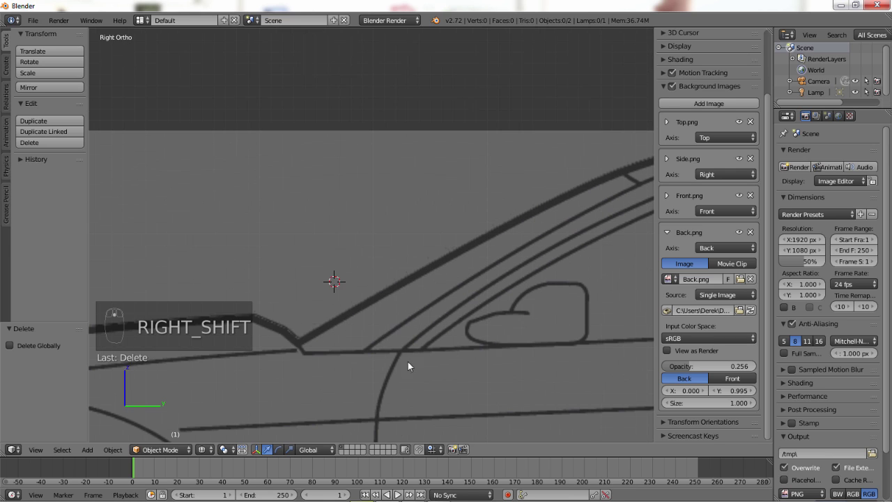
pyautogui.keyDown('shift'); pyautogui.moveTo(409, 362); pyautogui.dragTo(307, 360, button='middle'); pyautogui.keyUp('shift')
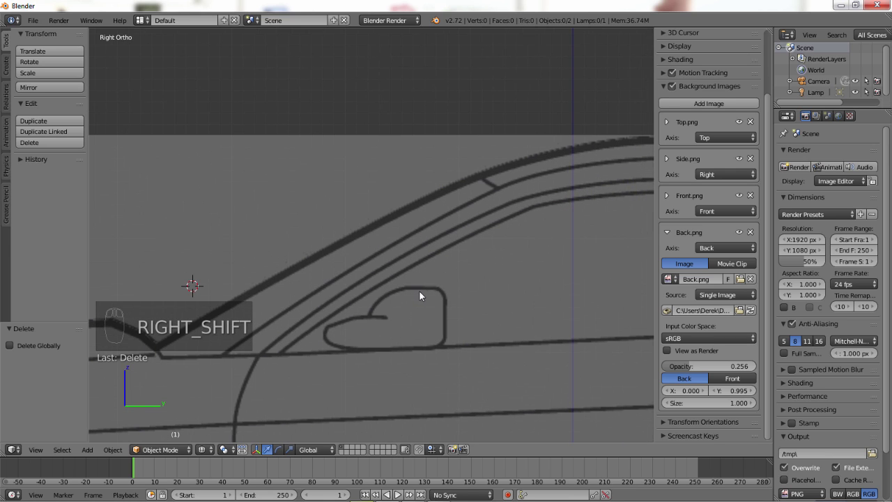
pyautogui.press('KP_1')
pyautogui.scroll(-7, 416, 301)
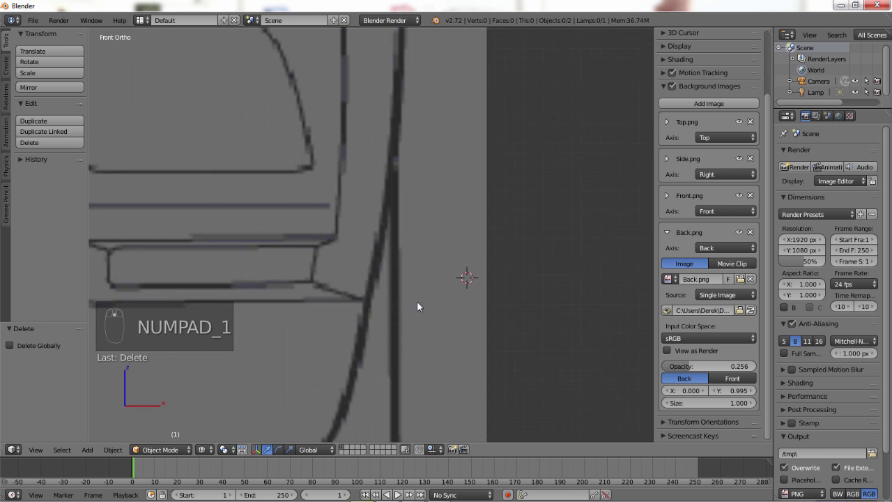
pyautogui.keyDown('shift'); pyautogui.moveTo(418, 246); pyautogui.dragTo(407, 364, button='middle'); pyautogui.keyUp('shift')
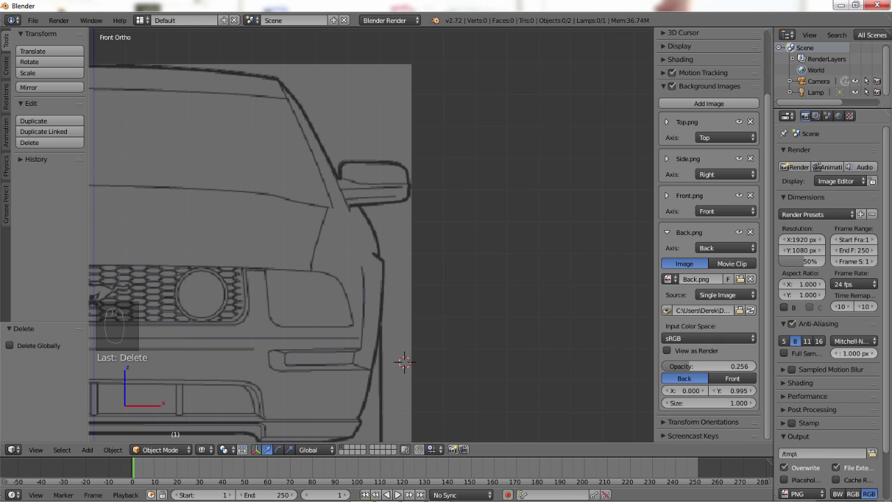
# - In top view, examine the hood's centre line at the car's nose against the green Y axis
pyautogui.press('KP_7')
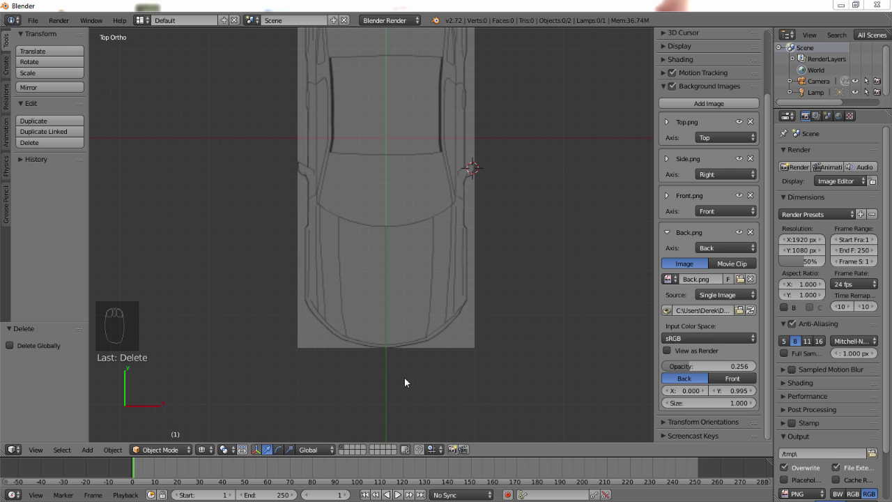
pyautogui.scroll(5, 390, 355)
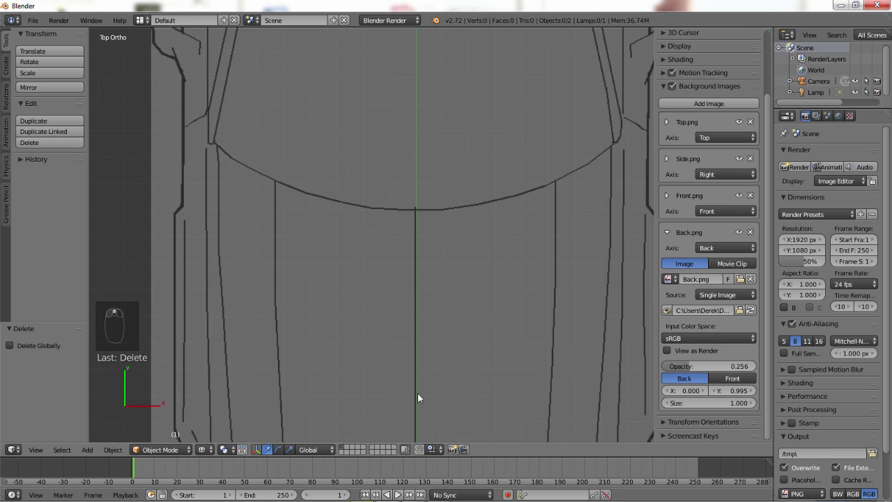
pyautogui.keyDown('shift'); pyautogui.moveTo(463, 289); pyautogui.dragTo(451, 100, button='middle'); pyautogui.keyUp('shift')
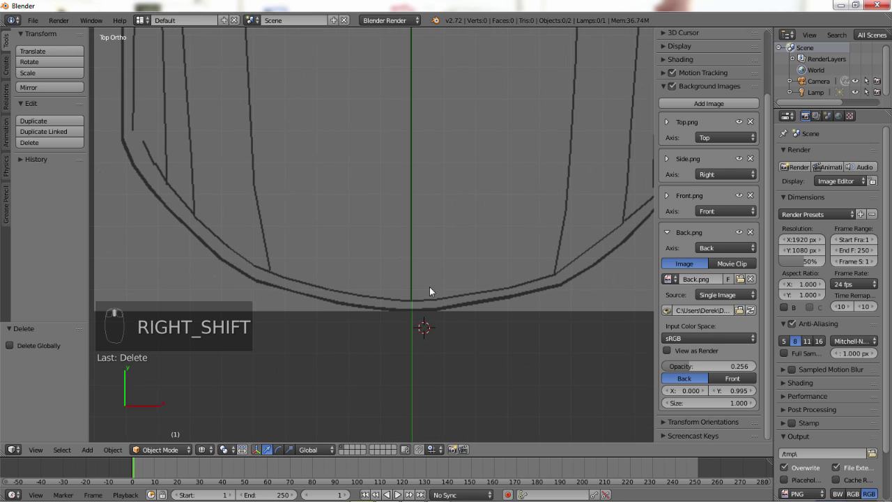
pyautogui.scroll(6, 432, 291)
pyautogui.keyDown('shift'); pyautogui.moveTo(507, 369); pyautogui.dragTo(391, 169, button='middle'); pyautogui.keyUp('shift')
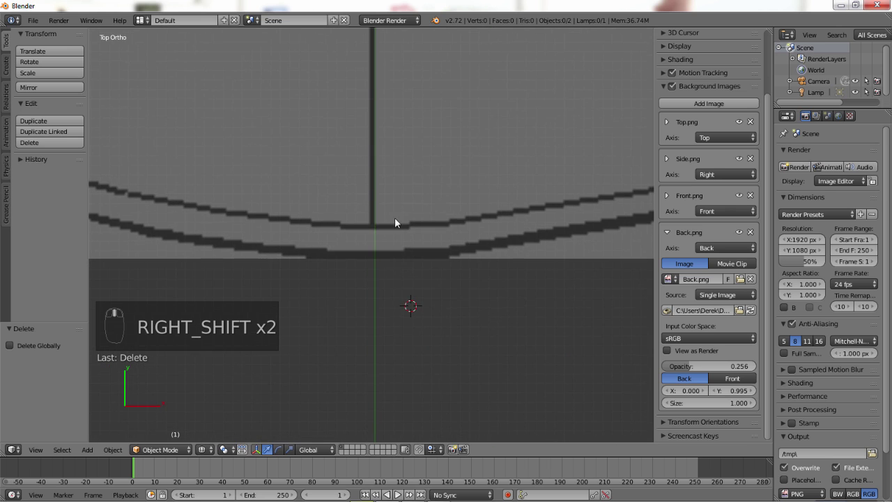
pyautogui.scroll(8, 384, 283)
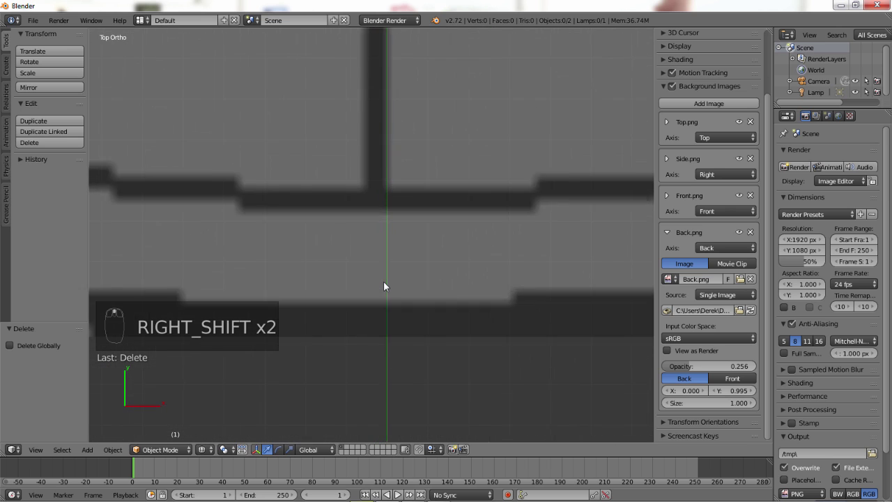
pyautogui.scroll(3, 383, 283)
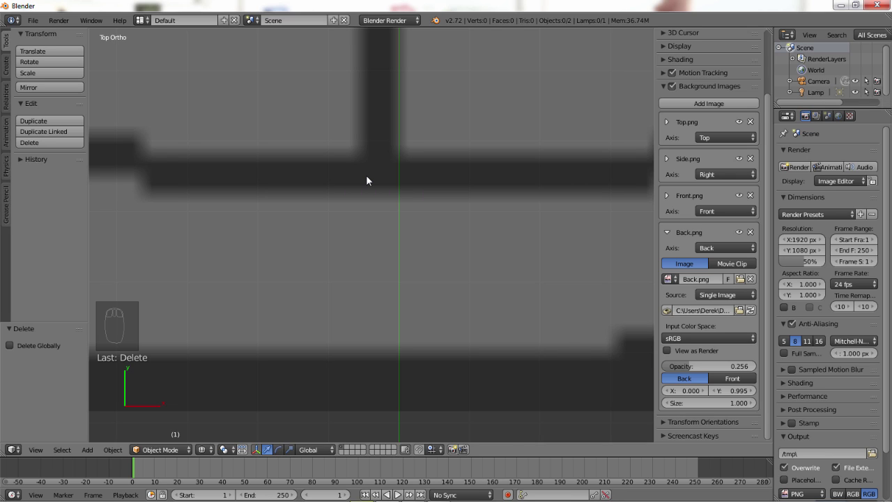
pyautogui.scroll(-1, 367, 180)
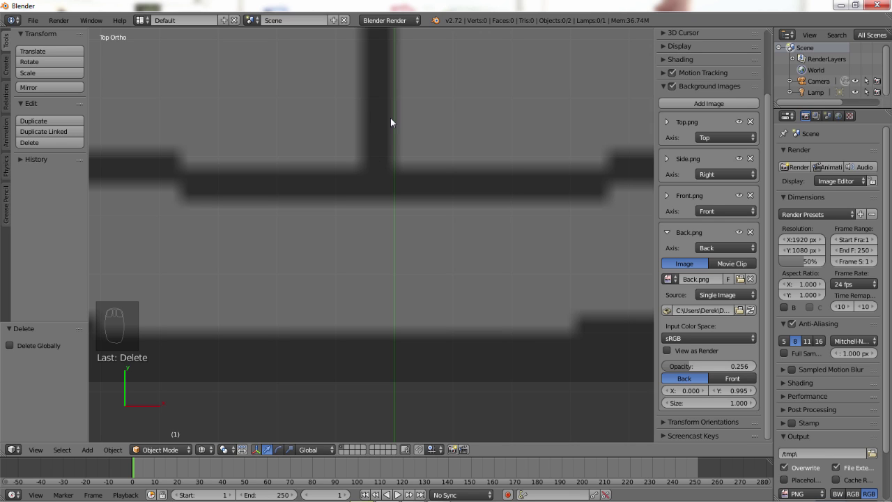
# - Collapse the Back.png settings, expand the Top.png settings and set the top blueprint's X offset to 0.005
pyautogui.click(700, 388)
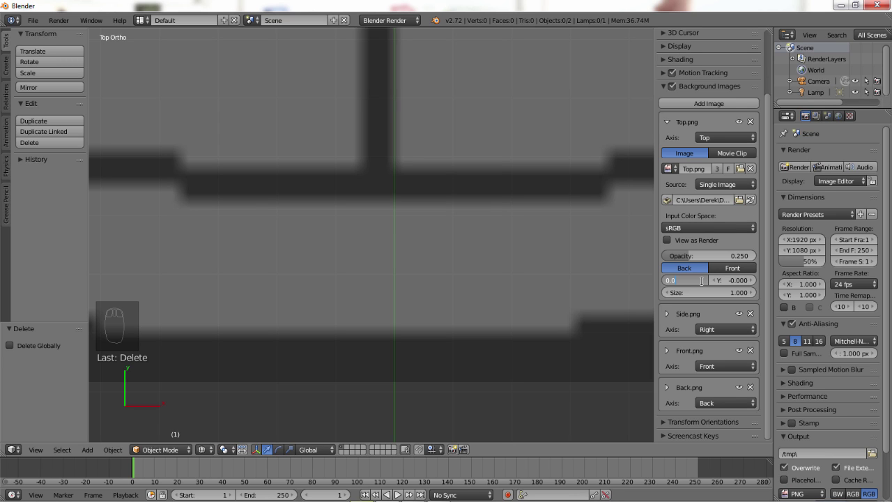
pyautogui.write('5')
pyautogui.press('Return')
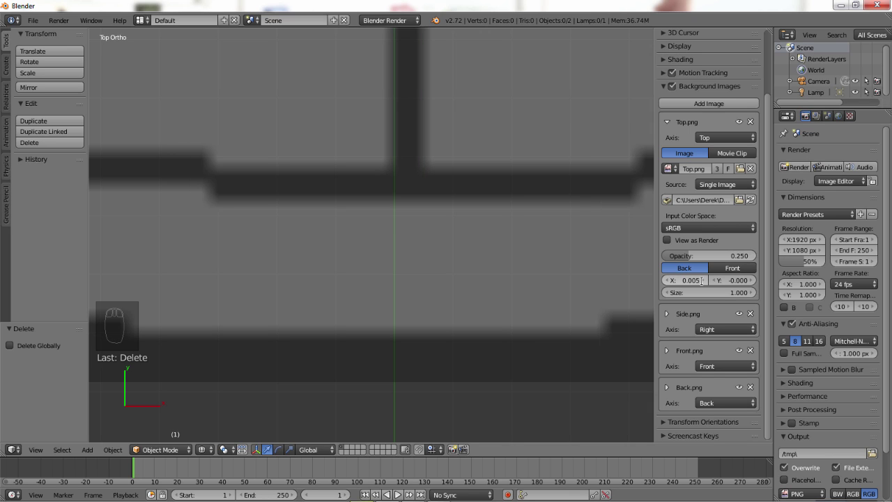
# - Set the top blueprint's X offset to 0.0025
pyautogui.click(698, 281)
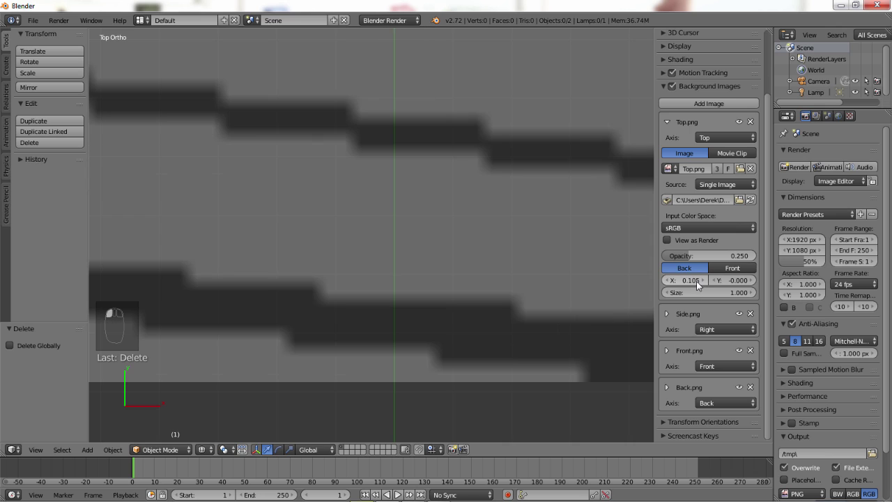
pyautogui.click(664, 280)
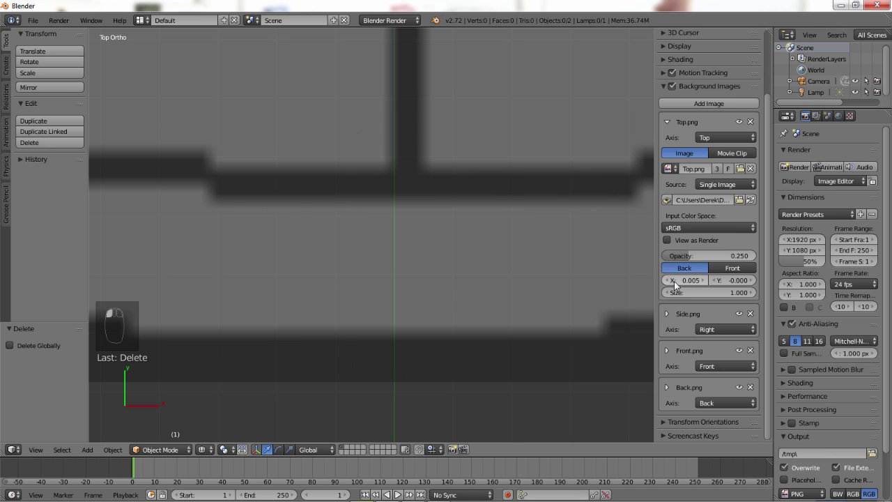
pyautogui.click(693, 280)
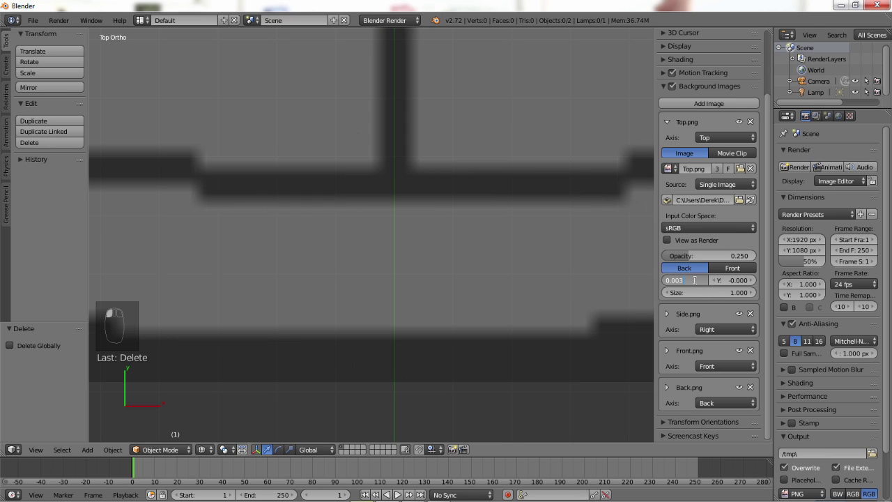
pyautogui.write('0.0025')
pyautogui.press('Return')
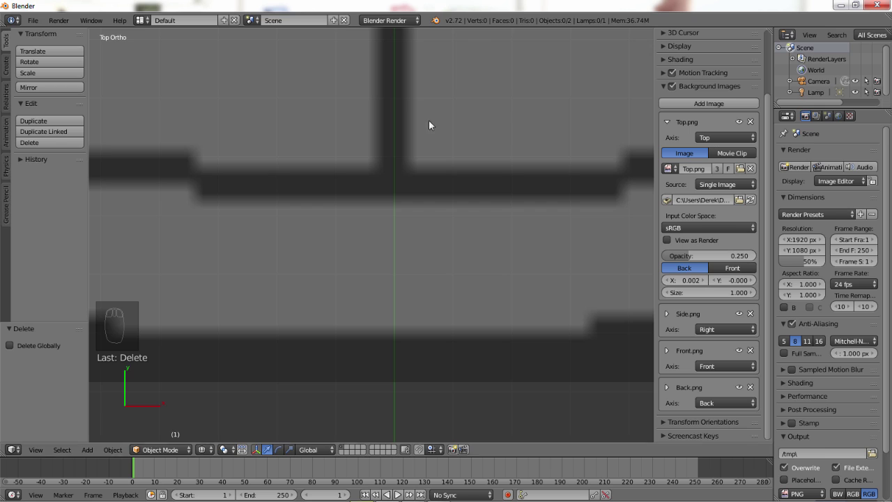
# - Check the hood's centre line against the green Y axis and set the top blueprint's X offset to 0.003
pyautogui.scroll(5, 429, 143)
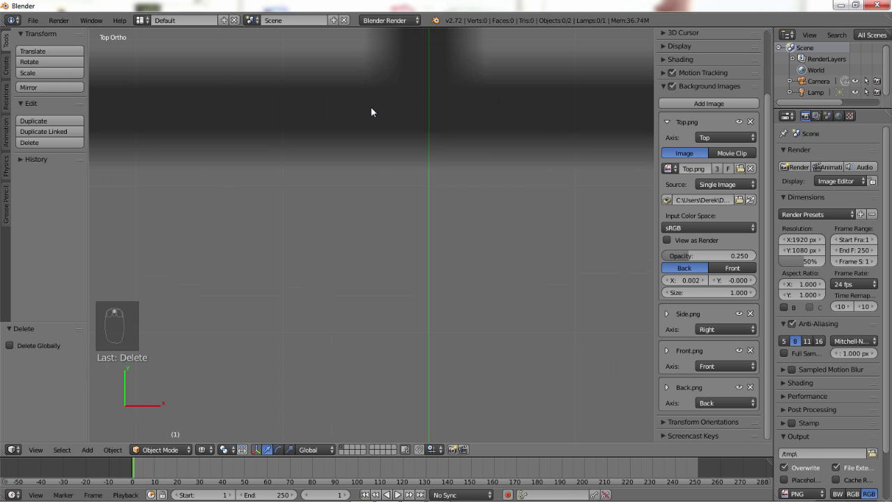
pyautogui.keyDown('shift'); pyautogui.moveTo(371, 106); pyautogui.dragTo(382, 317, button='middle'); pyautogui.keyUp('shift')
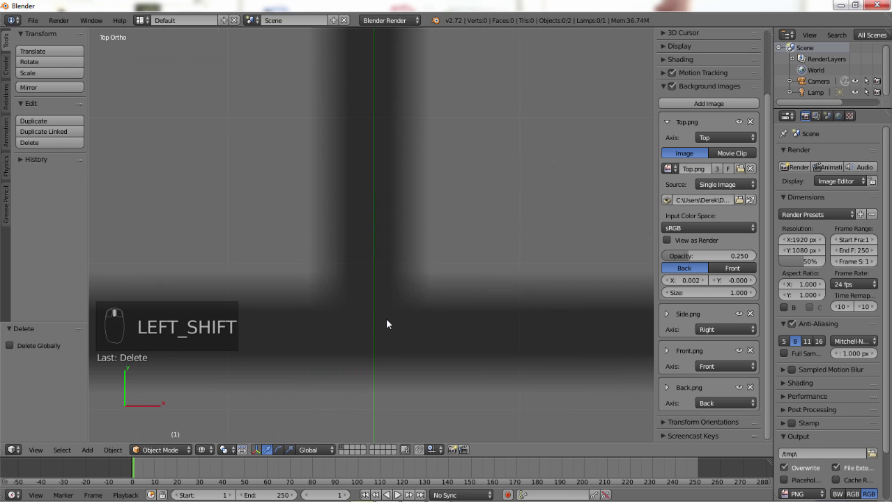
pyautogui.scroll(4, 388, 324)
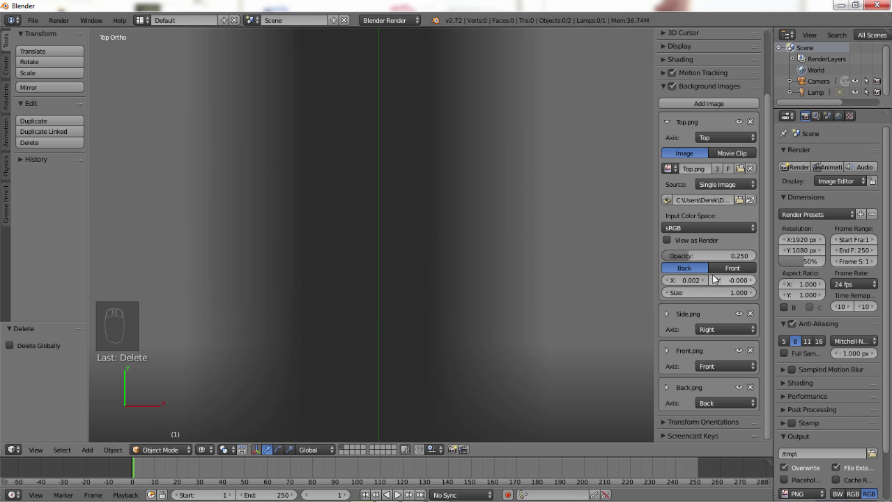
pyautogui.click(688, 280)
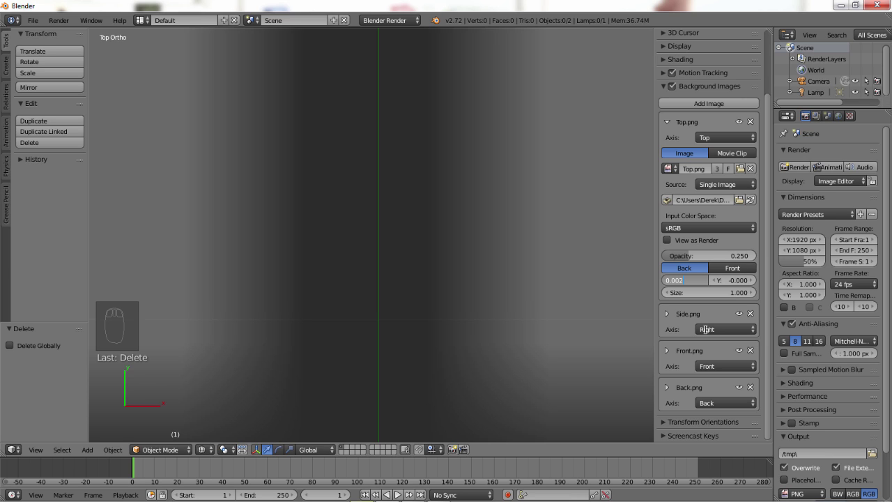
pyautogui.write('5')
pyautogui.press('Return')
pyautogui.scroll(-15, 425, 227)
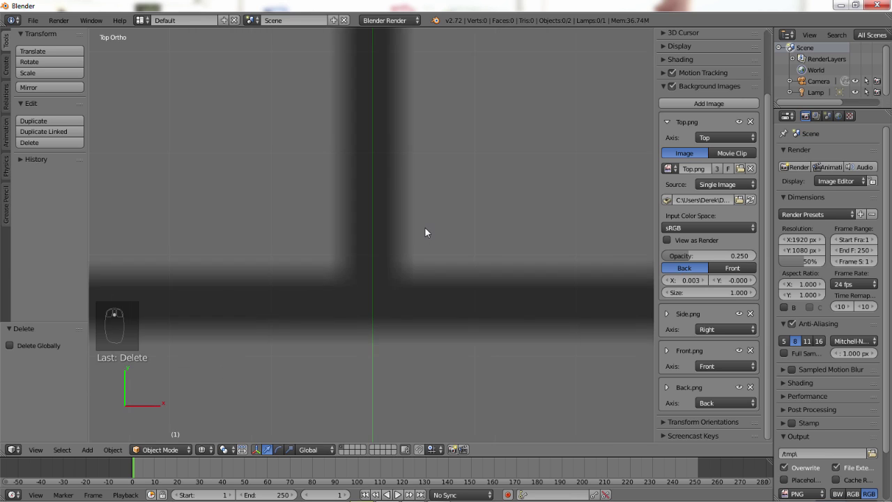
pyautogui.scroll(-3, 420, 234)
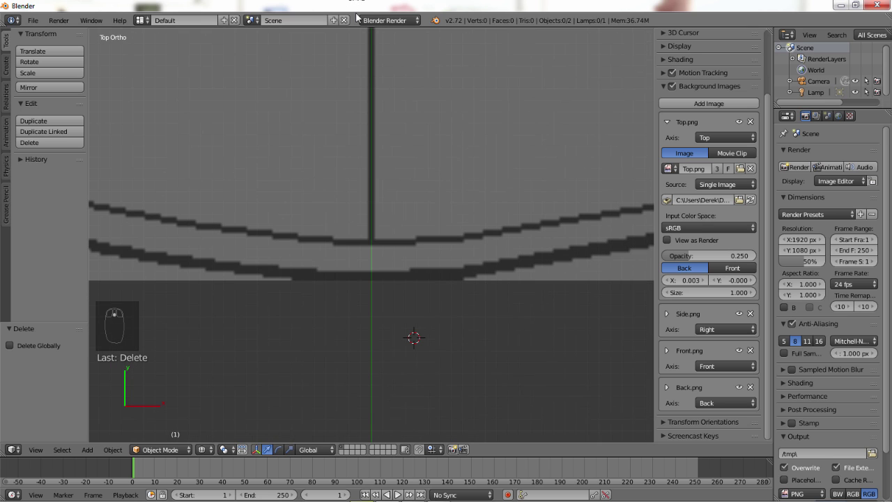
# - In front view, examine the grille emblem and the lower intake's central bar against the vertical blue Z axis
pyautogui.press('KP_1')
pyautogui.press('KP_1')
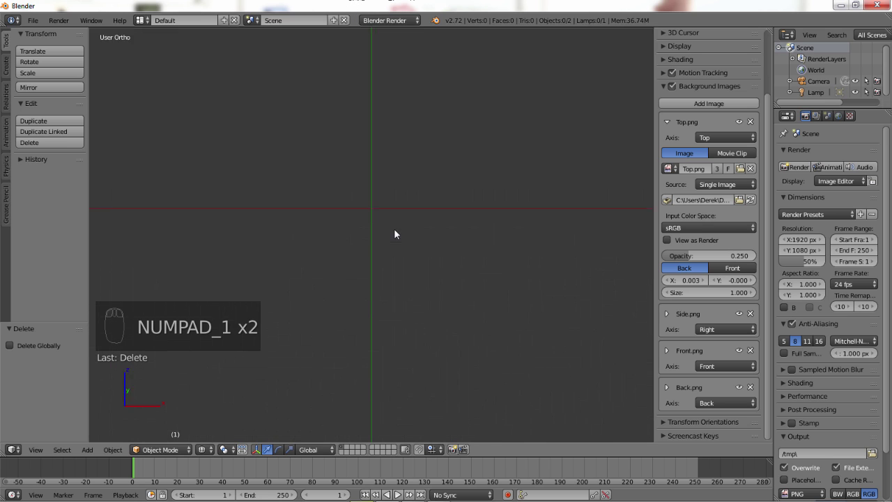
pyautogui.scroll(-4, 410, 293)
pyautogui.keyDown('shift'); pyautogui.moveTo(386, 361); pyautogui.dragTo(416, 276, button='middle'); pyautogui.keyUp('shift')
pyautogui.scroll(7, 421, 256)
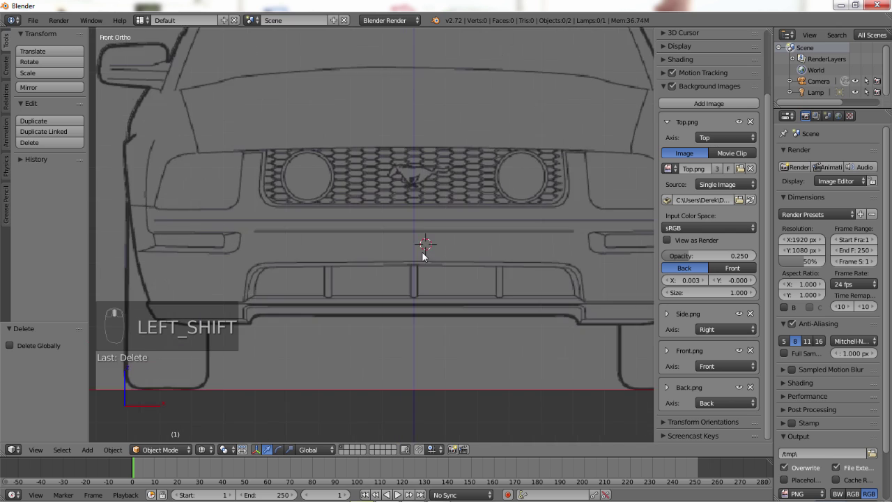
pyautogui.keyDown('shift'); pyautogui.moveTo(475, 222); pyautogui.dragTo(437, 282, button='middle'); pyautogui.keyUp('shift')
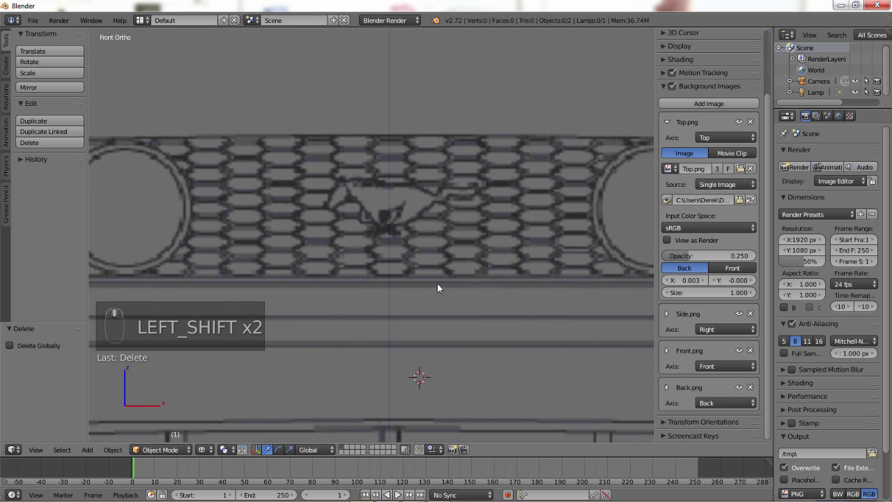
pyautogui.scroll(2, 402, 175)
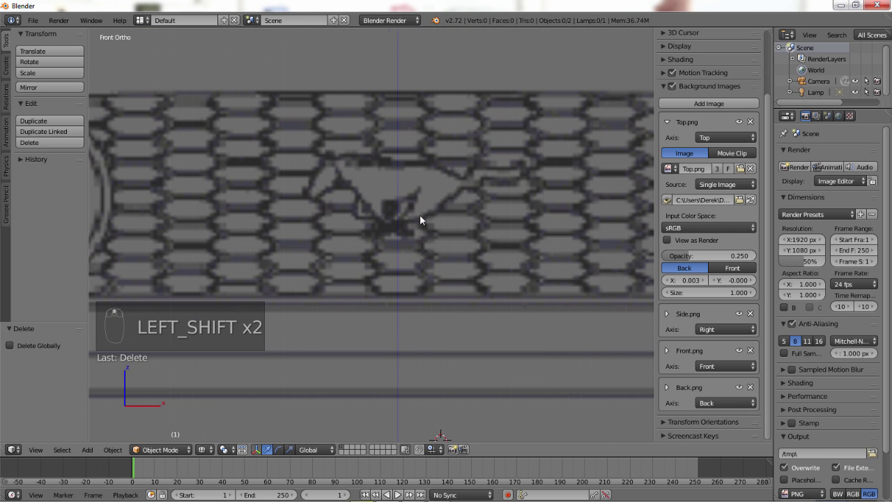
pyautogui.scroll(-7, 411, 223)
pyautogui.keyDown('shift'); pyautogui.moveTo(444, 223); pyautogui.dragTo(442, 172, button='middle'); pyautogui.keyUp('shift')
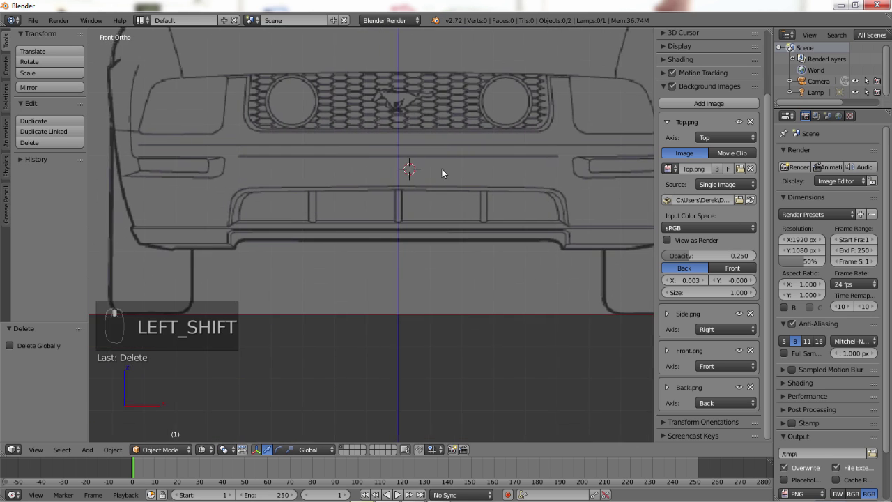
pyautogui.scroll(10, 460, 234)
pyautogui.keyDown('shift'); pyautogui.moveTo(389, 296); pyautogui.dragTo(418, 161, button='middle'); pyautogui.keyUp('shift')
pyautogui.scroll(6, 353, 209)
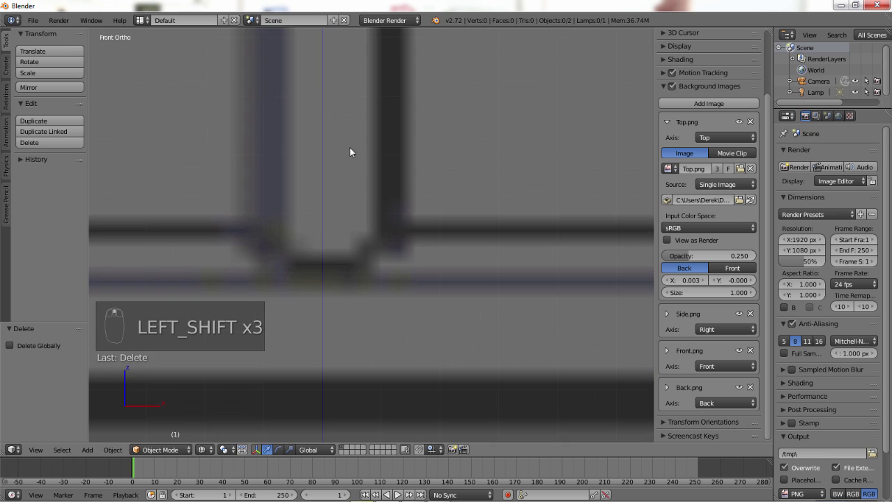
pyautogui.keyDown('shift'); pyautogui.moveTo(350, 152); pyautogui.dragTo(409, 329, button='middle'); pyautogui.keyUp('shift')
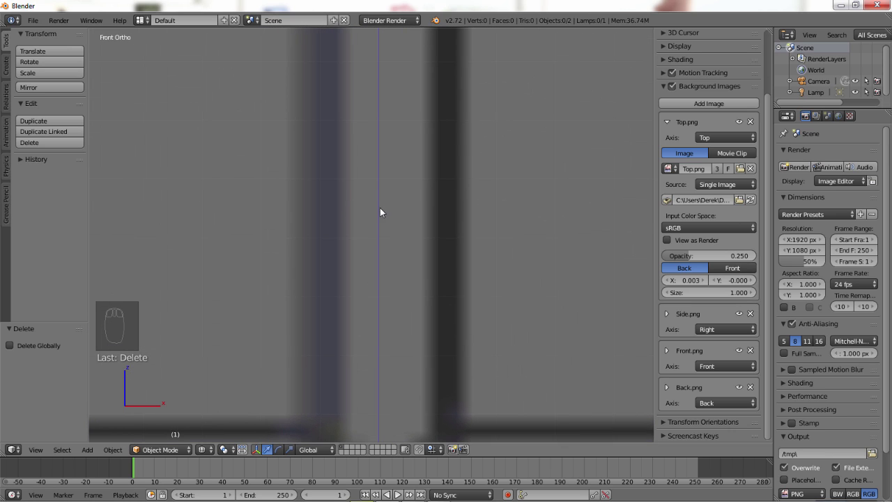
# - Collapse the Top.png settings, expand the Front.png settings and set the front blueprint's X offset to -0.001
pyautogui.click(665, 122)
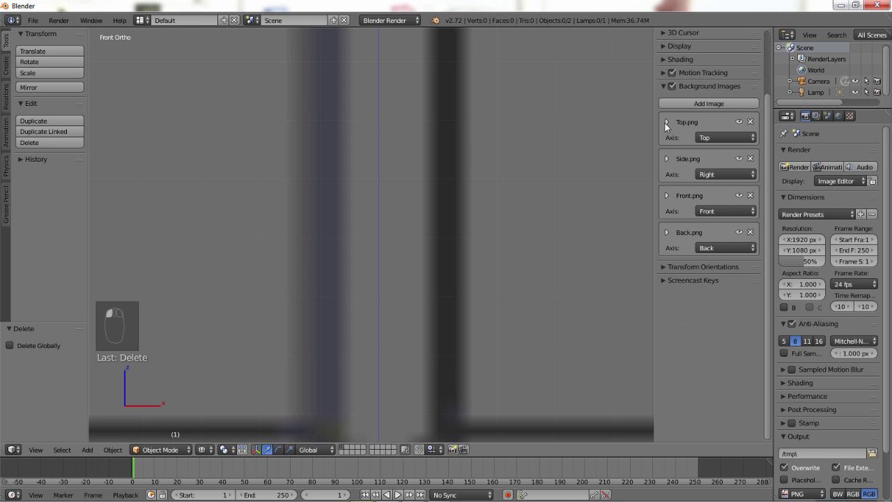
pyautogui.click(665, 195)
pyautogui.click(687, 354)
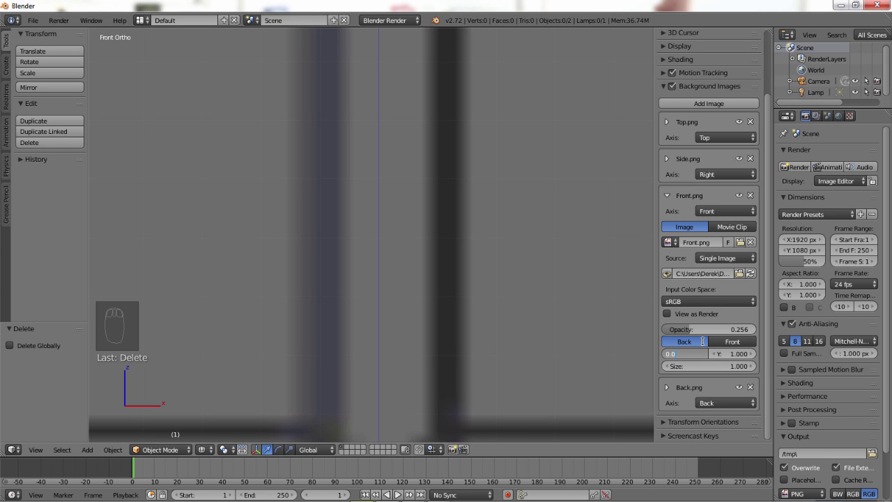
pyautogui.write('037')
pyautogui.press('Return')
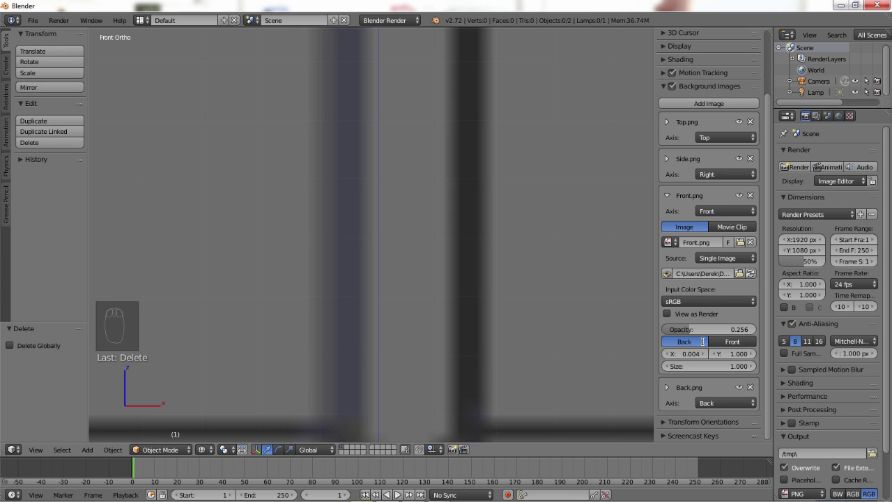
pyautogui.click(685, 355)
pyautogui.press('BackSpace')
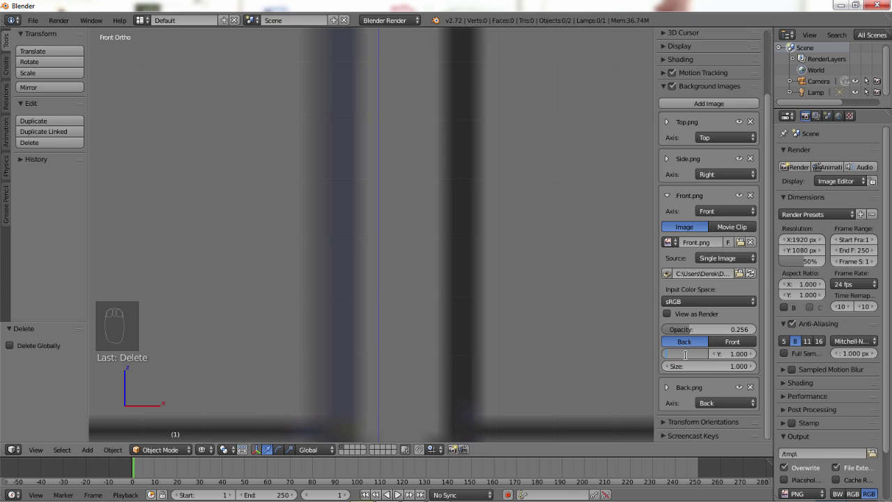
pyautogui.write('-0.00')
pyautogui.press('Return')
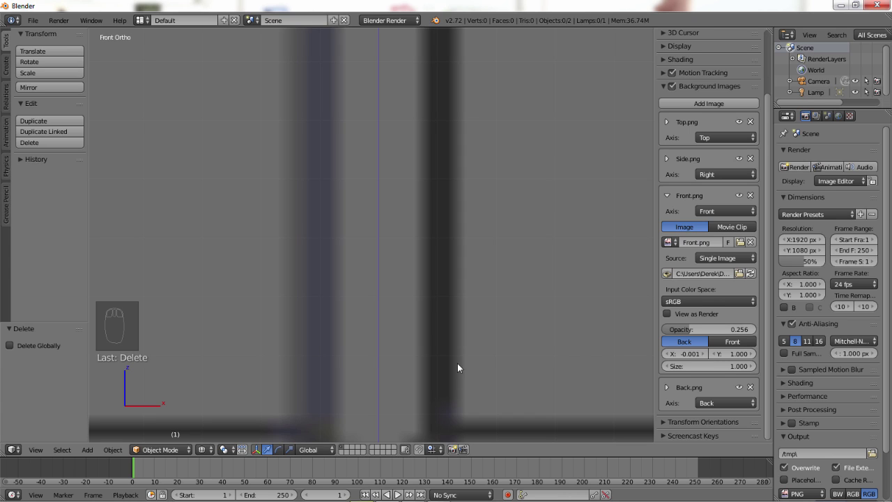
pyautogui.scroll(-5, 418, 326)
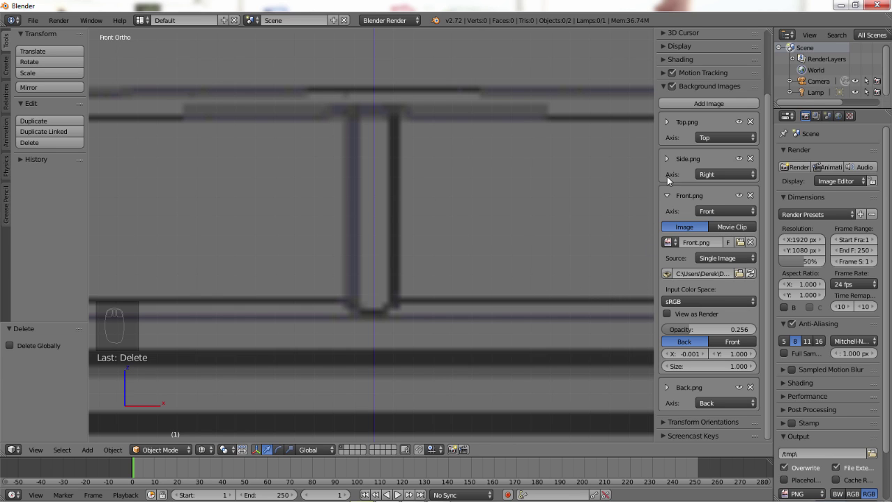
# - Collapse the Front.png settings, expand the Back.png settings and show the whole car in back view
pyautogui.click(666, 196)
pyautogui.click(666, 233)
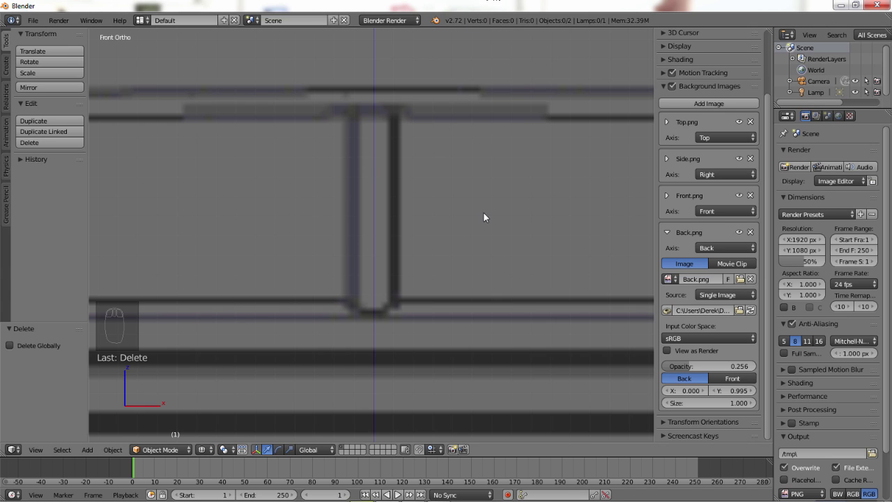
pyautogui.press('ctrl+KP_1')
pyautogui.scroll(-5, 366, 250)
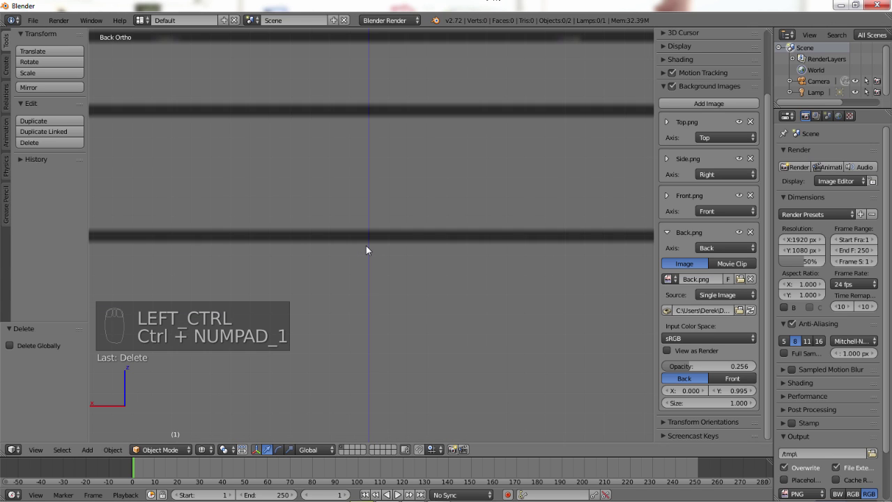
pyautogui.scroll(-3, 365, 246)
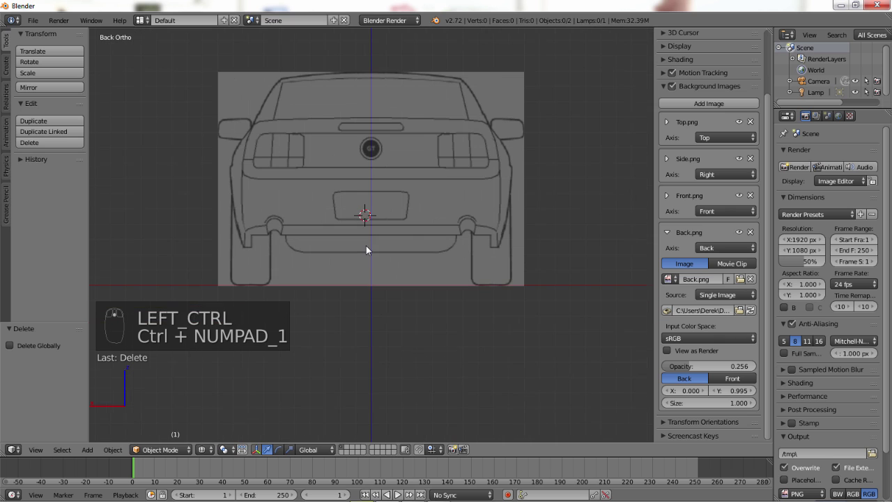
# - Examine the round GT badge on the back blueprint against the vertical blue Z axis
pyautogui.keyDown('shift'); pyautogui.moveTo(404, 143); pyautogui.dragTo(425, 233, button='middle'); pyautogui.keyUp('shift')
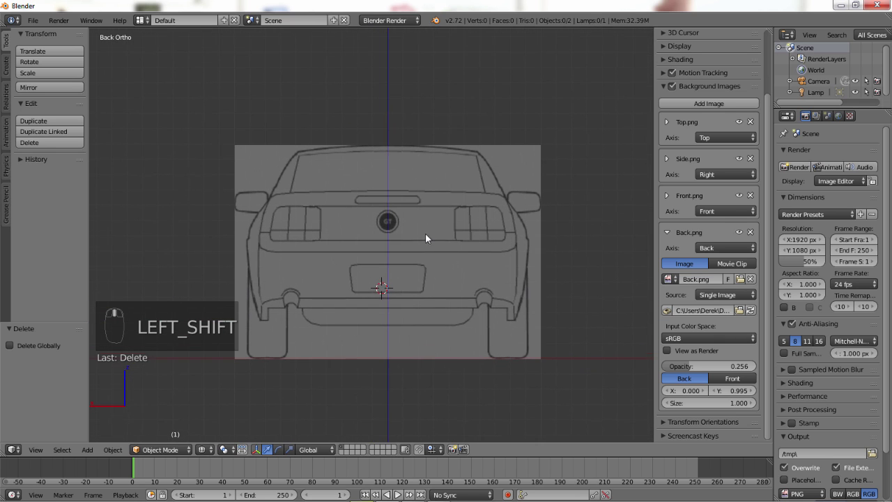
pyautogui.scroll(4, 409, 307)
pyautogui.keyDown('shift'); pyautogui.moveTo(452, 337); pyautogui.dragTo(443, 232, button='middle'); pyautogui.keyUp('shift')
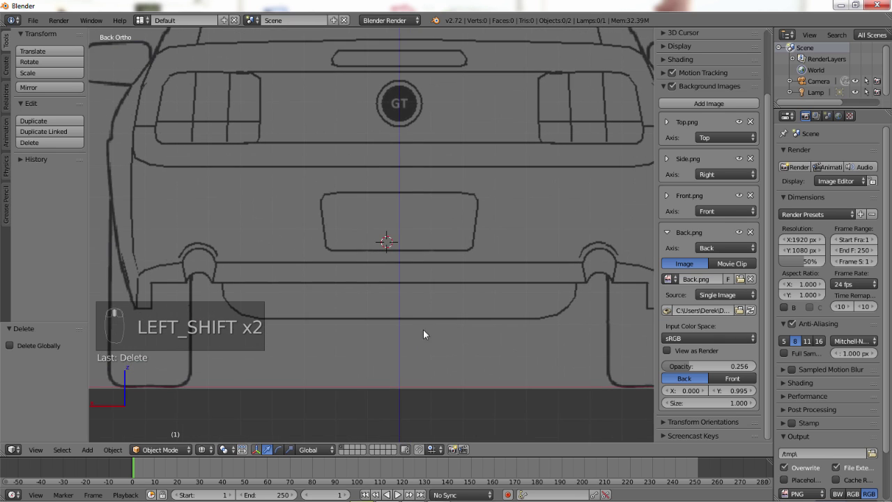
pyautogui.keyDown('shift'); pyautogui.moveTo(433, 276); pyautogui.dragTo(440, 317, button='middle'); pyautogui.keyUp('shift')
pyautogui.scroll(-2, 438, 367)
pyautogui.scroll(2, 438, 318)
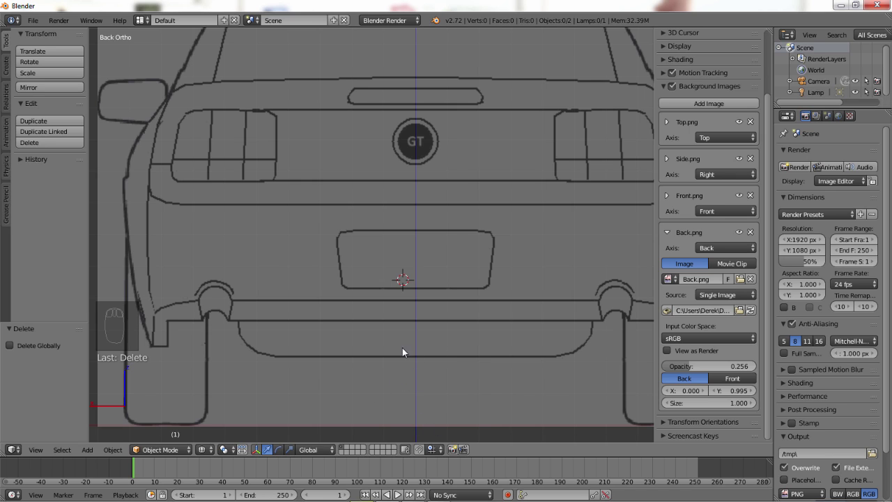
pyautogui.press('shift')
pyautogui.keyDown('shift'); pyautogui.moveTo(484, 162); pyautogui.dragTo(418, 328, button='middle'); pyautogui.keyUp('shift')
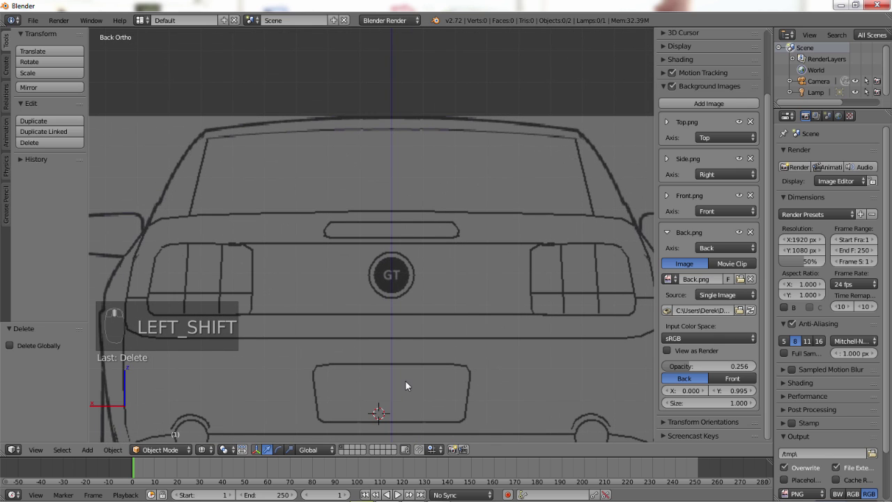
pyautogui.scroll(10, 354, 352)
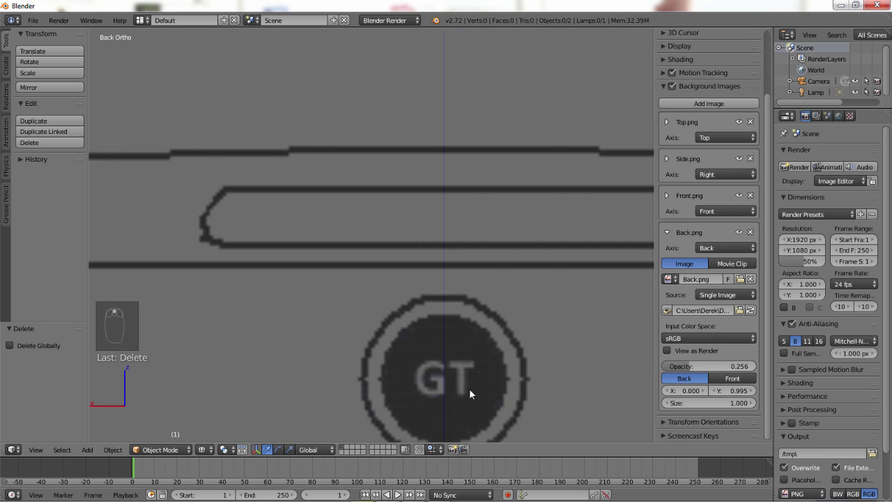
pyautogui.keyDown('shift'); pyautogui.moveTo(454, 392); pyautogui.dragTo(352, 191, button='middle'); pyautogui.keyUp('shift')
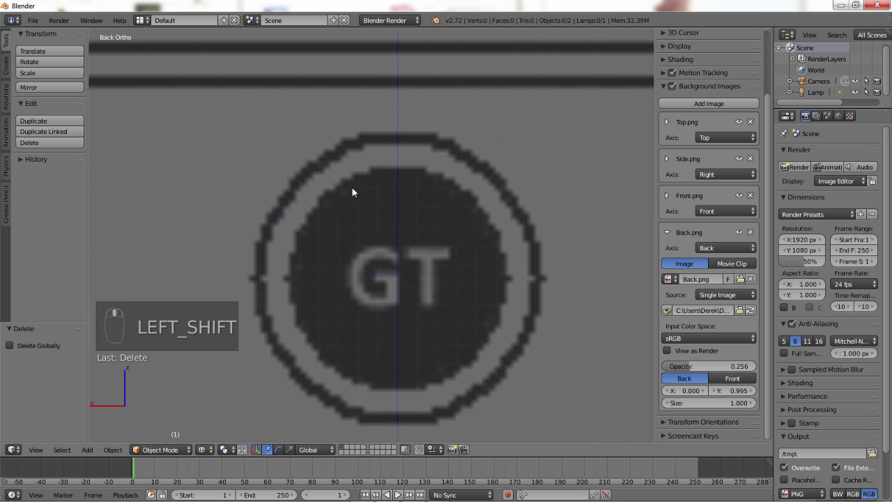
pyautogui.scroll(4, 431, 343)
pyautogui.keyDown('shift'); pyautogui.moveTo(461, 369); pyautogui.dragTo(394, 333, button='middle'); pyautogui.keyUp('shift')
pyautogui.scroll(2, 426, 319)
pyautogui.scroll(1, 427, 331)
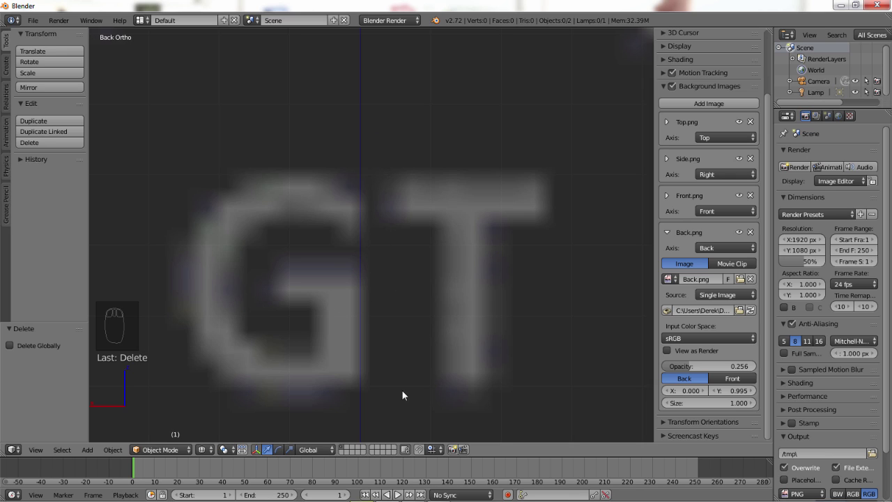
# - Set the back blueprint's X offset to -0.002
pyautogui.click(687, 391)
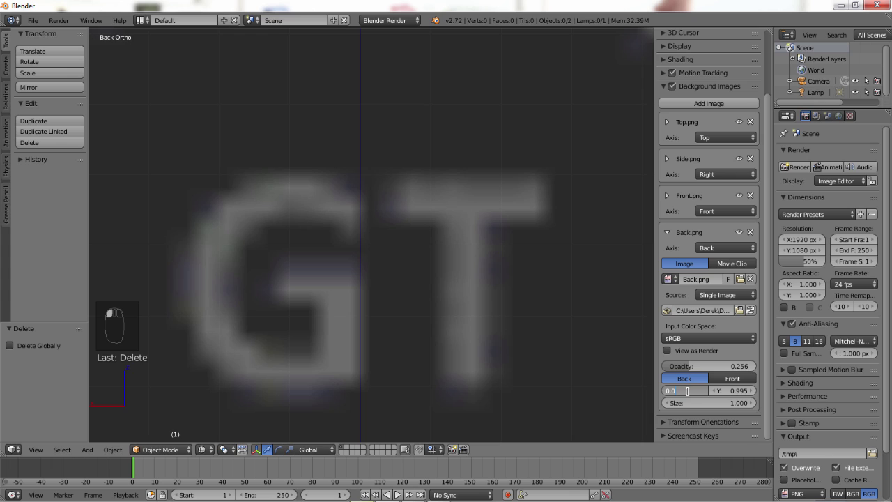
pyautogui.write('-0.002')
pyautogui.press('Return')
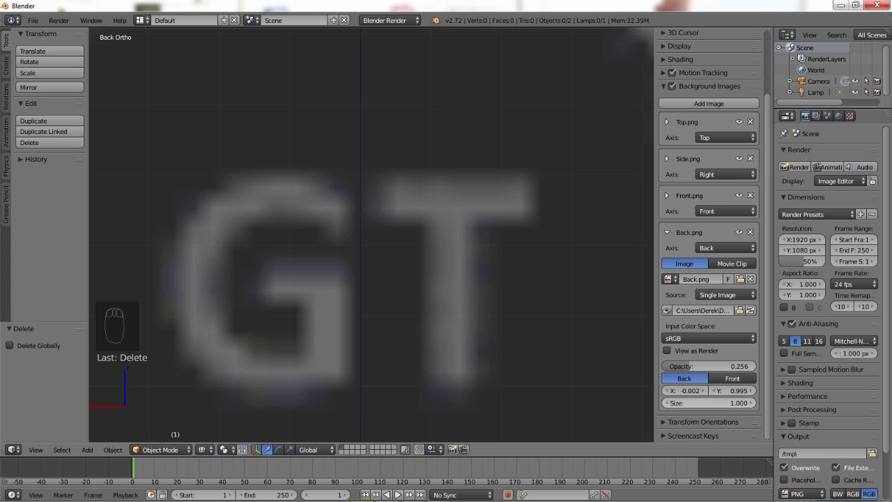
# - Hide the background image settings and show the side mirror on the negative-offset edge of the back blueprint close up
pyautogui.scroll(-8, 543, 318)
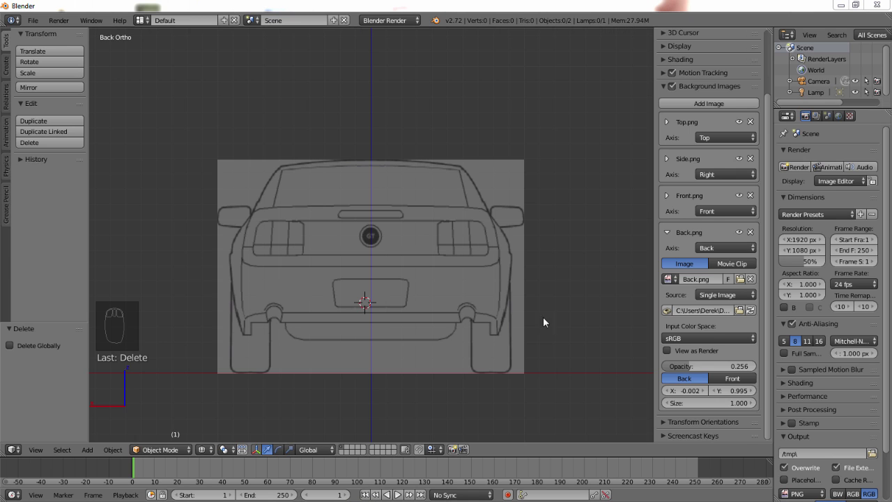
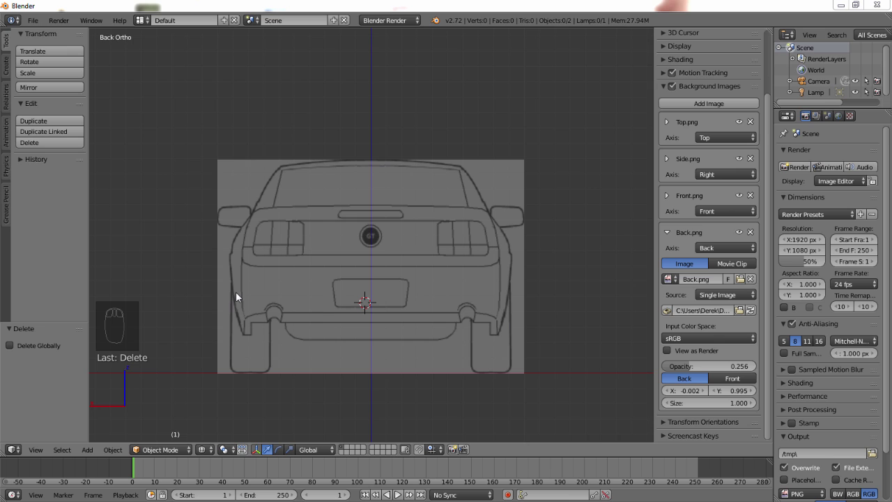
pyautogui.scroll(6, 271, 230)
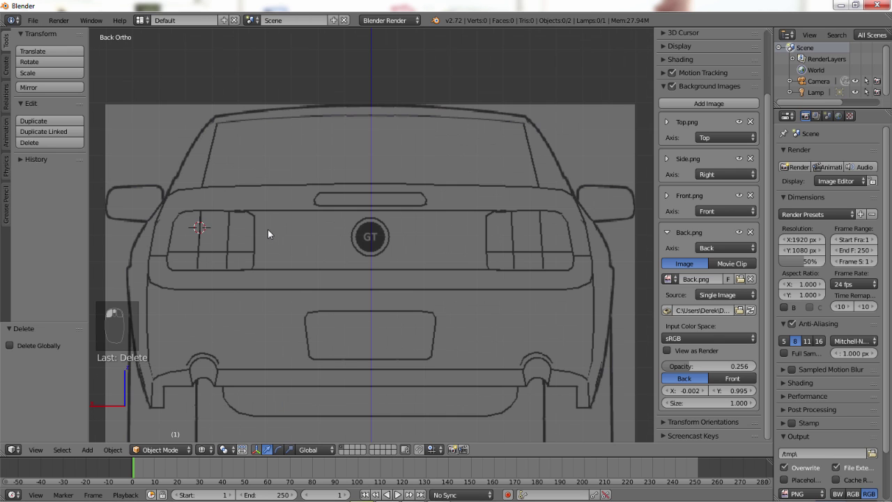
pyautogui.keyDown('shift'); pyautogui.moveTo(259, 228); pyautogui.dragTo(591, 346, button='middle'); pyautogui.keyUp('shift')
pyautogui.keyDown('shift'); pyautogui.moveTo(400, 305); pyautogui.dragTo(479, 277, button='middle'); pyautogui.keyUp('shift')
pyautogui.scroll(5, 361, 229)
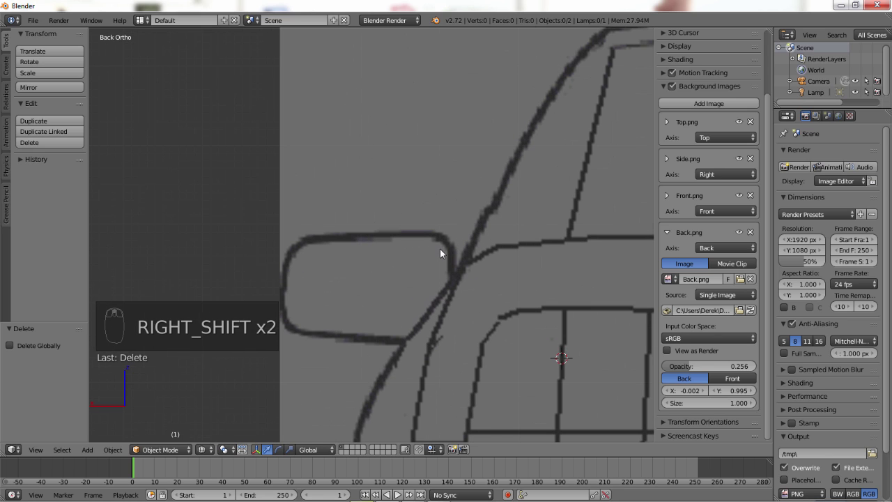
pyautogui.press('n')
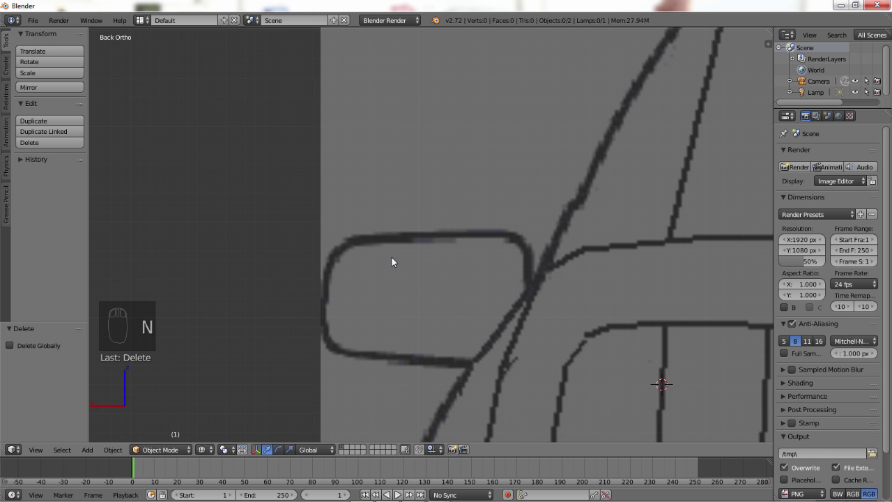
pyautogui.scroll(5, 394, 262)
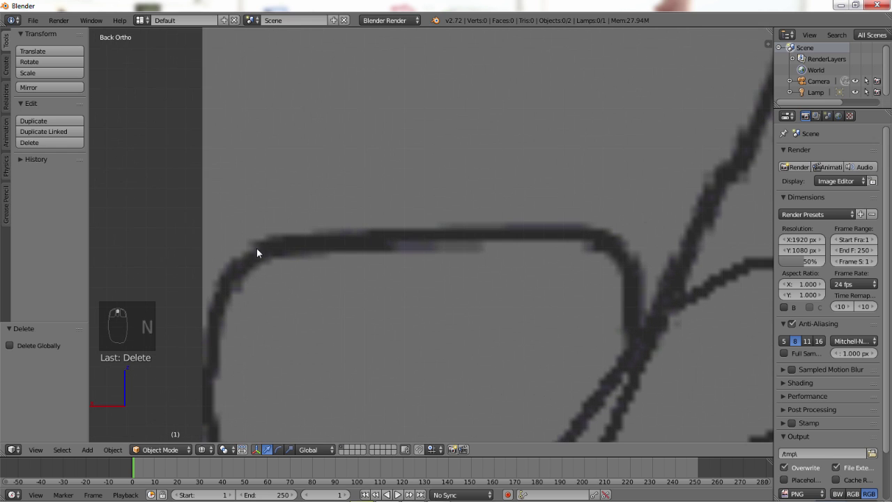
# - Place the 3D cursor on the outer upper corner of the side mirror in the back view
pyautogui.scroll(-3, 281, 255)
pyautogui.scroll(3, 292, 249)
pyautogui.scroll(-5, 342, 259)
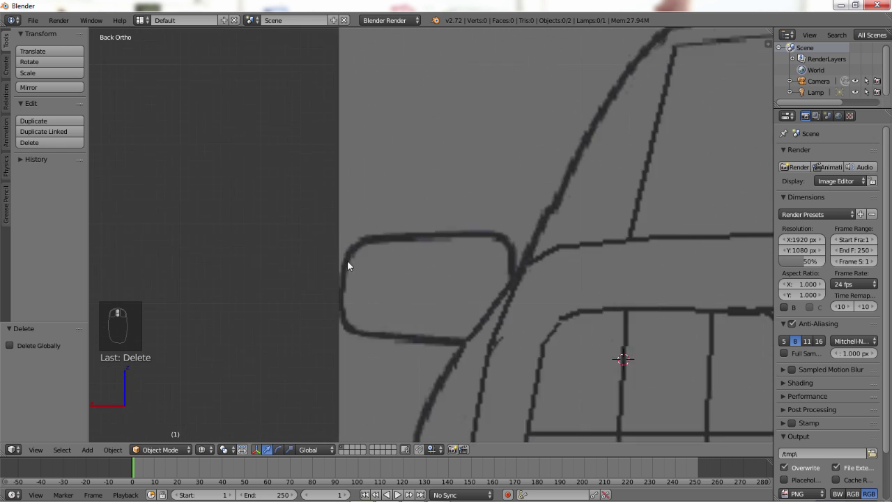
pyautogui.scroll(-6, 347, 265)
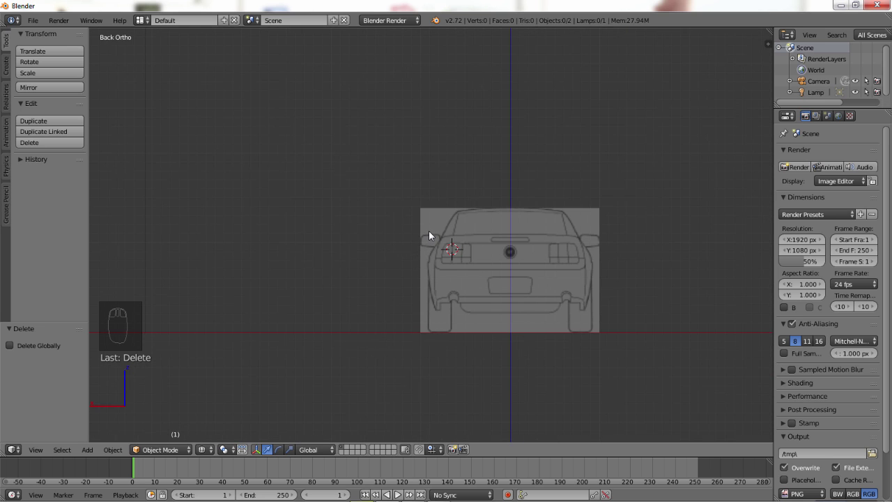
pyautogui.scroll(10, 428, 235)
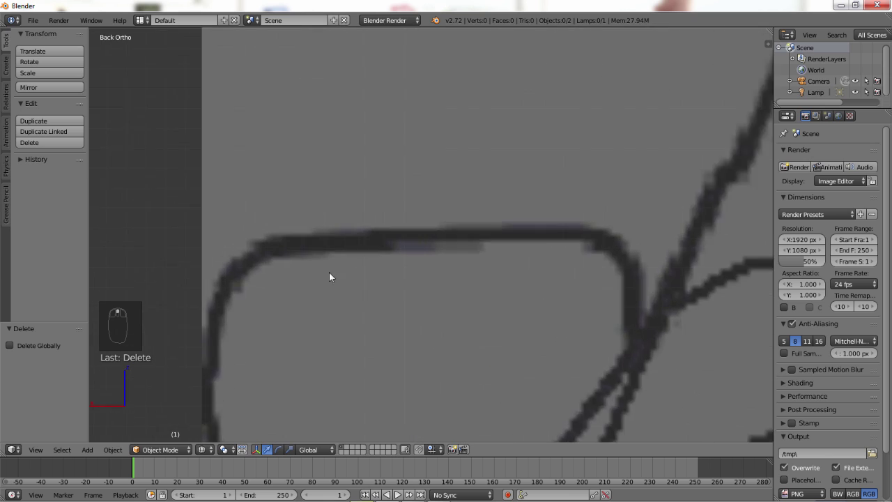
pyautogui.scroll(-3, 160, 278)
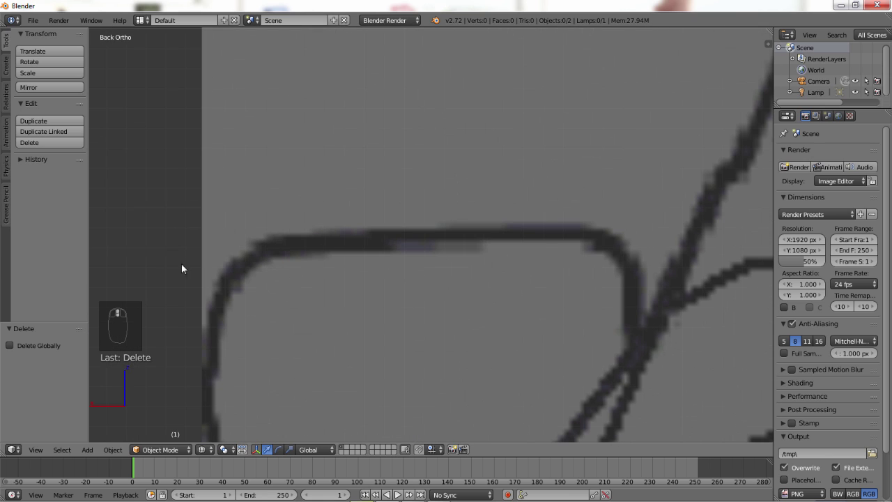
pyautogui.click(237, 255)
pyautogui.click(239, 254)
pyautogui.press('ctrl+KP_1')
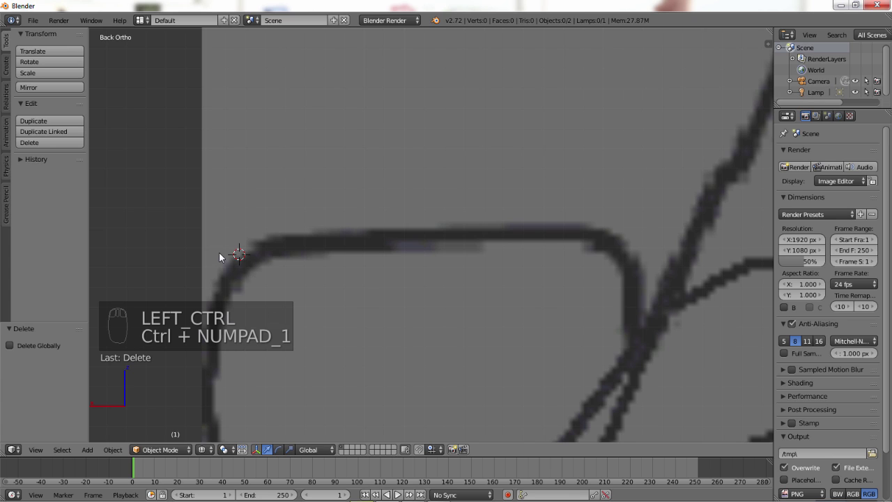
# - Compare the front blueprint's mirror with the 3D cursor position, and inspect the roof and whole car in front view
pyautogui.press('KP_1')
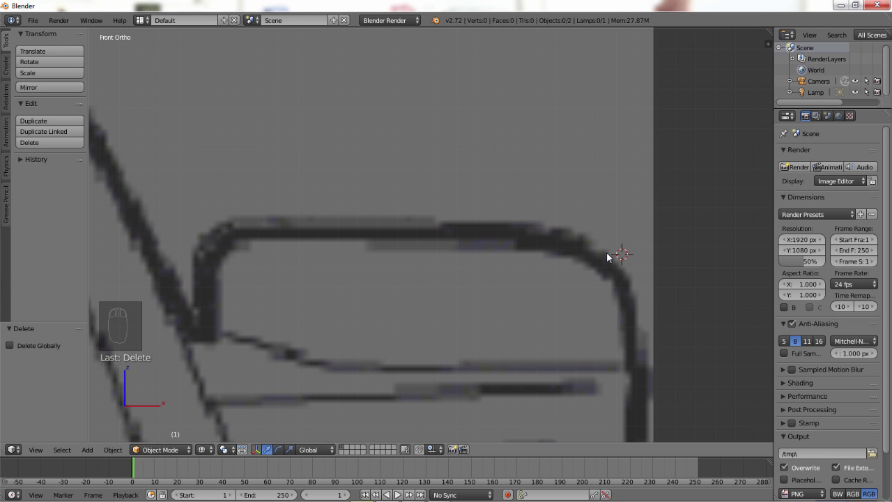
pyautogui.scroll(-12, 423, 66)
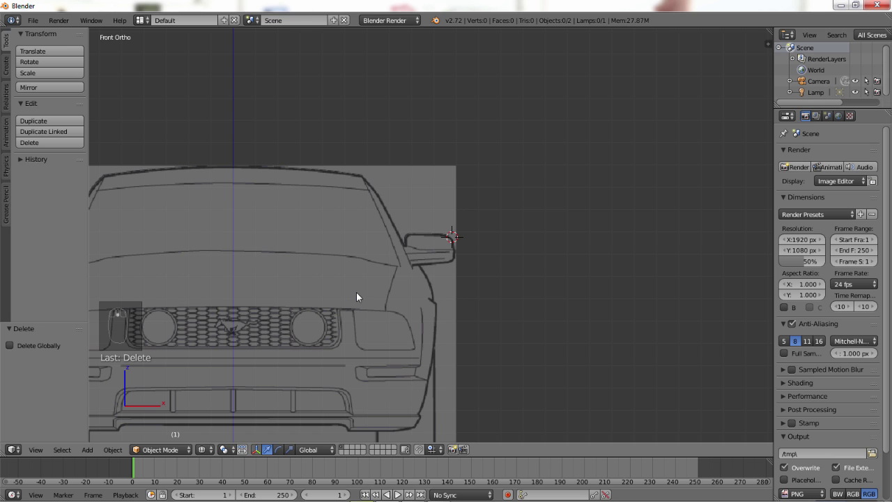
pyautogui.scroll(-5, 359, 294)
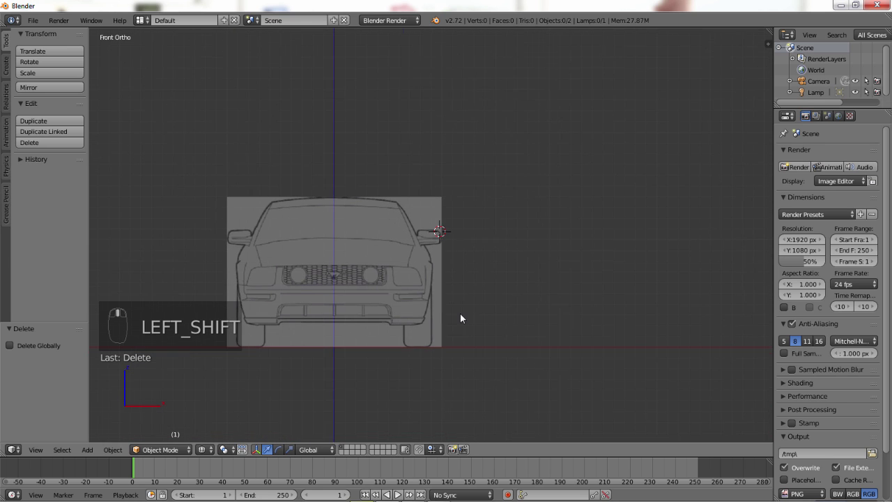
pyautogui.scroll(15, 527, 296)
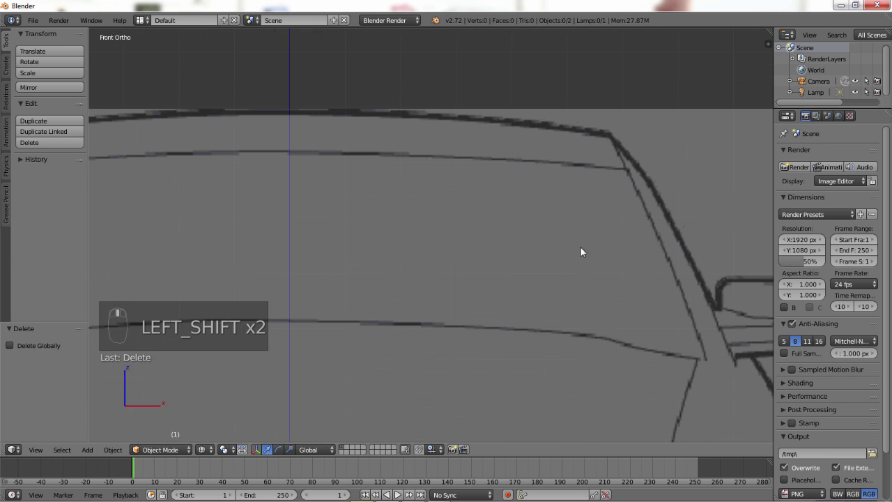
pyautogui.scroll(-10, 581, 247)
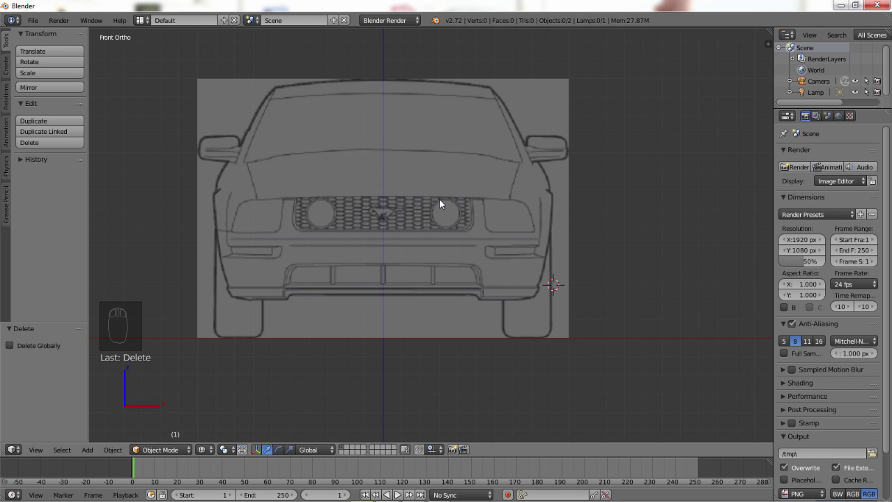
# - Place the 3D cursor on the outer rear tip of the positive-X side mirror in top view
pyautogui.press('KP_7')
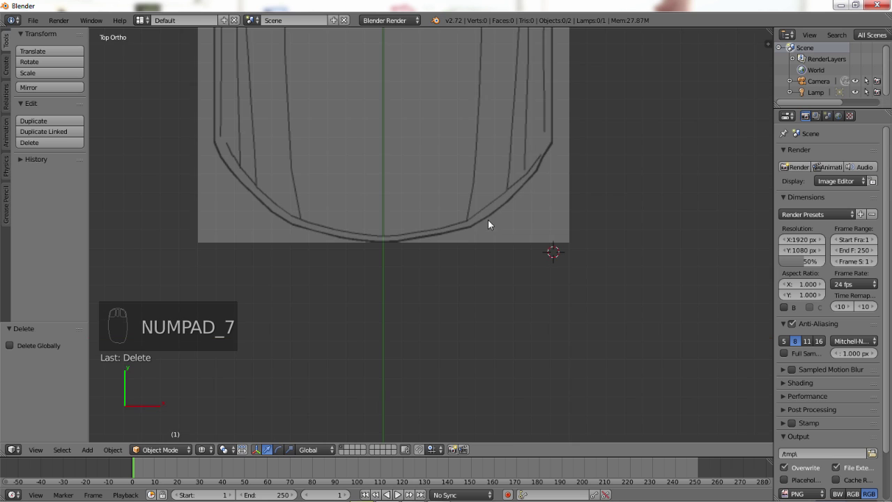
pyautogui.scroll(-4, 564, 161)
pyautogui.keyDown('shift'); pyautogui.moveTo(528, 110); pyautogui.dragTo(455, 307, button='middle'); pyautogui.keyUp('shift')
pyautogui.scroll(3, 463, 324)
pyautogui.scroll(-6, 464, 325)
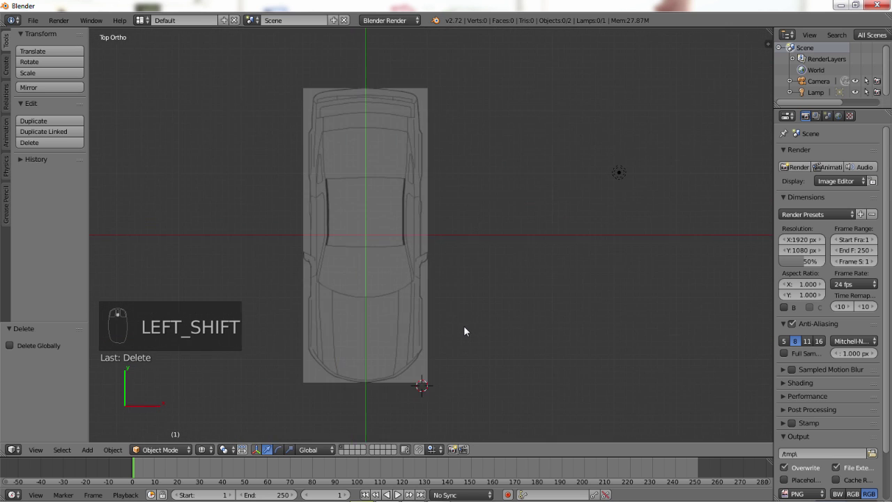
pyautogui.scroll(13, 418, 307)
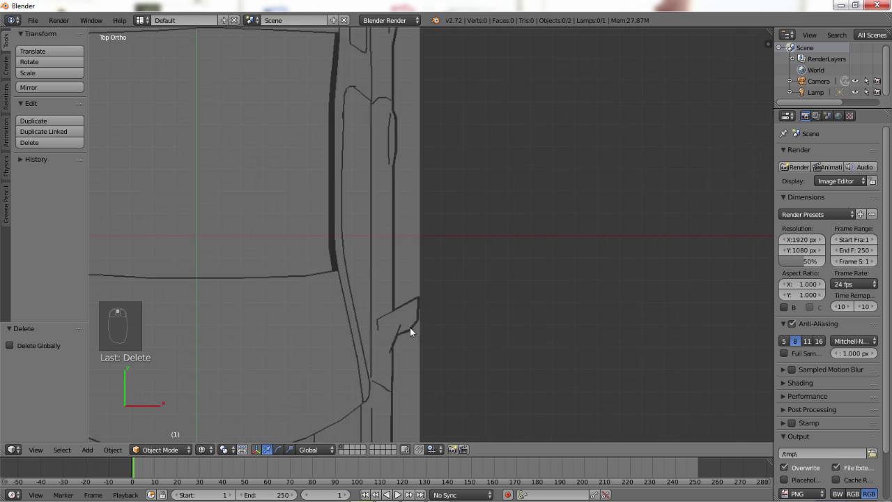
pyautogui.keyDown('shift'); pyautogui.moveTo(429, 348); pyautogui.dragTo(545, 108, button='middle'); pyautogui.keyUp('shift')
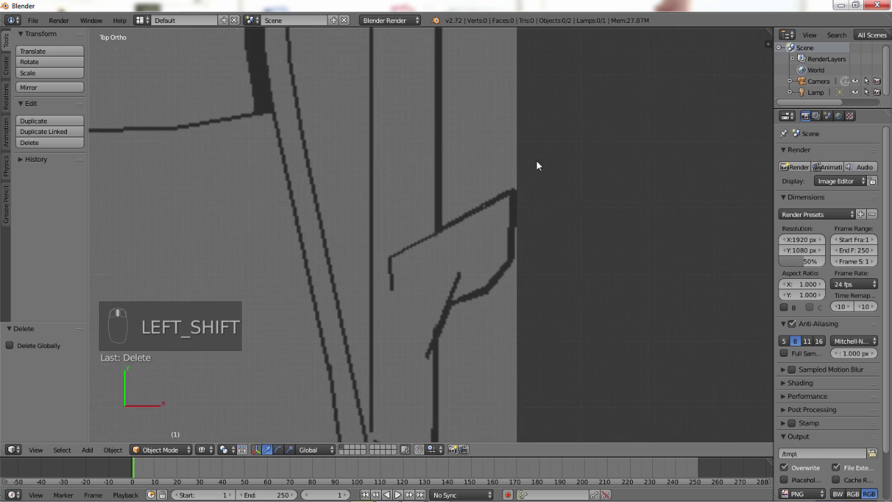
pyautogui.scroll(6, 643, 216)
pyautogui.keyDown('shift'); pyautogui.moveTo(641, 217); pyautogui.dragTo(549, 240, button='middle'); pyautogui.keyUp('shift')
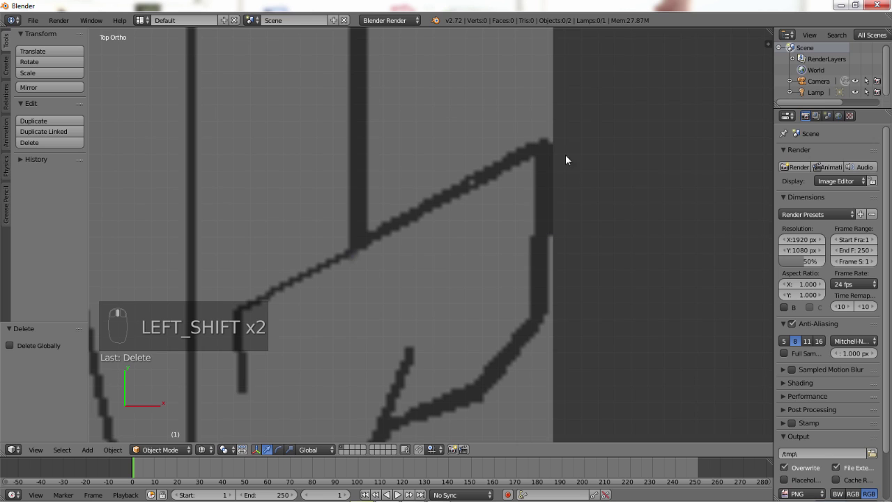
pyautogui.click(552, 142)
# - Check the mirror's outer edge against the 3D cursor in the front and back views
pyautogui.press('KP_1')
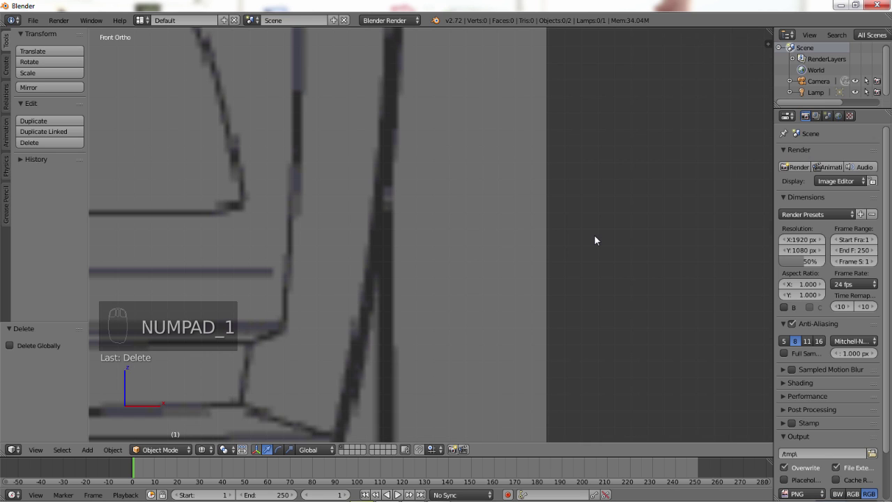
pyautogui.scroll(-3, 595, 236)
pyautogui.scroll(-4, 595, 235)
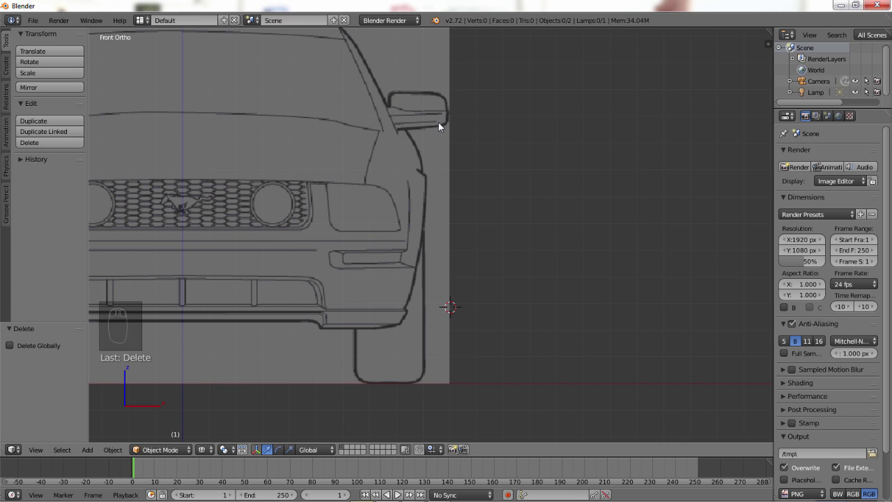
pyautogui.press('ctrl+KP_1')
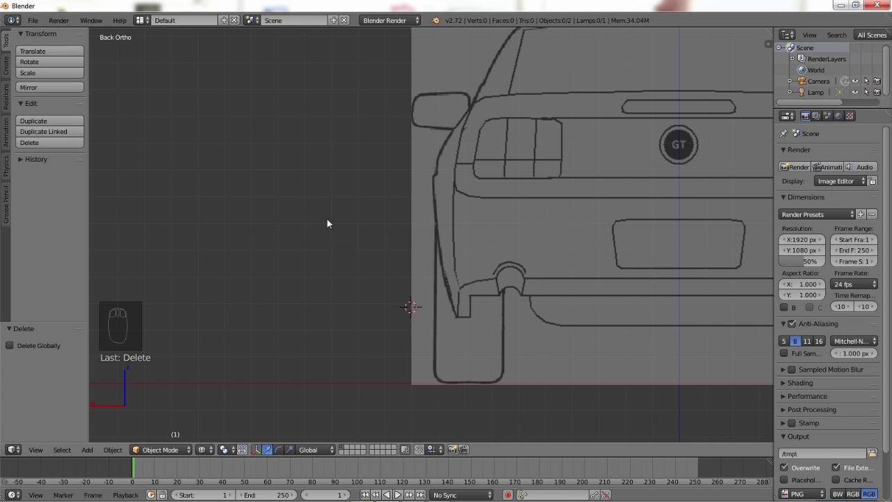
# - Place the 3D cursor on the upper rear corner of the side mirror in right view
pyautogui.press('KP_3')
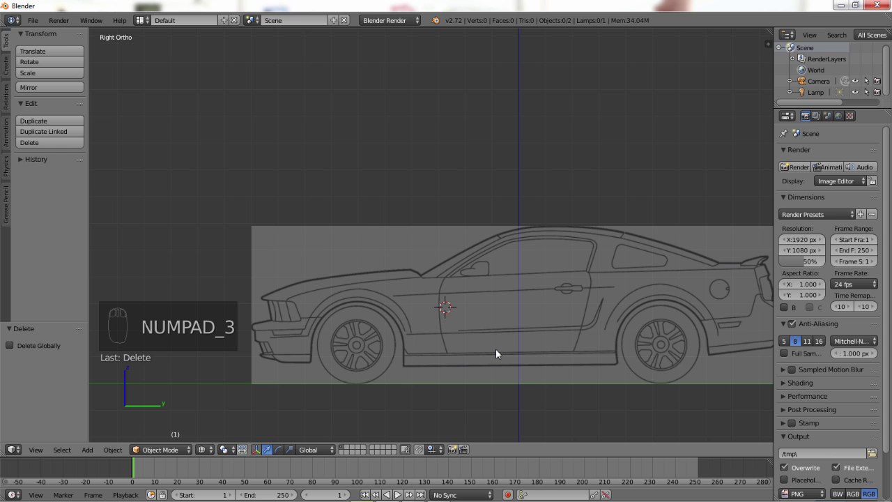
pyautogui.scroll(8, 514, 347)
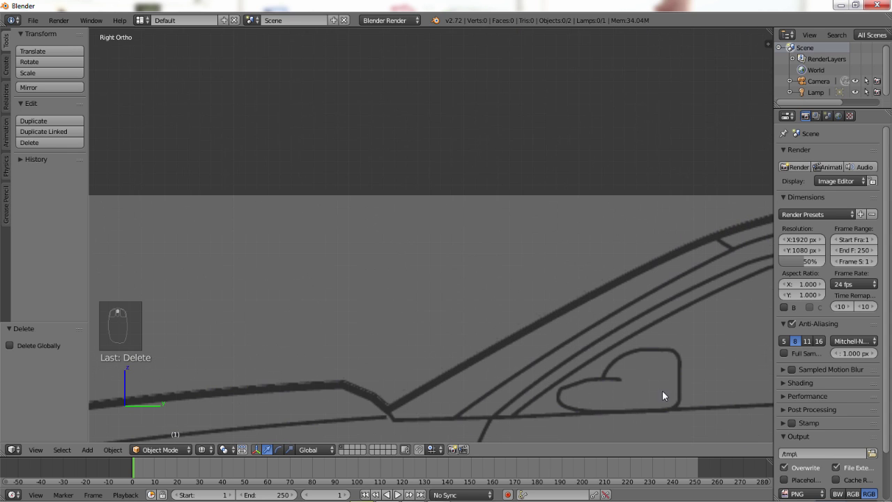
pyautogui.keyDown('shift'); pyautogui.moveTo(679, 394); pyautogui.dragTo(551, 203, button='middle'); pyautogui.keyUp('shift')
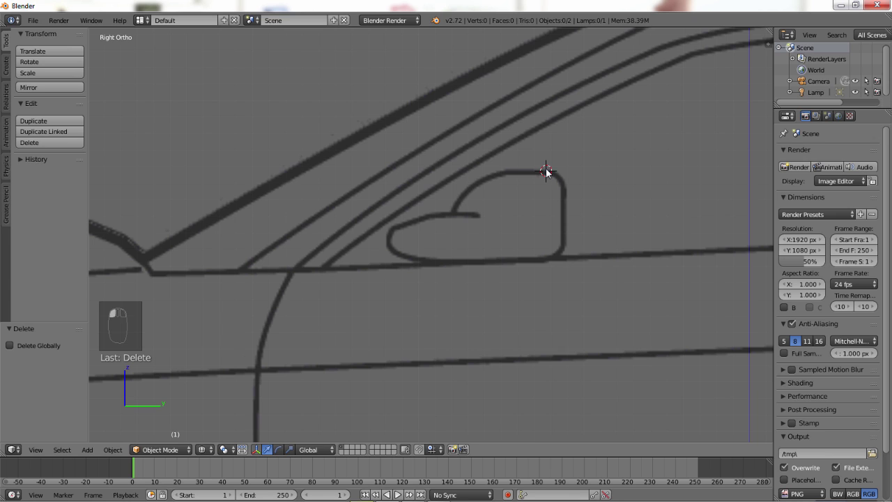
pyautogui.click(547, 170)
# - Compare the mirror heights on the front and back blueprints with the 3D cursor set in right view
pyautogui.press('KP_1')
pyautogui.scroll(-5, 586, 211)
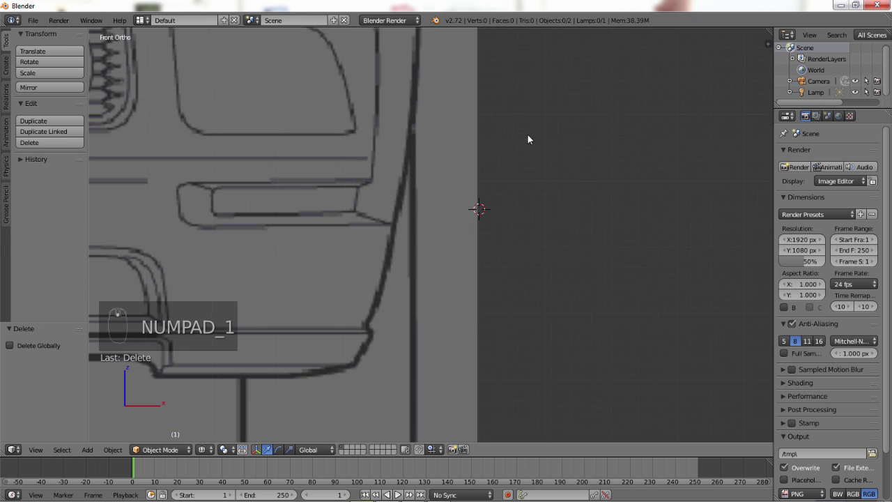
pyautogui.keyDown('shift'); pyautogui.moveTo(518, 115); pyautogui.dragTo(467, 256, button='middle'); pyautogui.keyUp('shift')
pyautogui.scroll(-1, 467, 256)
pyautogui.scroll(-2, 467, 260)
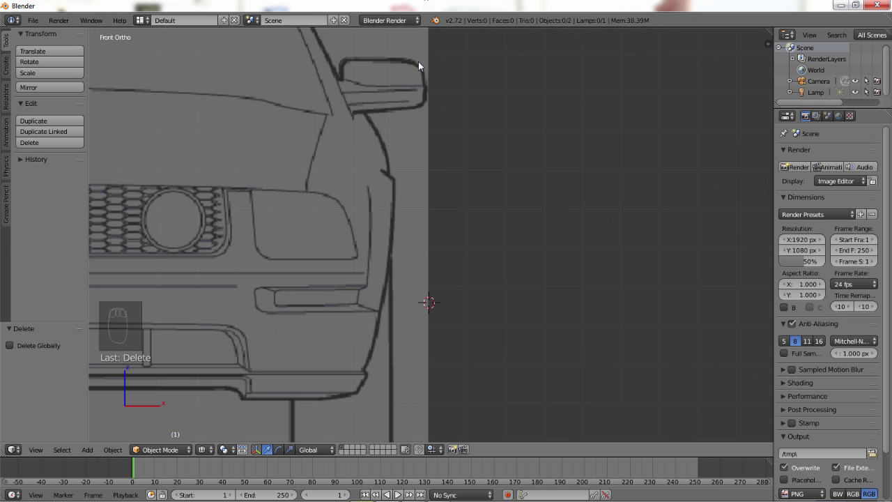
pyautogui.press('ctrl+KP_1')
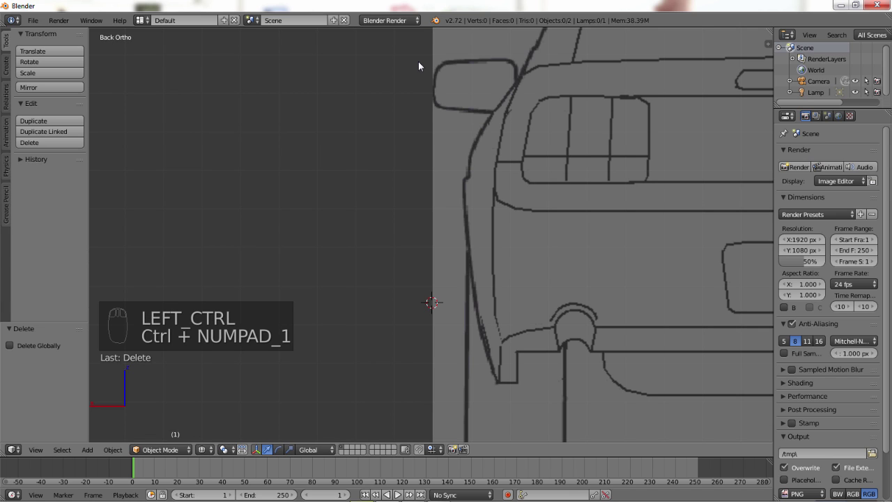
# - Place the 3D cursor on the mirror's outer rear tip in top view and compare it with the mirror in right view
pyautogui.press('KP_7')
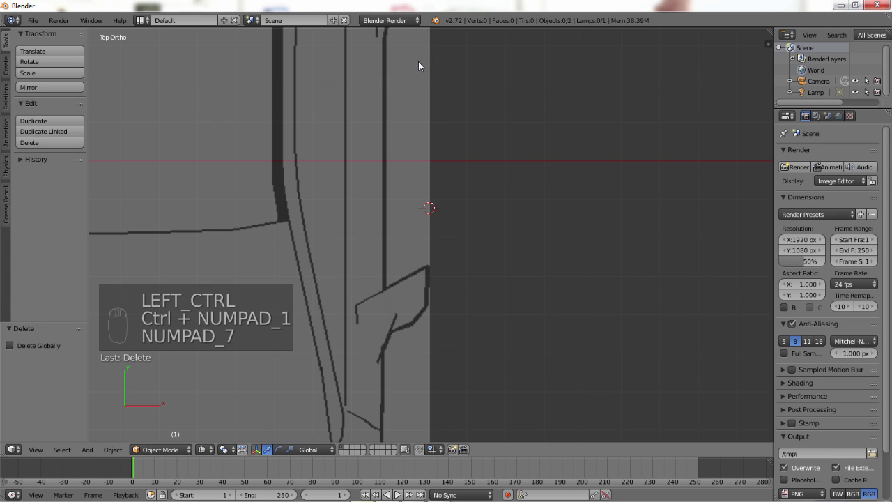
pyautogui.scroll(4, 445, 322)
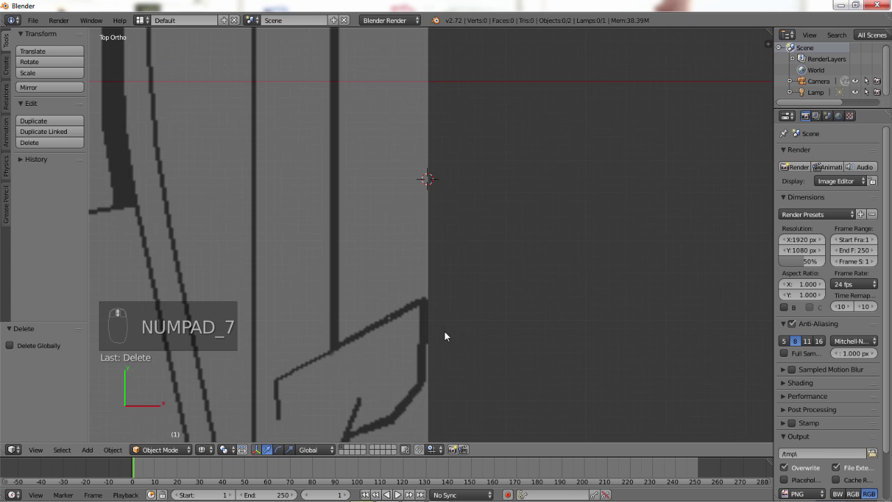
pyautogui.click(425, 297)
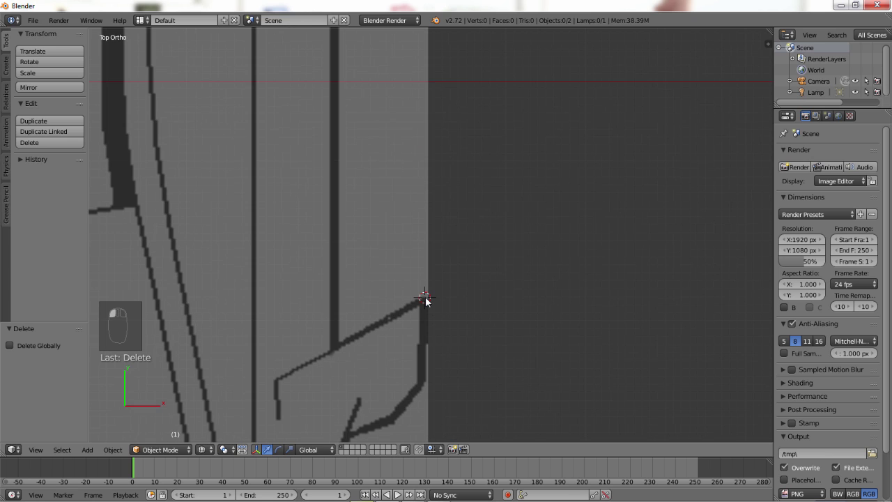
pyautogui.press('KP_3')
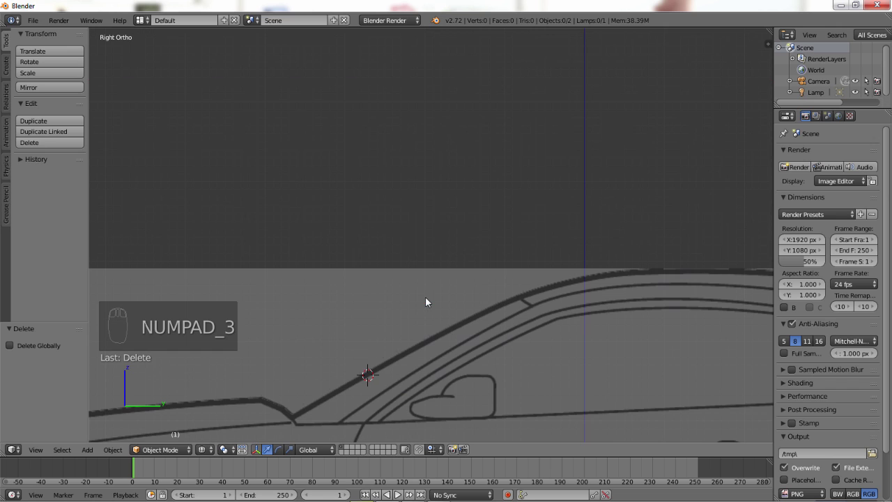
pyautogui.scroll(-2, 471, 314)
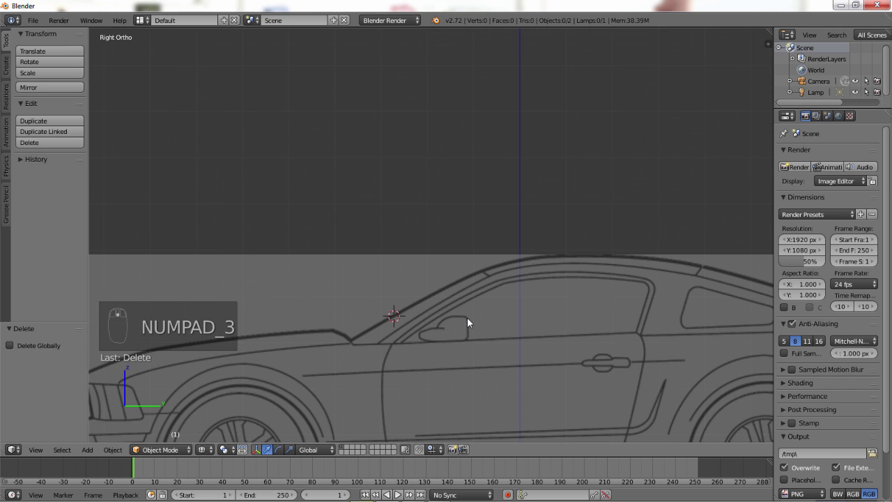
# - Place the 3D cursor on the mirror's upper rear corner in right view and check that point in front and top views
pyautogui.click(467, 317)
pyautogui.press('KP_1')
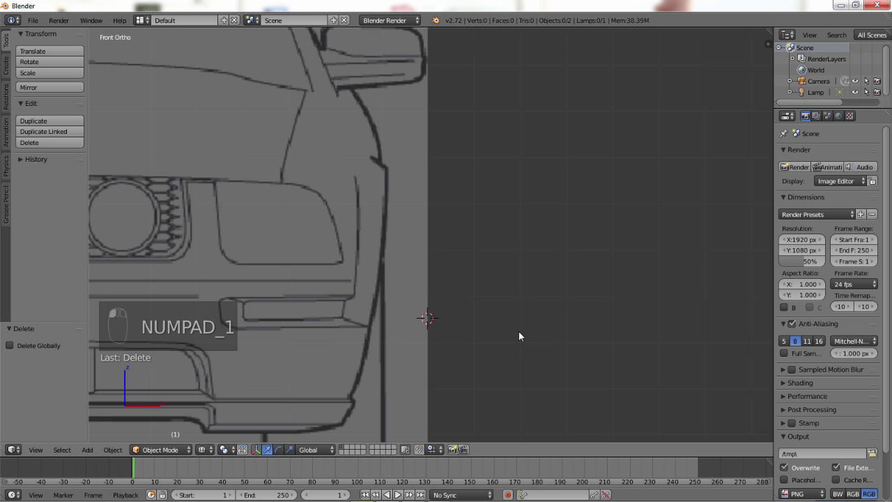
pyautogui.press('KP_3')
pyautogui.press('KP_7')
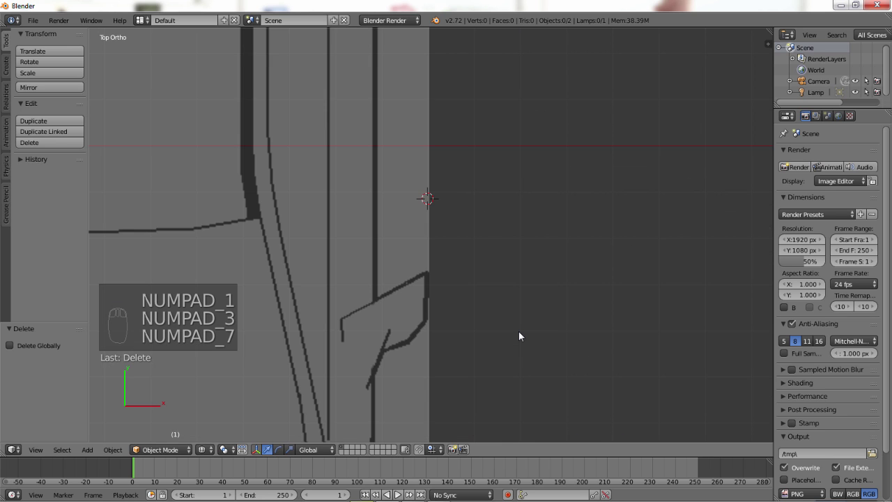
pyautogui.press('KP_3')
pyautogui.press('KP_1')
pyautogui.press('KP_3')
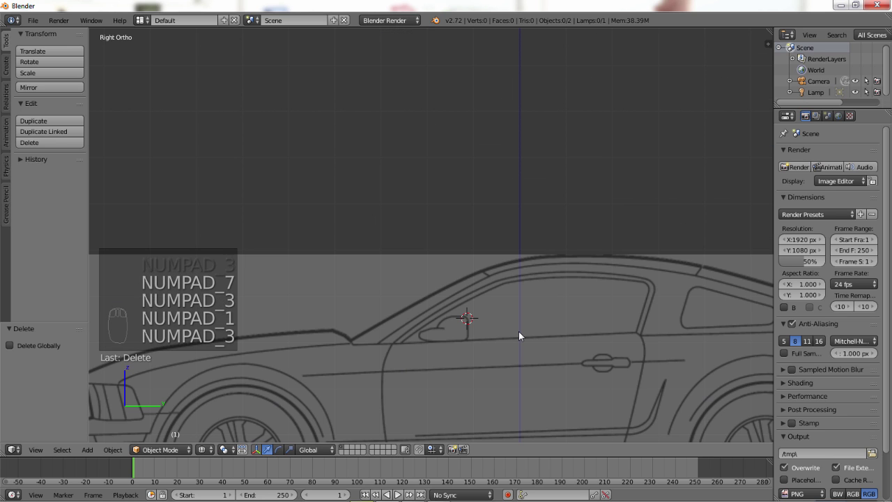
# - Compare the mirror's position against the 3D cursor across the top, right, front and back blueprints
pyautogui.press('KP_7')
pyautogui.press('KP_3')
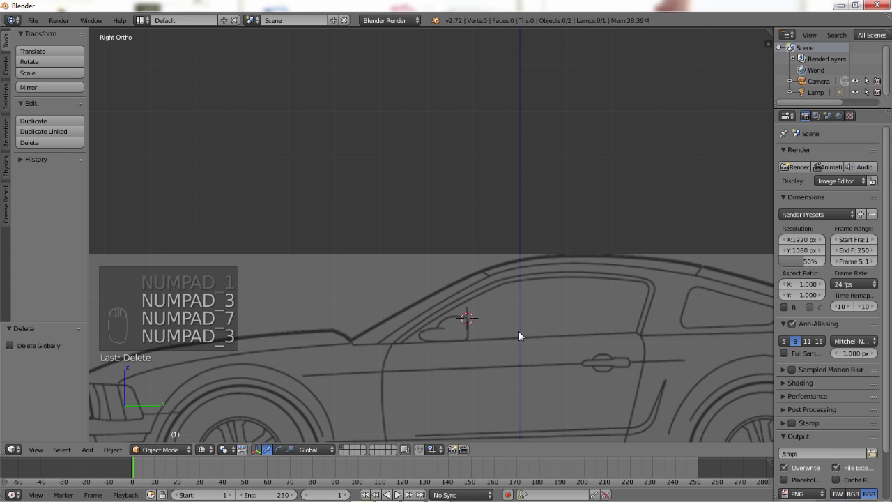
pyautogui.press('KP_1')
pyautogui.press('KP_3')
pyautogui.press('KP_7')
pyautogui.press('KP_3')
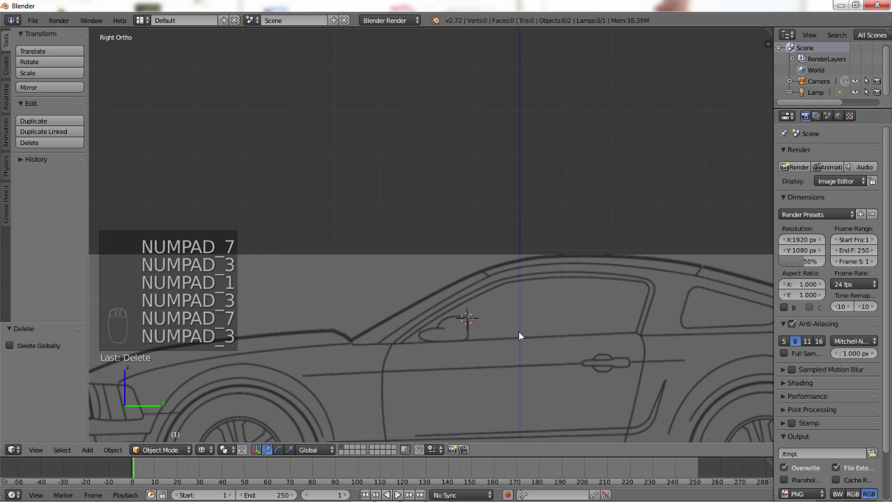
pyautogui.press('KP_1')
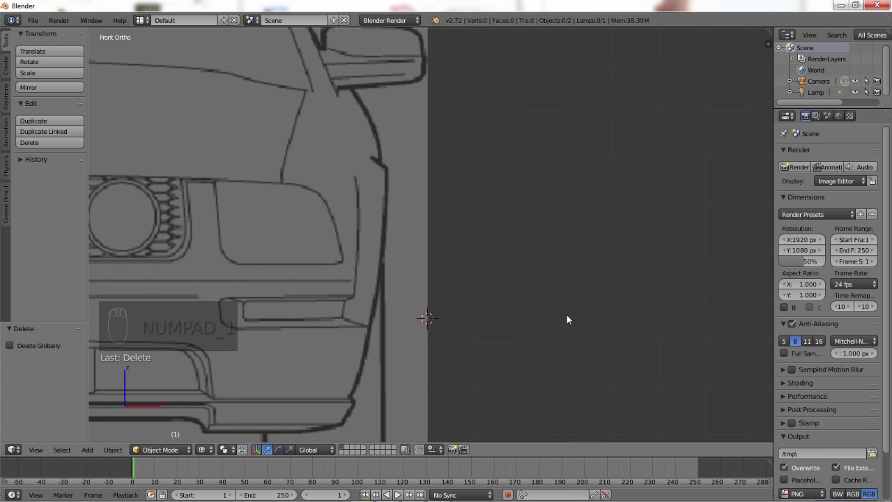
pyautogui.press('ctrl+KP_1')
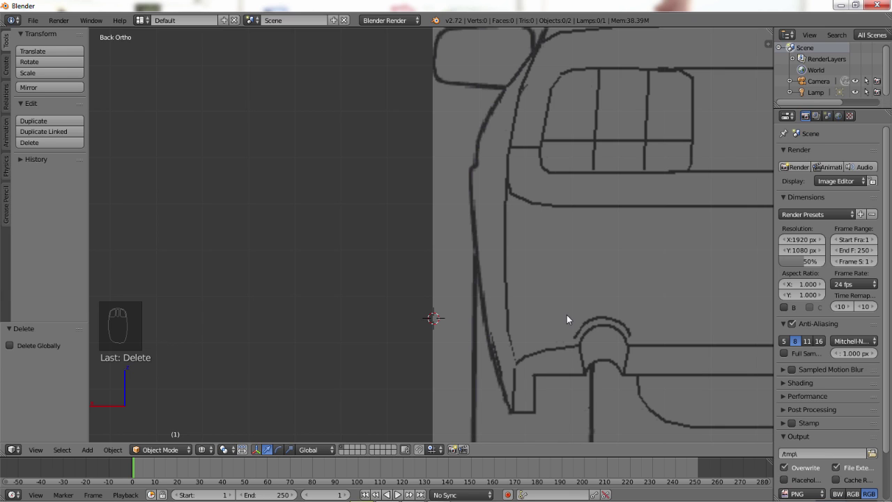
pyautogui.press('KP_7')
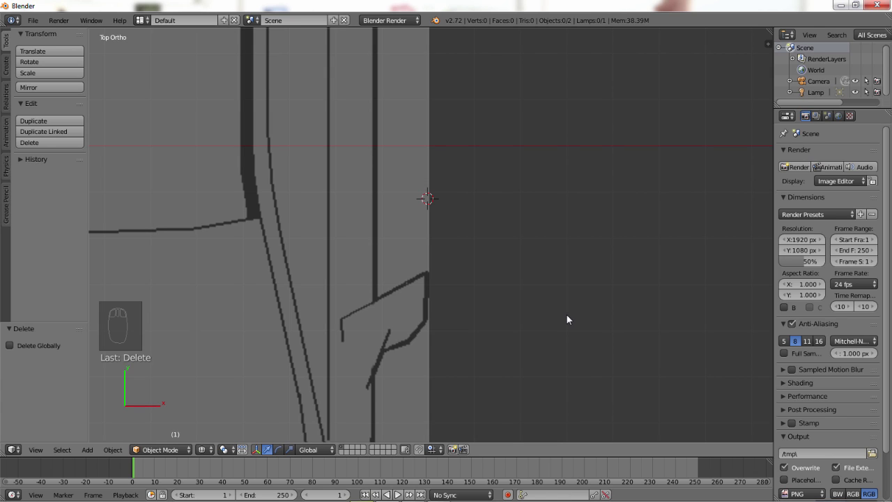
# - Place the 3D cursor on the roof's front edge at the centre line in top view and on the windshield-roof junction in right view
pyautogui.scroll(-6, 437, 325)
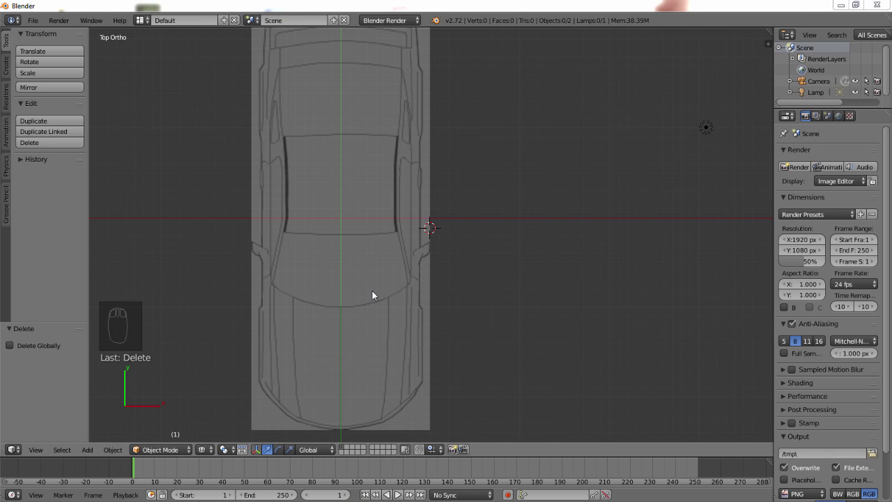
pyautogui.click(340, 236)
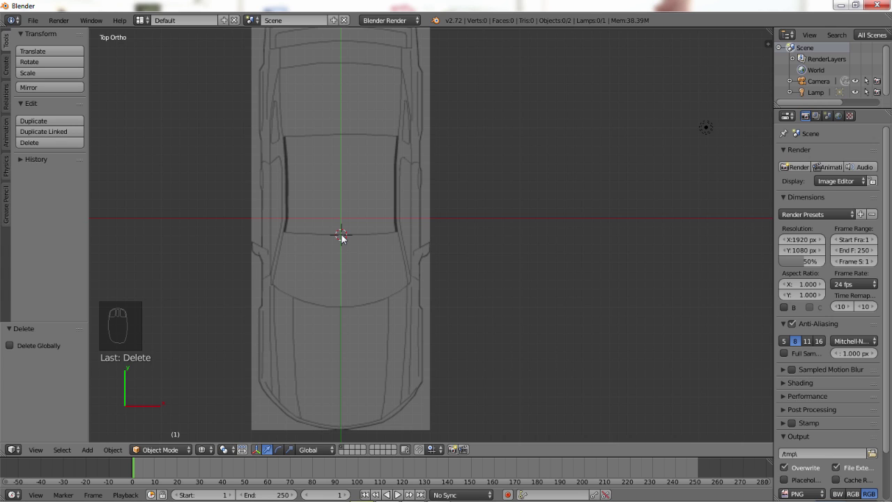
pyautogui.press('KP_3')
pyautogui.scroll(10, 434, 240)
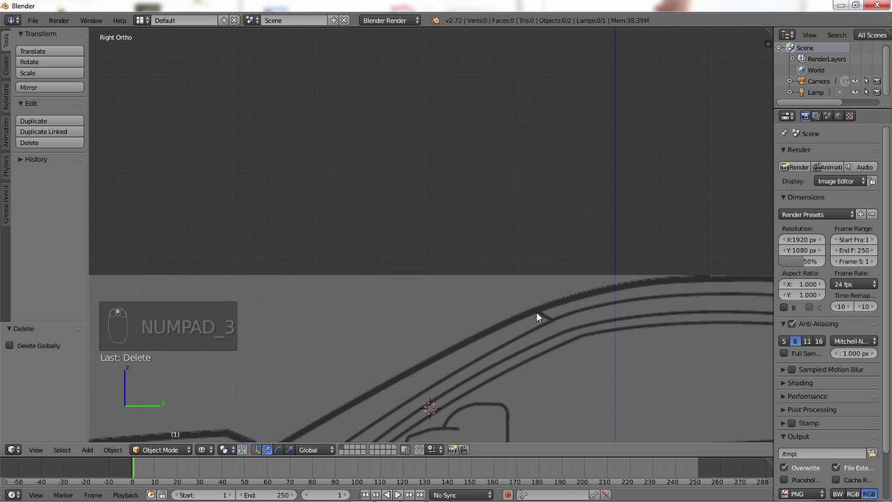
pyautogui.click(539, 311)
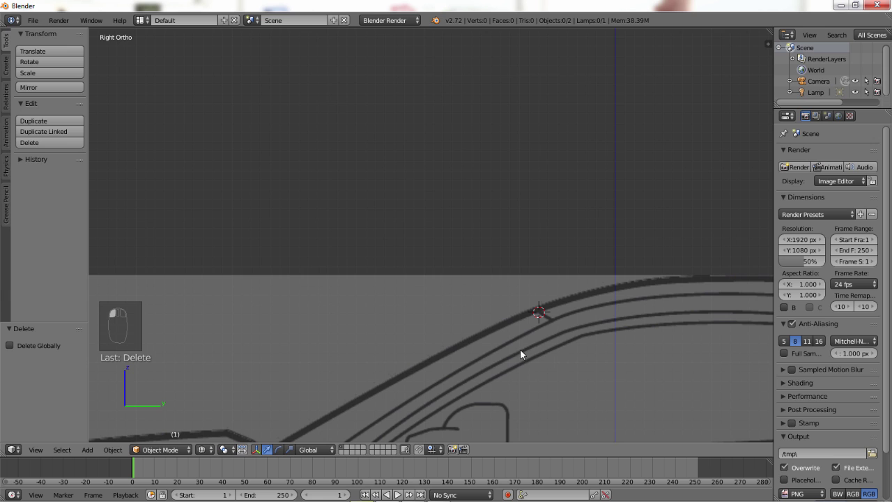
# - Compare the roof's front edge with the 3D cursor in the top, front and right views
pyautogui.press('KP_7')
pyautogui.scroll(5, 539, 357)
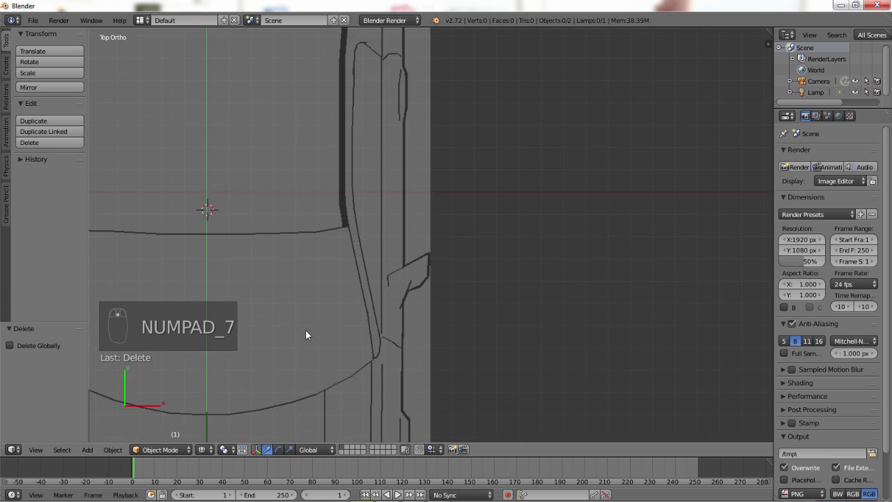
pyautogui.scroll(-3, 314, 263)
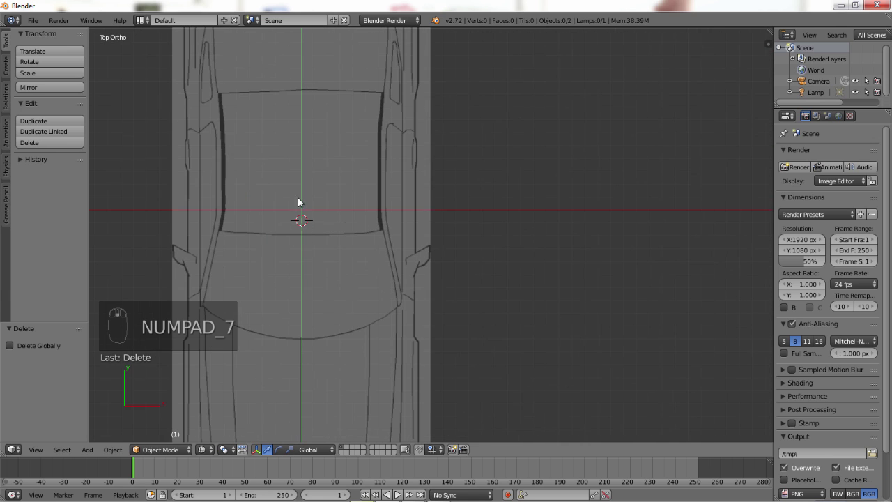
pyautogui.press('KP_1')
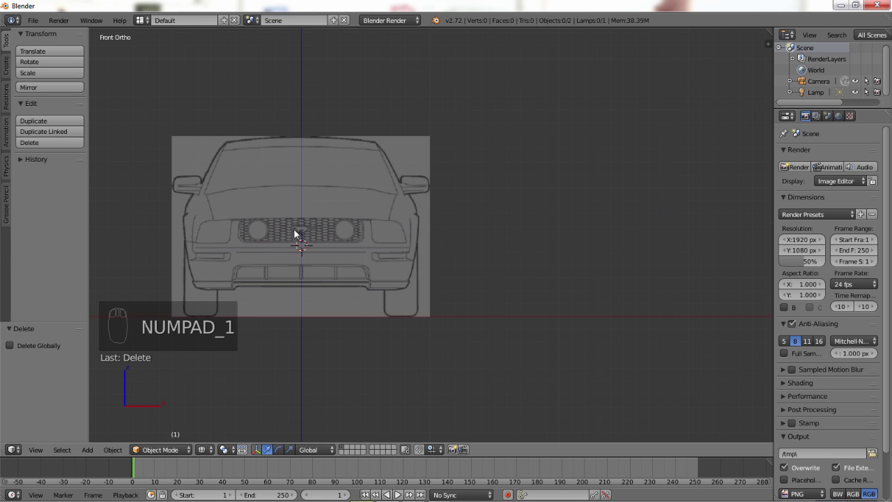
pyautogui.scroll(2, 306, 220)
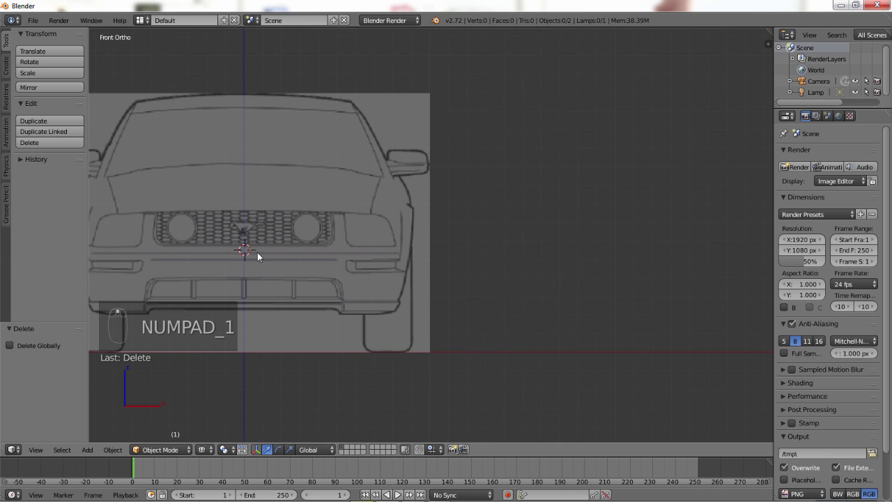
pyautogui.press('KP_3')
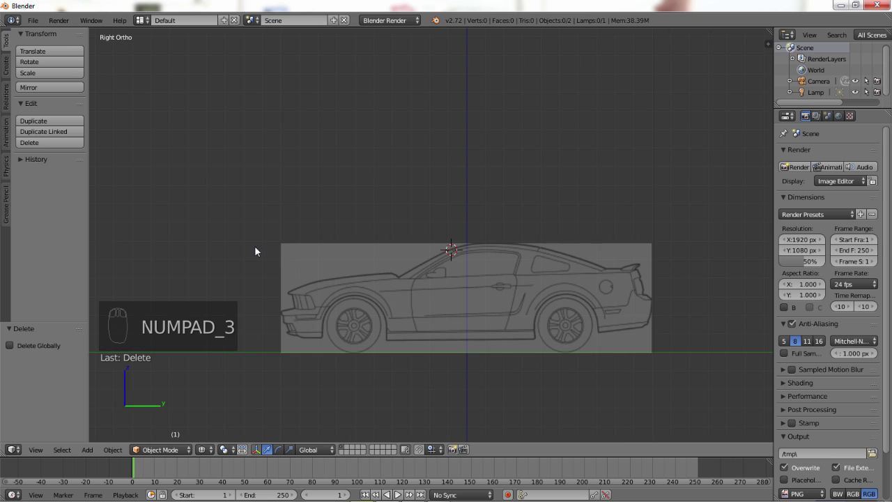
pyautogui.press('KP_7')
pyautogui.press('KP_3')
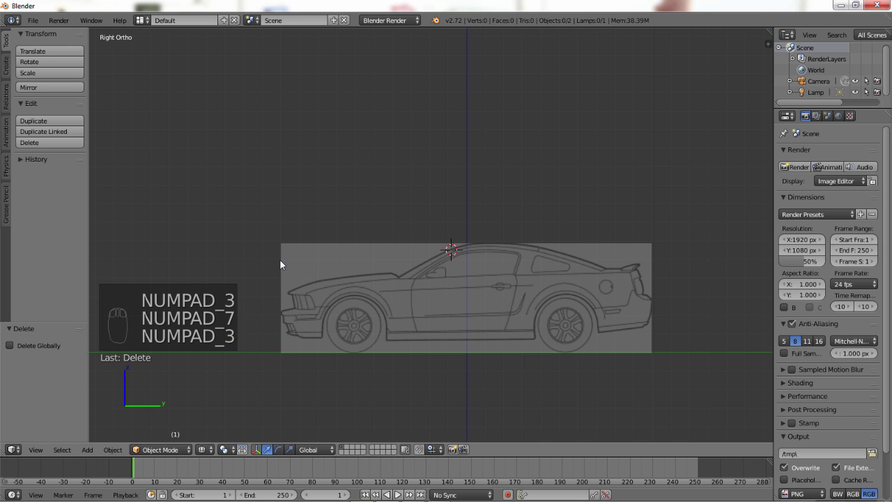
pyautogui.scroll(5, 375, 263)
pyautogui.scroll(-3, 508, 345)
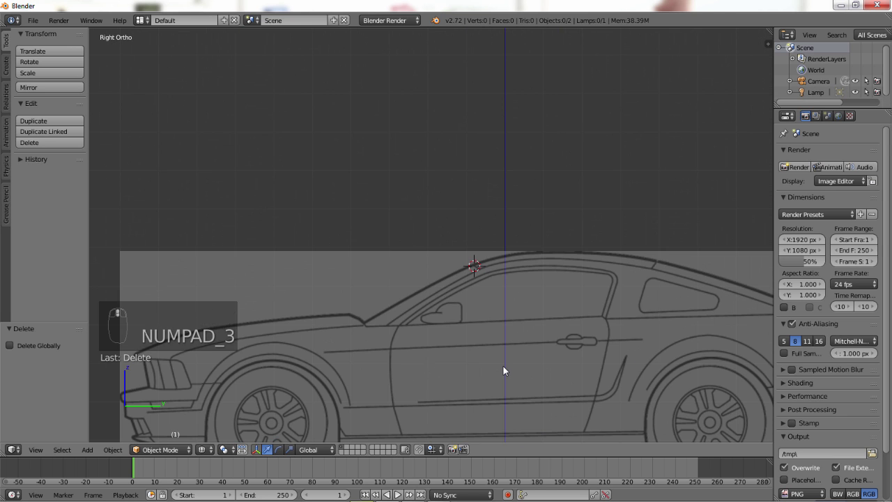
pyautogui.press('KP_7')
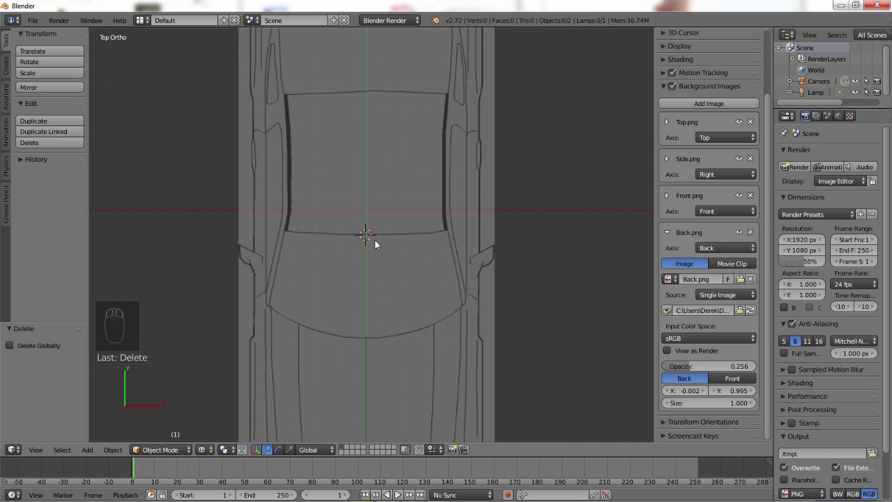
# - Place the 3D cursor at the centre of the roof's front edge in top view and at the top of the windshield in front view
pyautogui.click(366, 236)
pyautogui.click(366, 236)
pyautogui.click(367, 235)
pyautogui.press('KP_7')
pyautogui.press('KP_1')
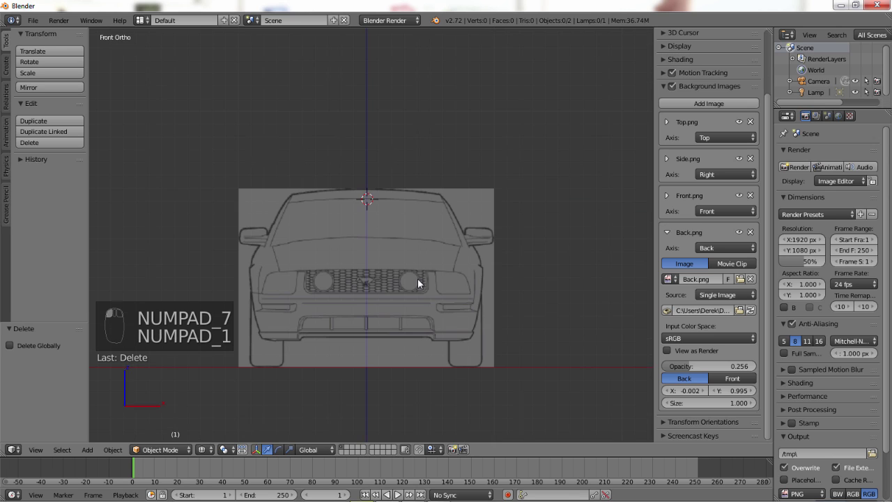
pyautogui.press('KP_7')
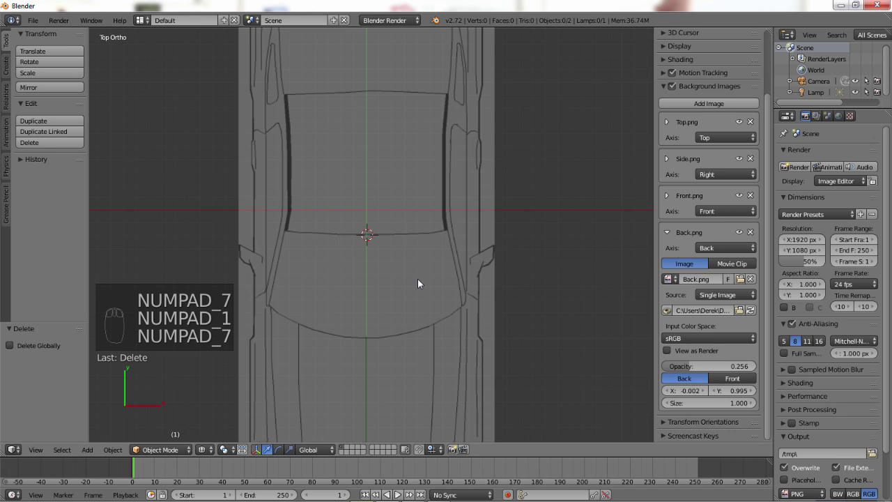
# - Recheck the roof edge in the front and top views and compare the cursor's height with the side blueprint in right view
pyautogui.press('KP_1')
pyautogui.press('KP_7')
pyautogui.press('KP_1')
pyautogui.press('KP_7')
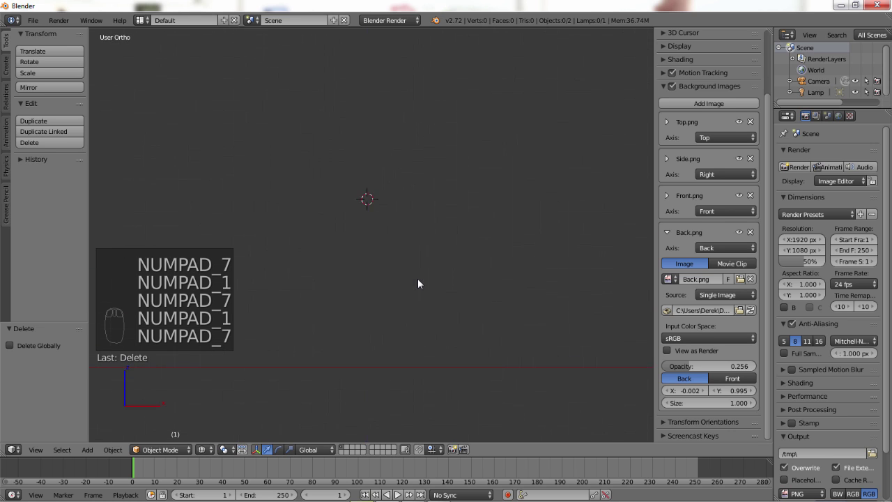
pyautogui.press('KP_3')
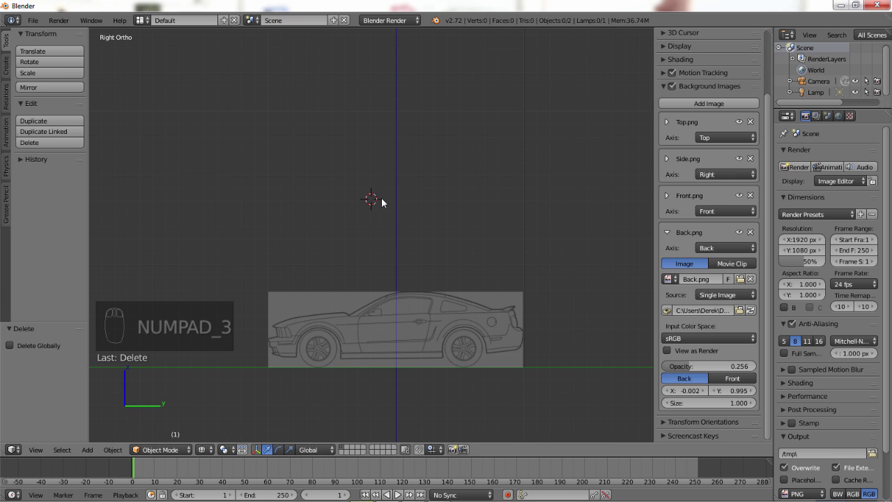
# - Expand only the Side.png background settings and scale the image to size 2.200 with a Y offset of 2.191
pyautogui.click(667, 227)
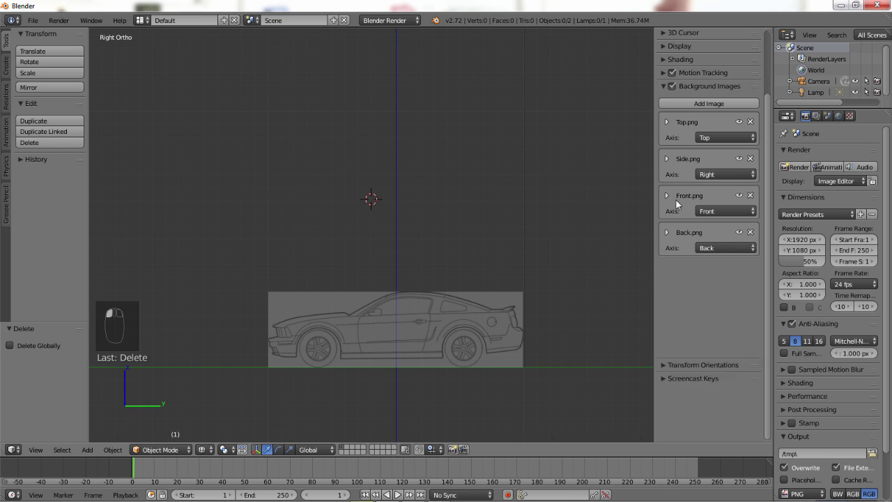
pyautogui.click(667, 159)
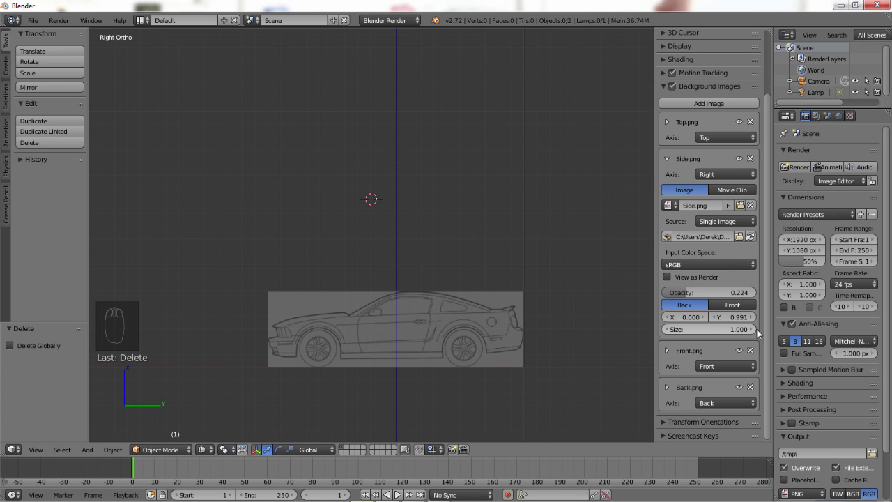
pyautogui.moveTo(757, 329); pyautogui.dragTo(819, 328)
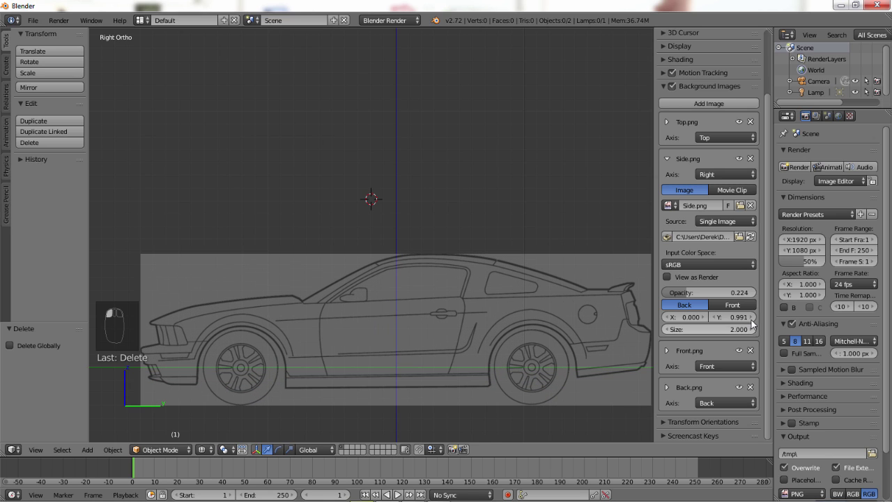
pyautogui.click(751, 318)
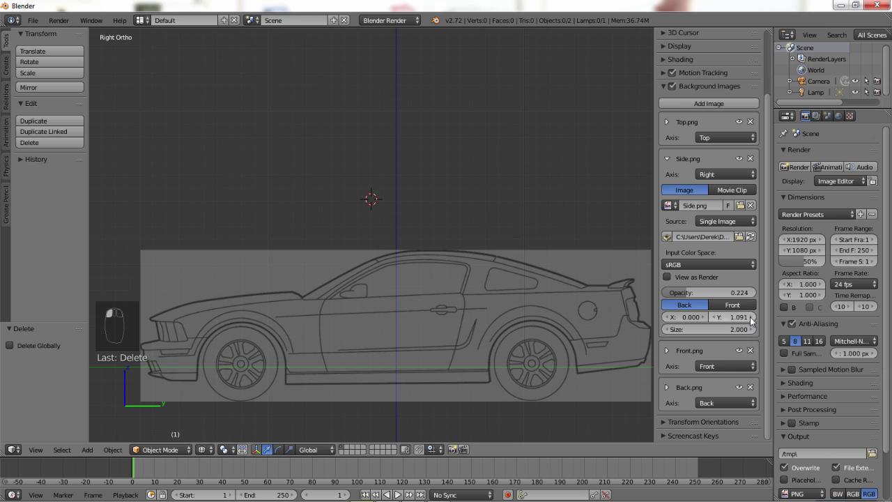
pyautogui.moveTo(751, 318); pyautogui.dragTo(784, 318)
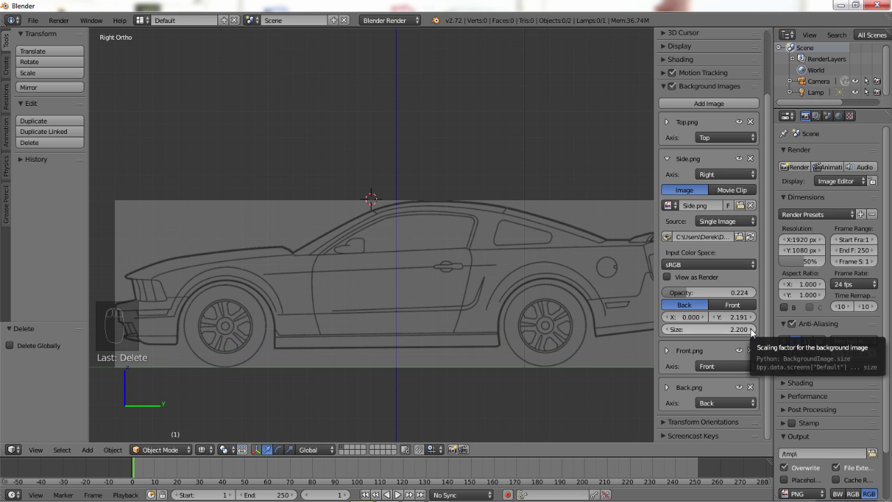
# - Fine-tune Side.png to size 2.350 and Y offset 2.341, aligning the windshield-roof junction with the 3D cursor
pyautogui.click(751, 330)
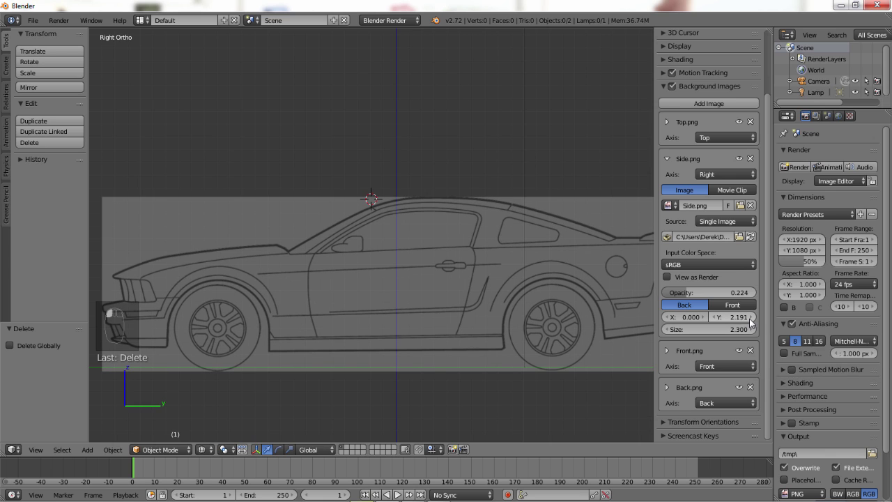
pyautogui.click(751, 317)
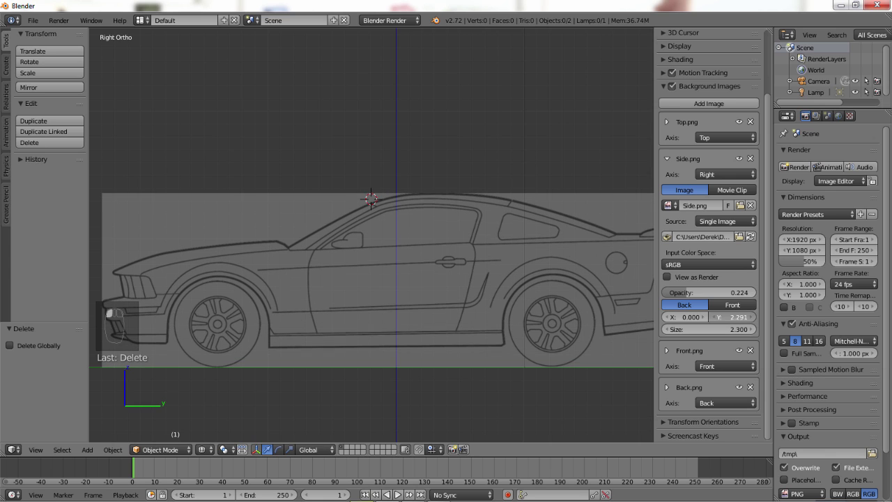
pyautogui.click(752, 317)
pyautogui.click(714, 317)
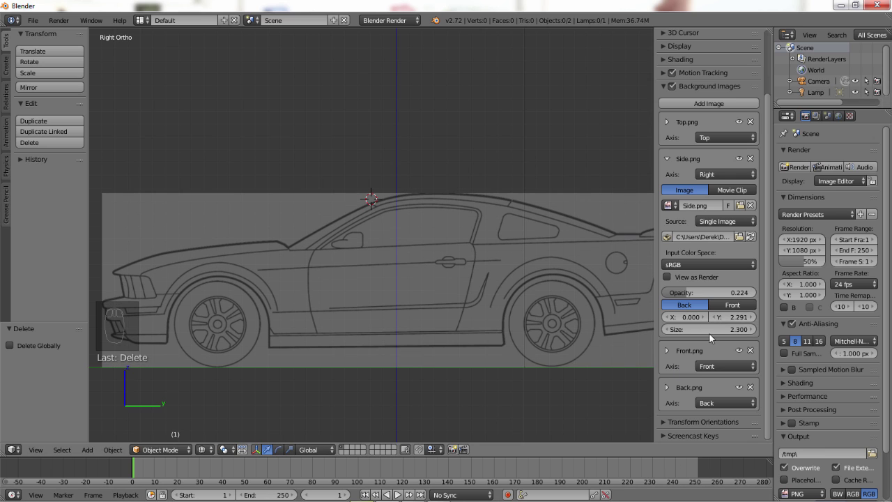
pyautogui.moveTo(731, 329); pyautogui.dragTo(733, 375)
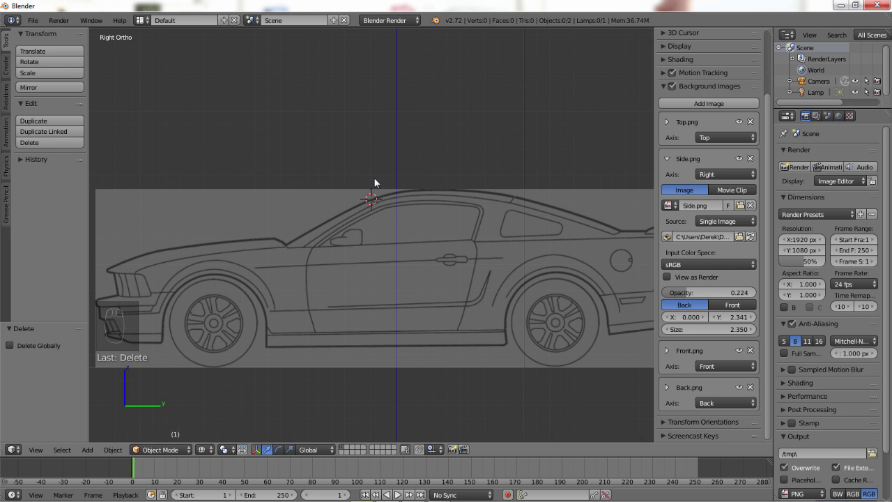
pyautogui.scroll(8, 374, 177)
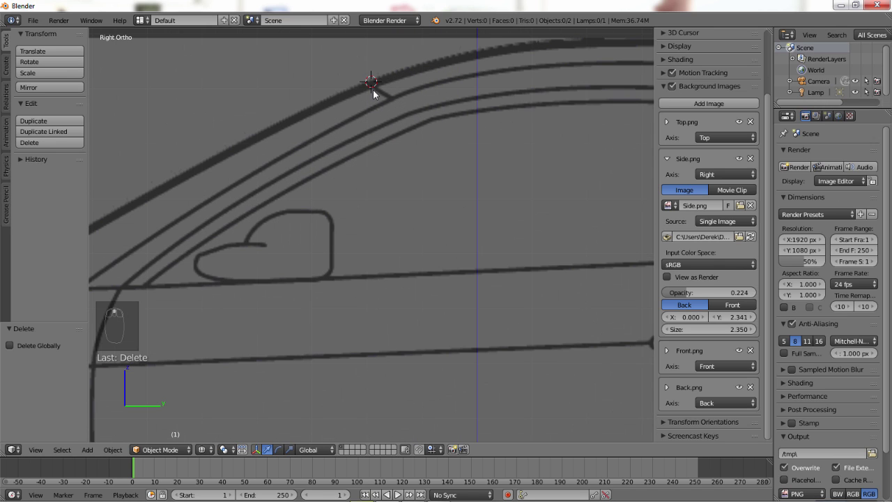
pyautogui.scroll(-4, 372, 88)
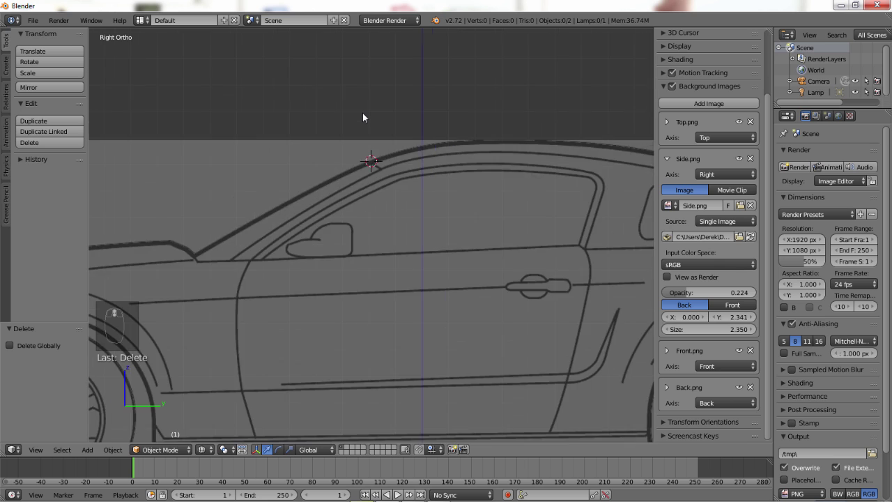
# - Place the 3D cursor precisely at the centre of the roof's front edge on the top blueprint
pyautogui.scroll(-4, 362, 117)
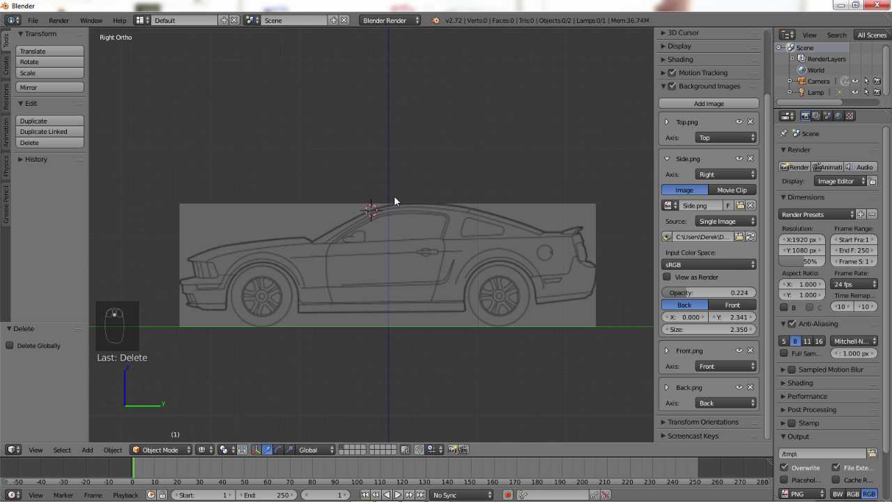
pyautogui.press('KP_7')
pyautogui.scroll(5, 376, 240)
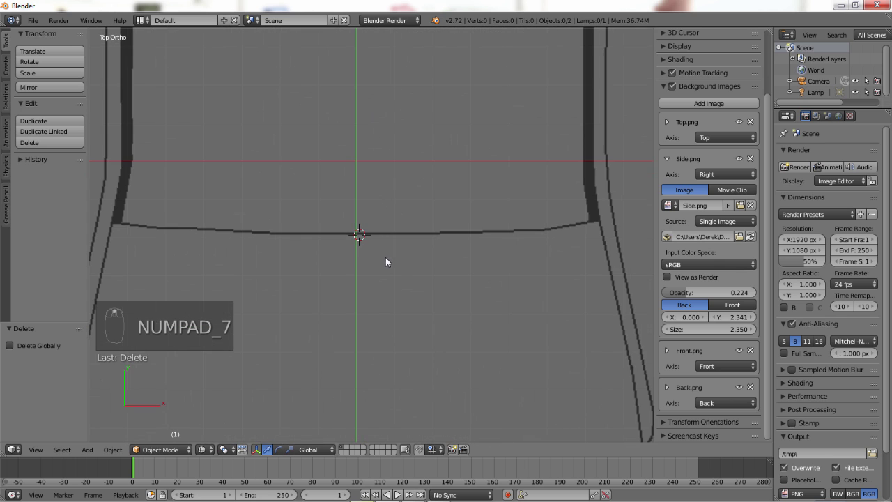
pyautogui.click(349, 232)
pyautogui.click(350, 232)
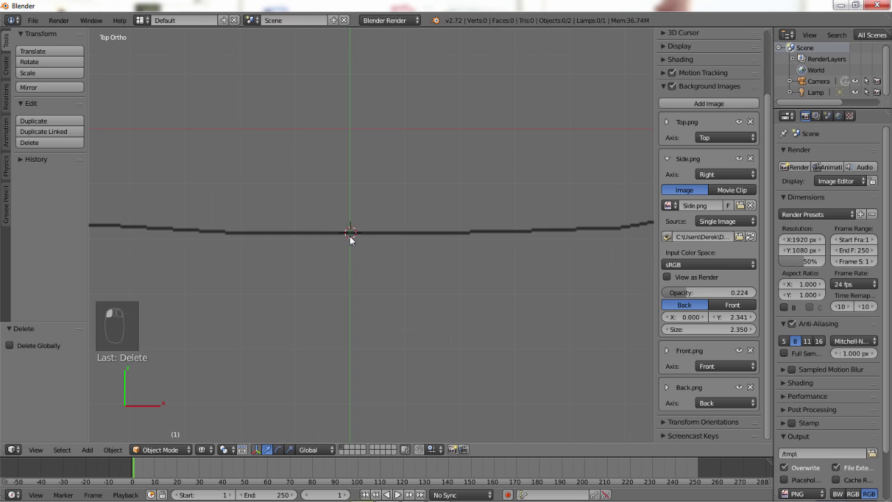
pyautogui.click(350, 236)
pyautogui.click(348, 235)
pyautogui.click(350, 235)
pyautogui.click(350, 234)
pyautogui.click(350, 234)
# - Compare the 3D cursor with the windshield-roof junction in right and front views, and examine the front blueprint's centring around the grille
pyautogui.press('KP_3')
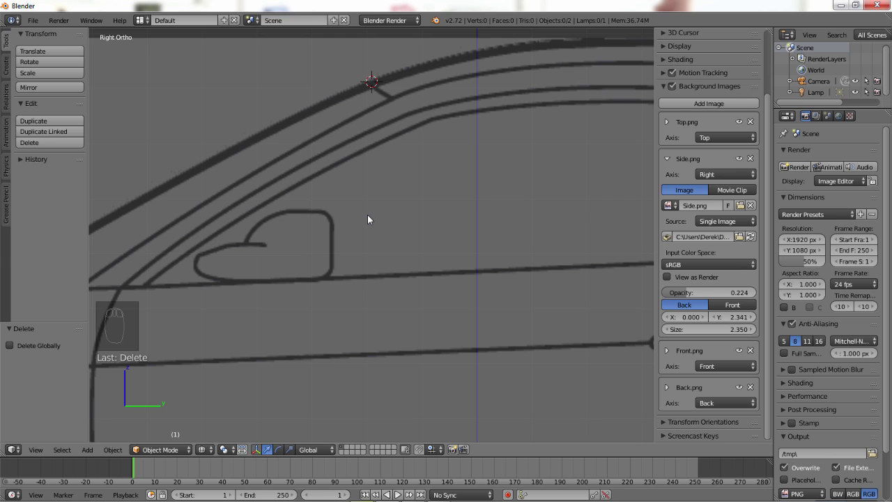
pyautogui.press('KP_1')
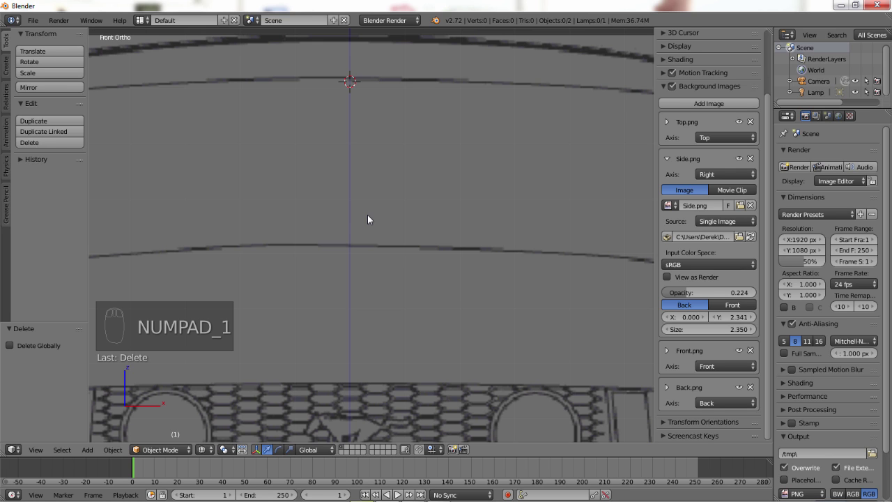
pyautogui.scroll(-4, 360, 158)
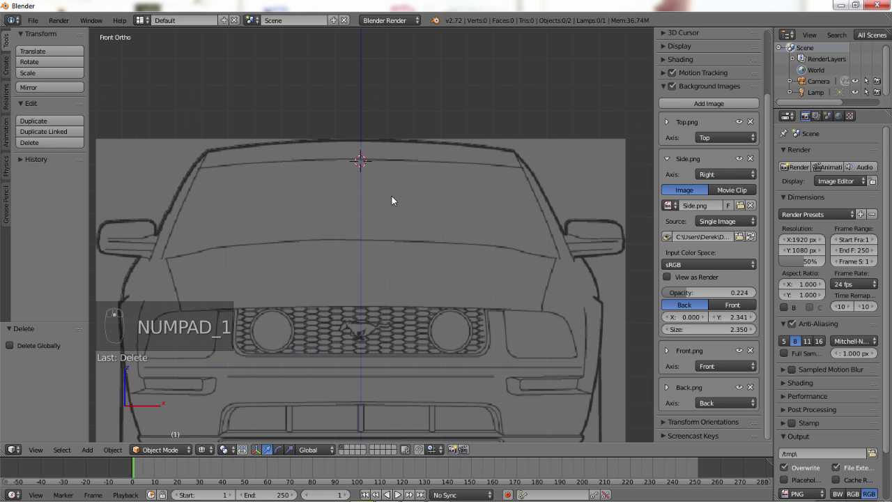
pyautogui.scroll(-3, 401, 201)
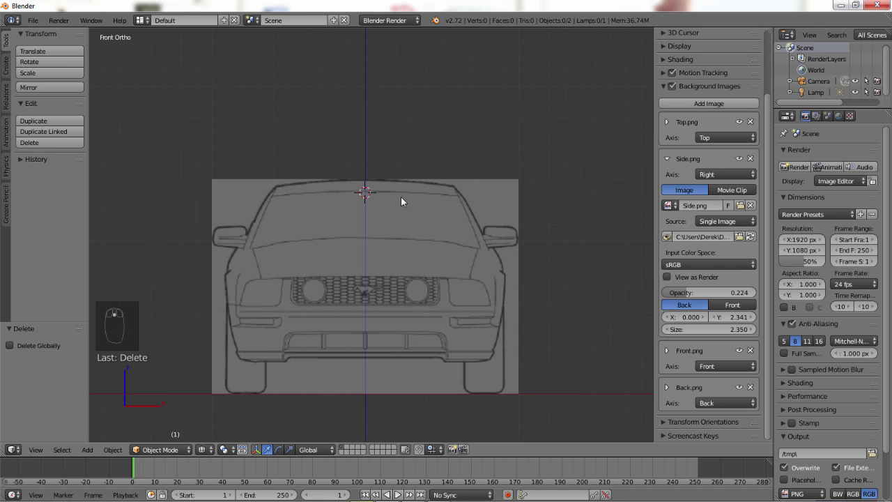
pyautogui.scroll(3, 402, 194)
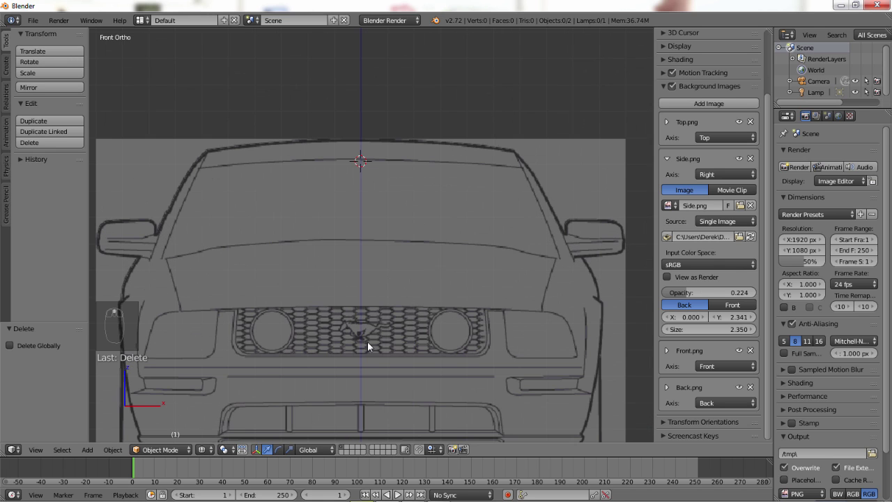
pyautogui.scroll(3, 368, 341)
pyautogui.keyDown('shift'); pyautogui.moveTo(391, 313); pyautogui.dragTo(427, 56, button='middle'); pyautogui.keyUp('shift')
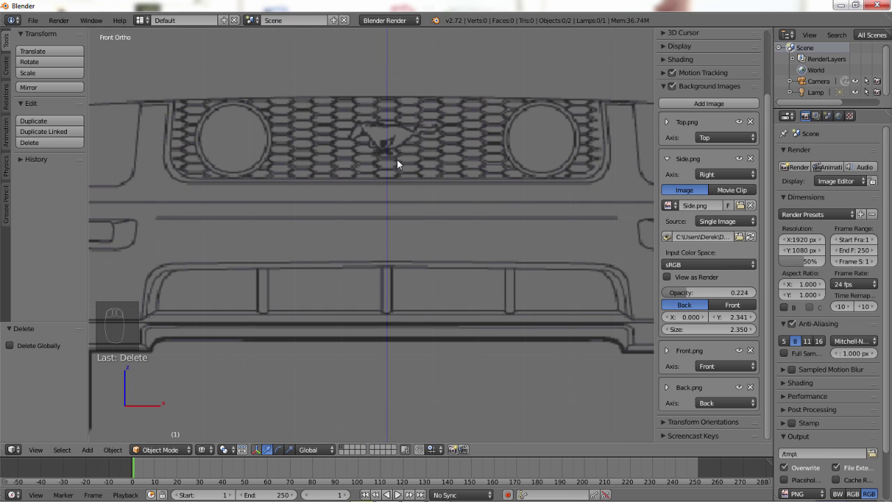
pyautogui.scroll(3, 399, 114)
pyautogui.scroll(-1, 400, 113)
pyautogui.scroll(3, 401, 112)
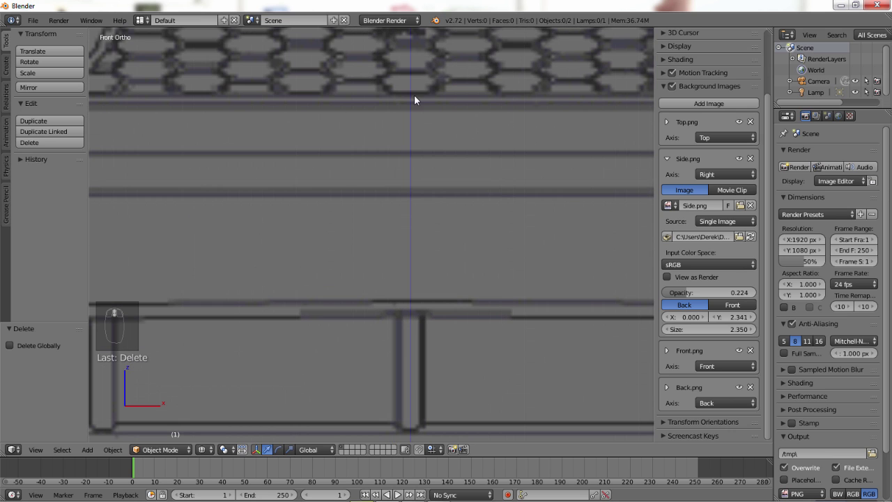
pyautogui.keyDown('shift'); pyautogui.moveTo(450, 49); pyautogui.dragTo(394, 276, button='middle'); pyautogui.keyUp('shift')
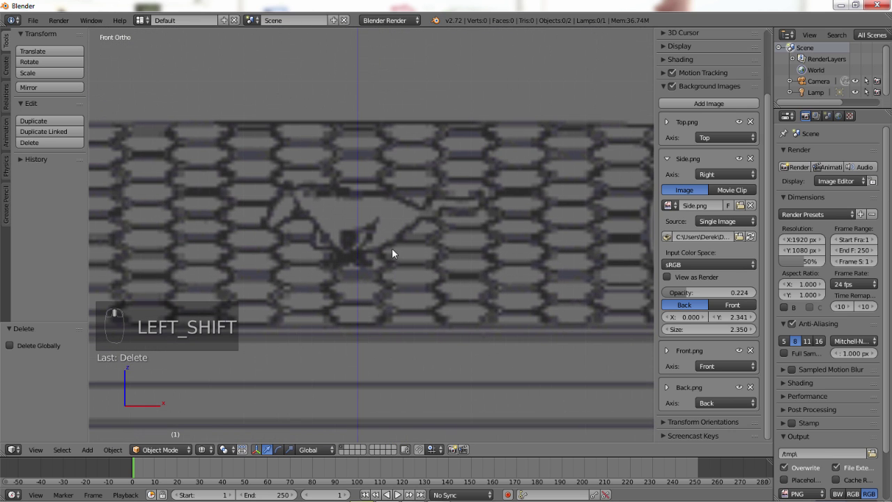
pyautogui.scroll(-7, 391, 243)
pyautogui.scroll(-2, 389, 240)
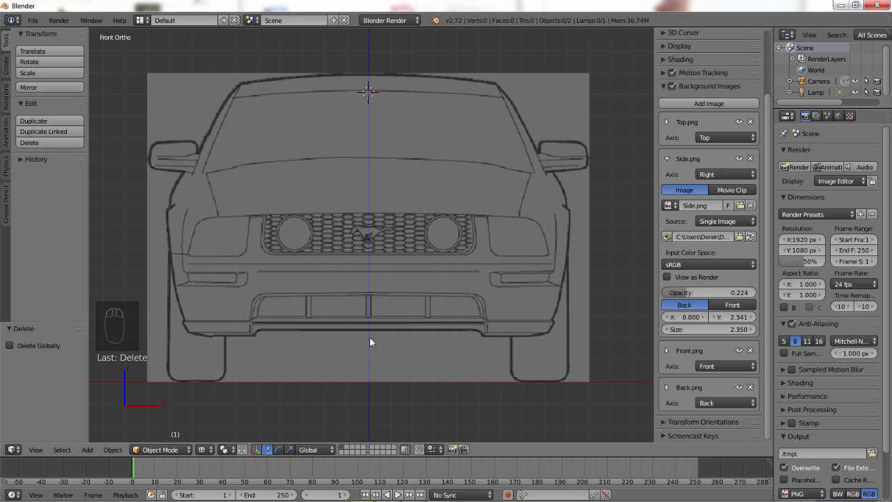
# - Place the 3D cursor on the side mirror's outer upper corner in front and top views, and compare it with the side and back blueprints
pyautogui.click(583, 144)
pyautogui.press('KP_7')
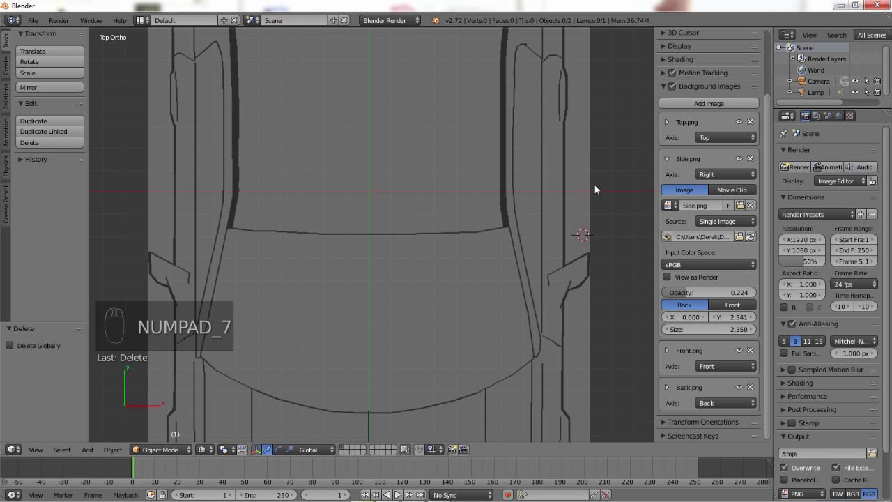
pyautogui.click(587, 253)
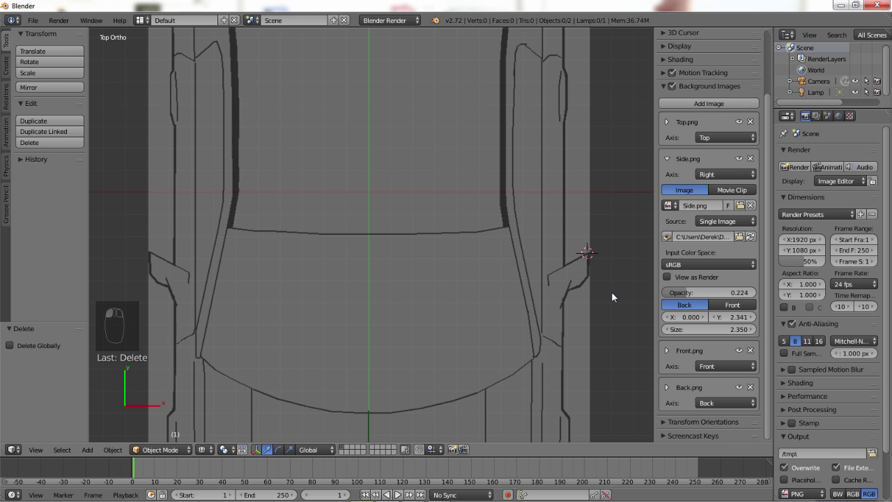
pyautogui.press('KP_3')
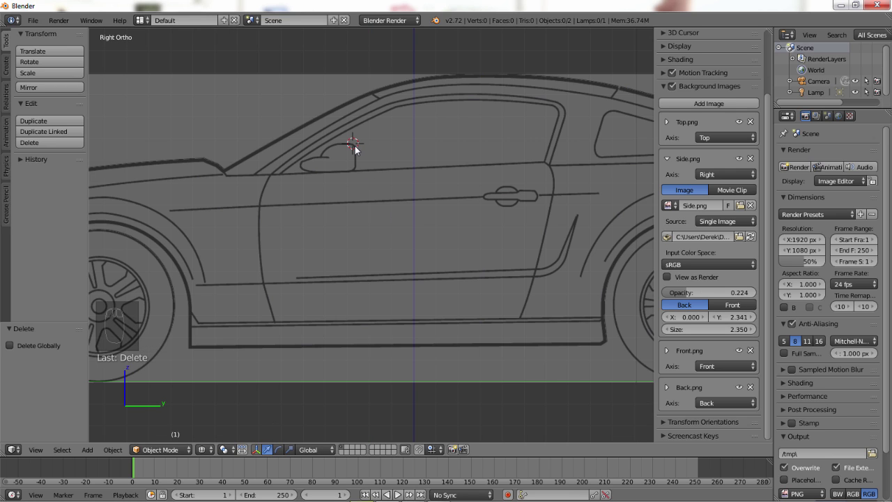
pyautogui.press('KP_7')
pyautogui.press('KP_1')
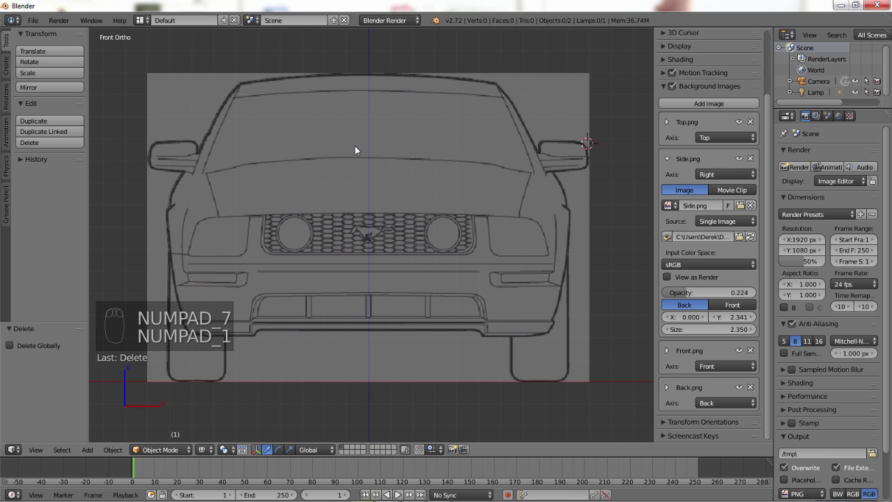
pyautogui.press('ctrl+KP_1')
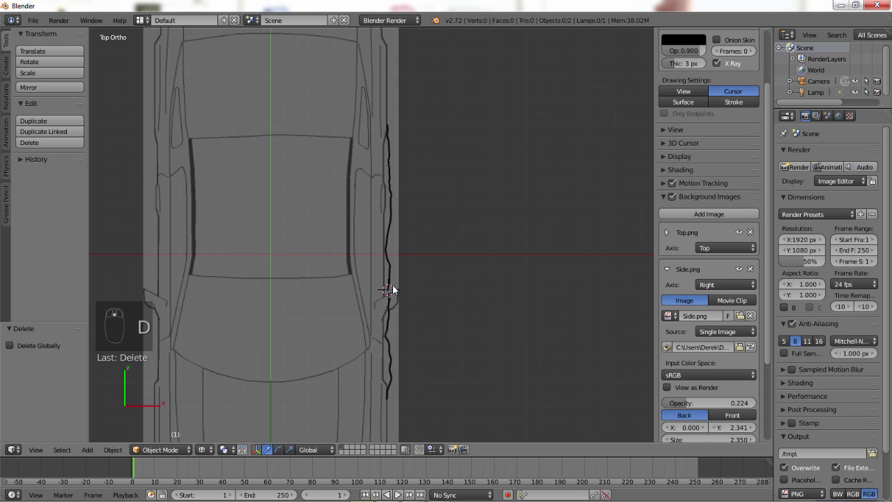
pyautogui.scroll(-6, 365, 342)
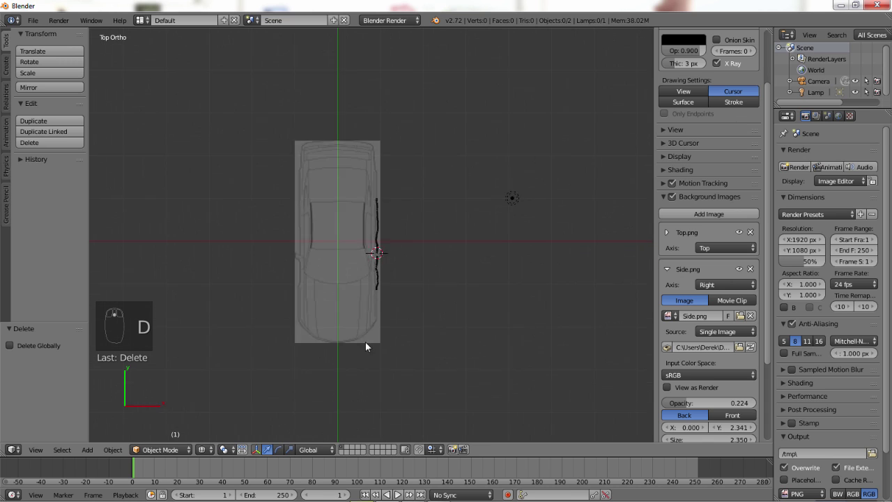
pyautogui.scroll(2, 383, 342)
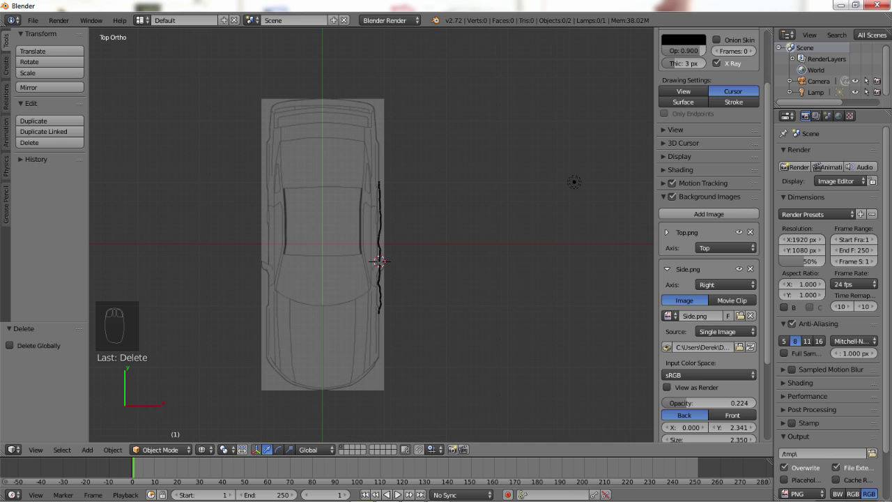
# - Add a mesh plane at the 3D cursor on the hood's rear edge and scale it to about 0.524
pyautogui.click(112, 449)
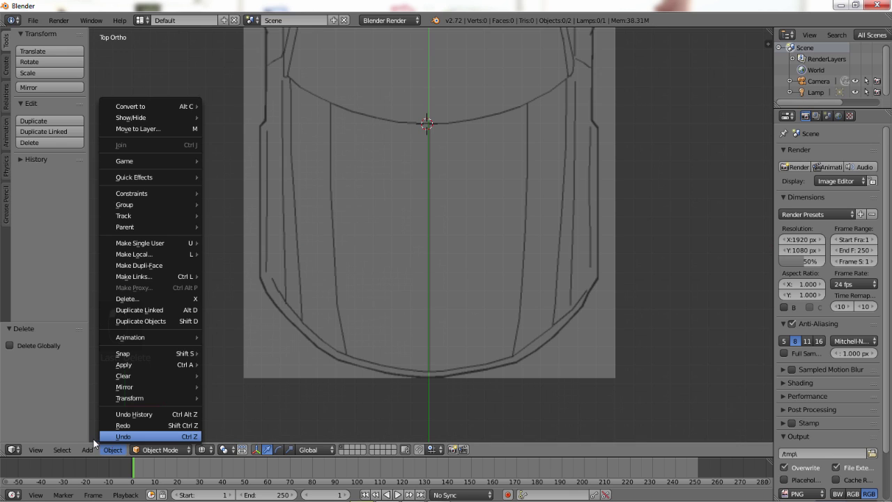
pyautogui.moveTo(87, 446)
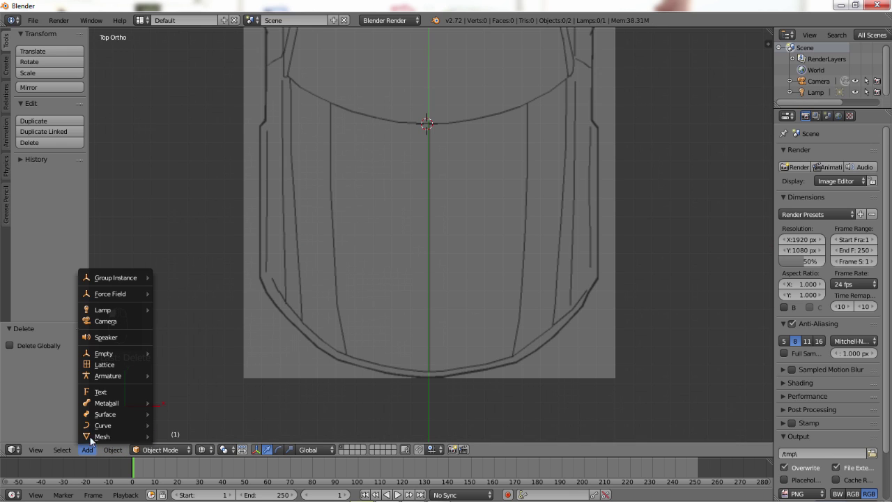
pyautogui.click(190, 315)
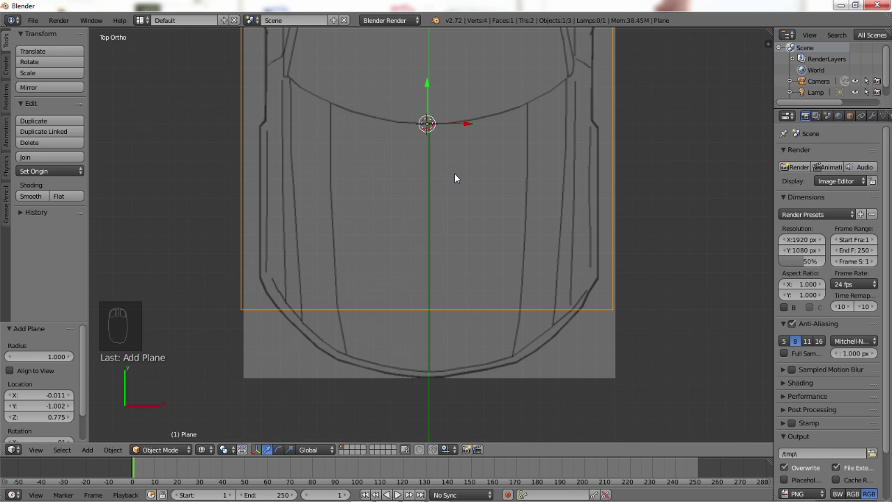
pyautogui.scroll(-3, 477, 169)
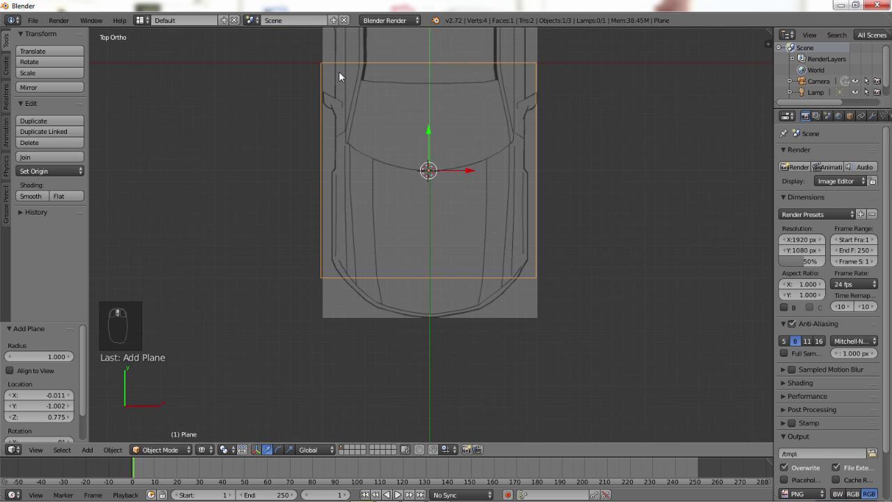
pyautogui.press('s')
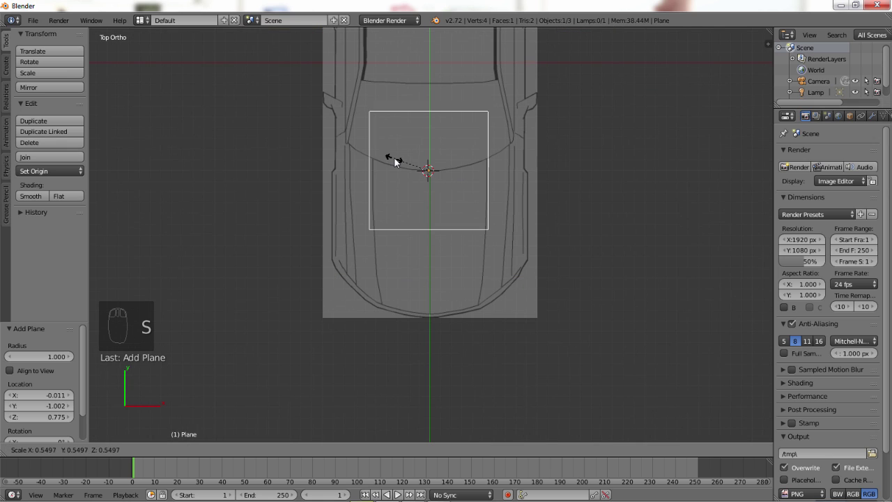
pyautogui.click(397, 157)
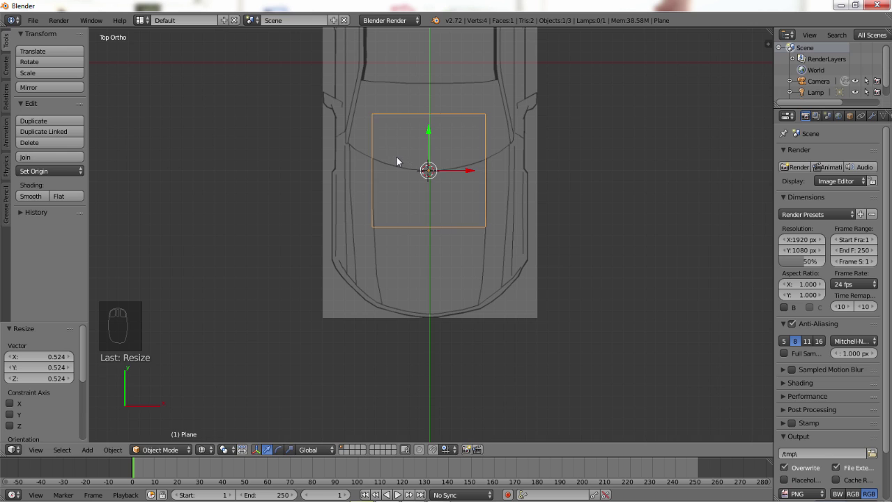
# - Move the plane about -0.42 along the Y axis so it covers the hood's centre section
pyautogui.press('g')
pyautogui.press('y')
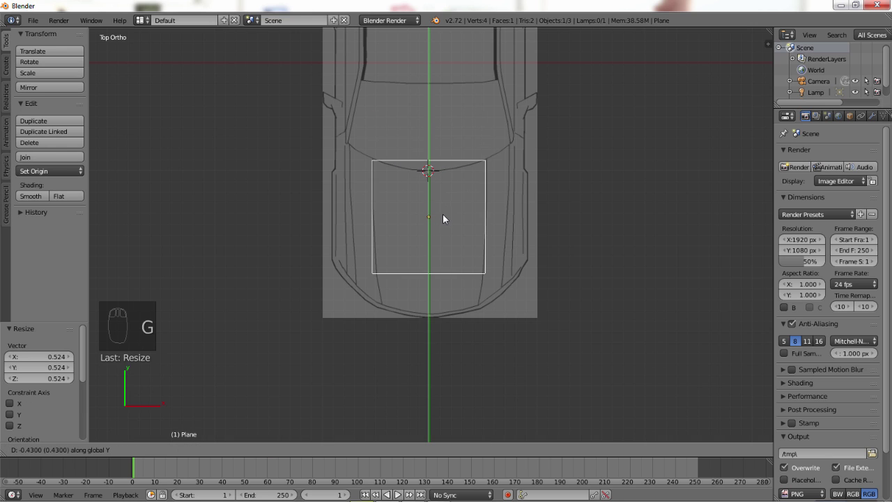
pyautogui.click(446, 213)
pyautogui.scroll(4, 436, 339)
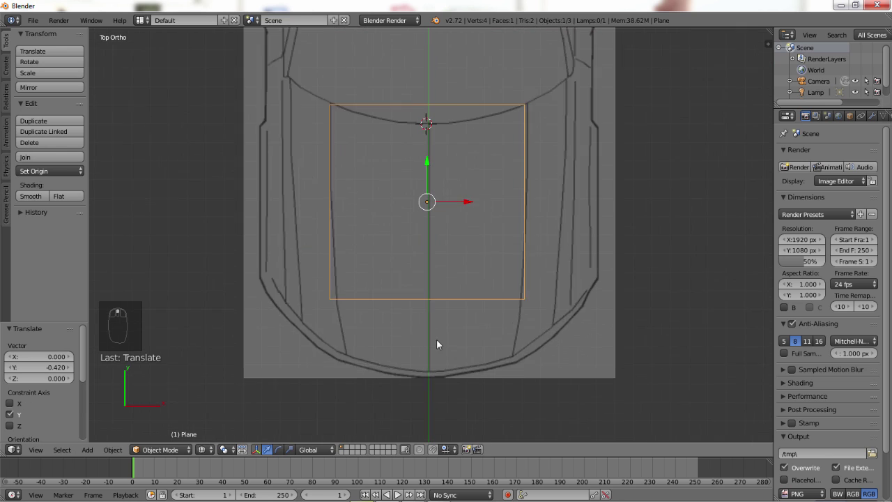
# - In Edit Mode, move the plane's two front vertices onto the front corners of the hood's centre section
pyautogui.click(152, 449)
pyautogui.click(160, 420)
pyautogui.rightClick(312, 314)
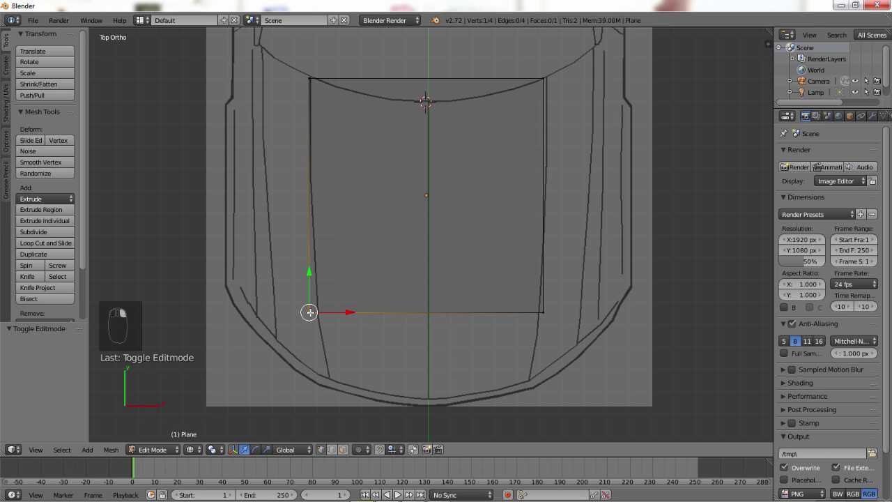
pyautogui.press('g')
pyautogui.click(330, 381)
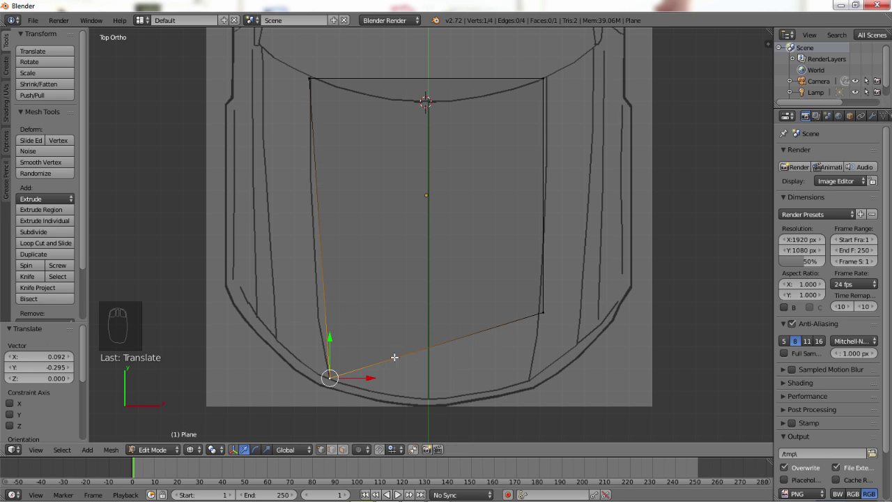
pyautogui.rightClick(541, 312)
pyautogui.press('g')
pyautogui.click(528, 374)
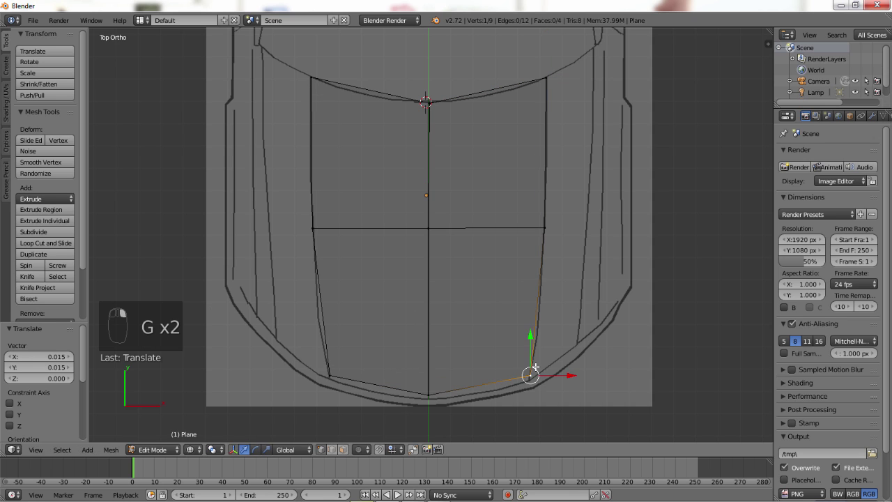
# - Fine-tune the subdivided plane's three front-edge vertices so they follow the hood's curved front line in top view
pyautogui.press('g')
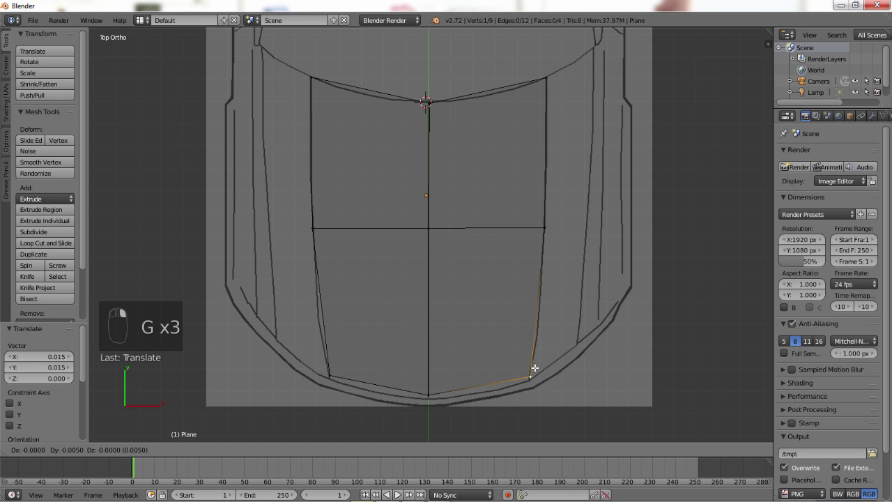
pyautogui.click(535, 371)
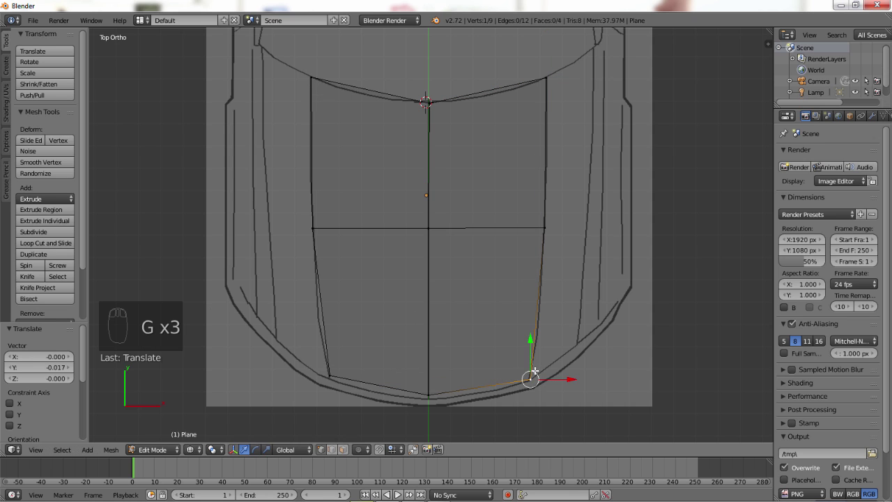
pyautogui.rightClick(441, 392)
pyautogui.press('g')
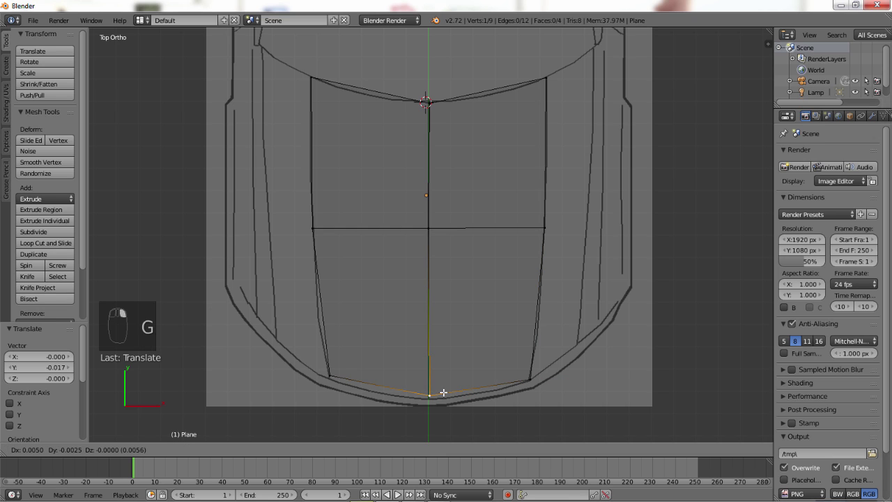
pyautogui.click(443, 395)
pyautogui.rightClick(342, 370)
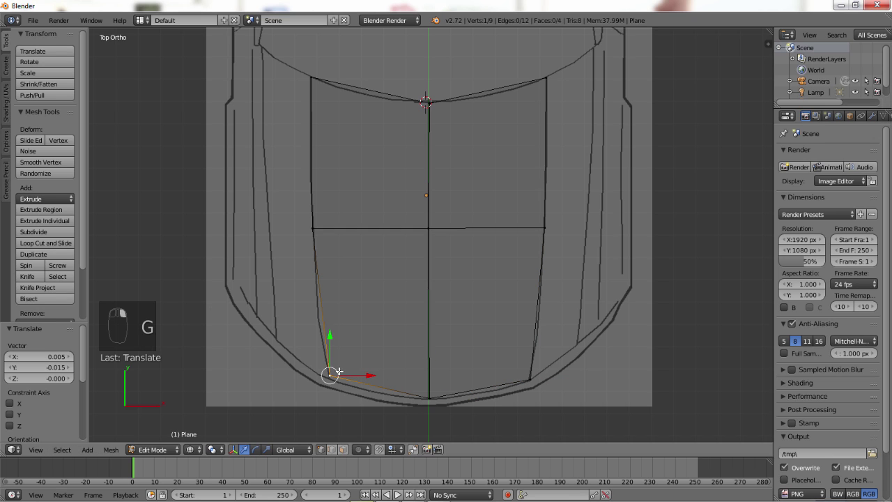
pyautogui.press('g')
pyautogui.click(338, 372)
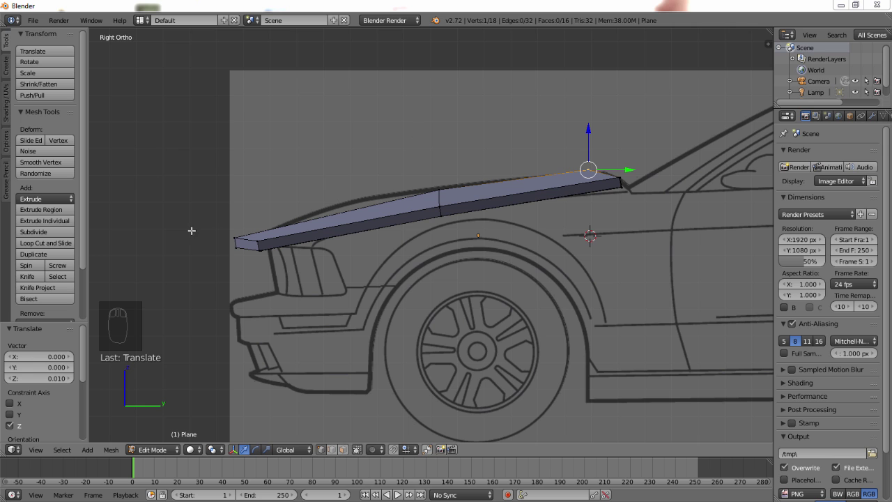
pyautogui.moveTo(309, 181); pyautogui.dragTo(375, 197, button='middle')
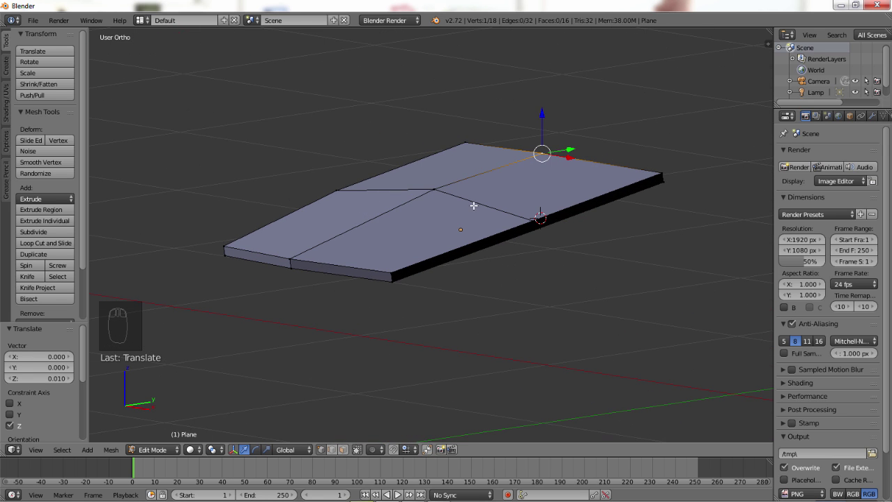
pyautogui.scroll(2, 476, 134)
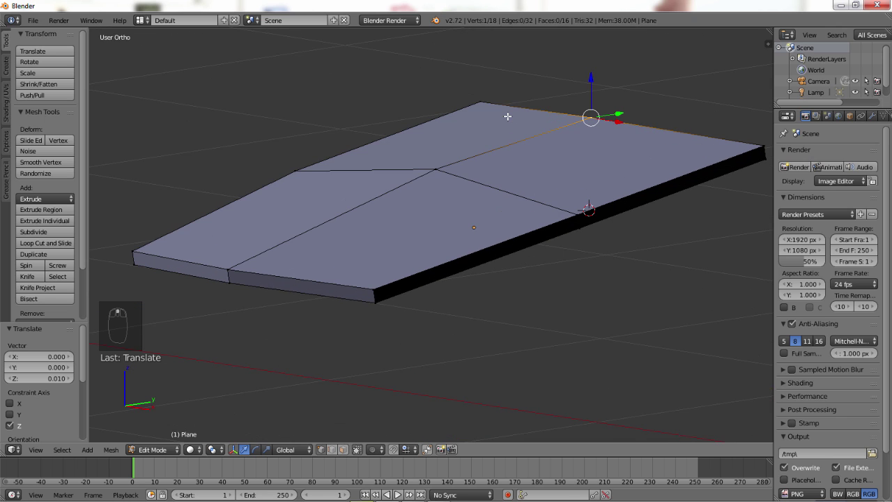
pyautogui.scroll(3, 514, 136)
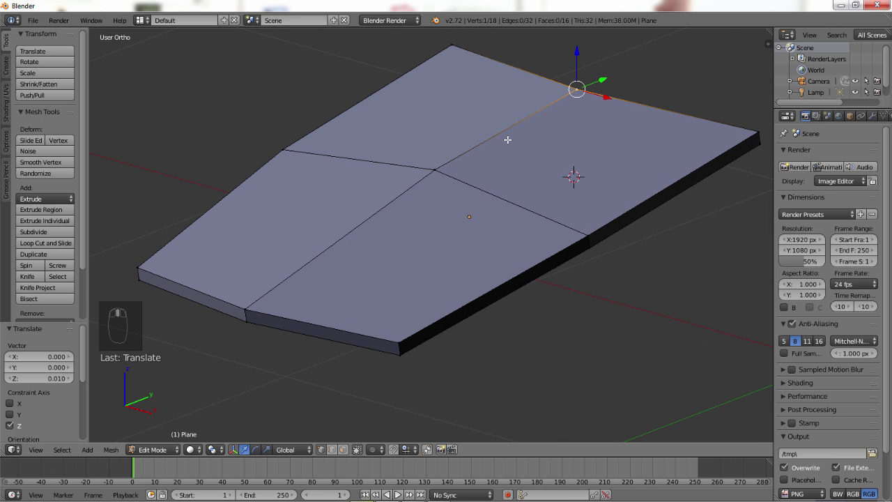